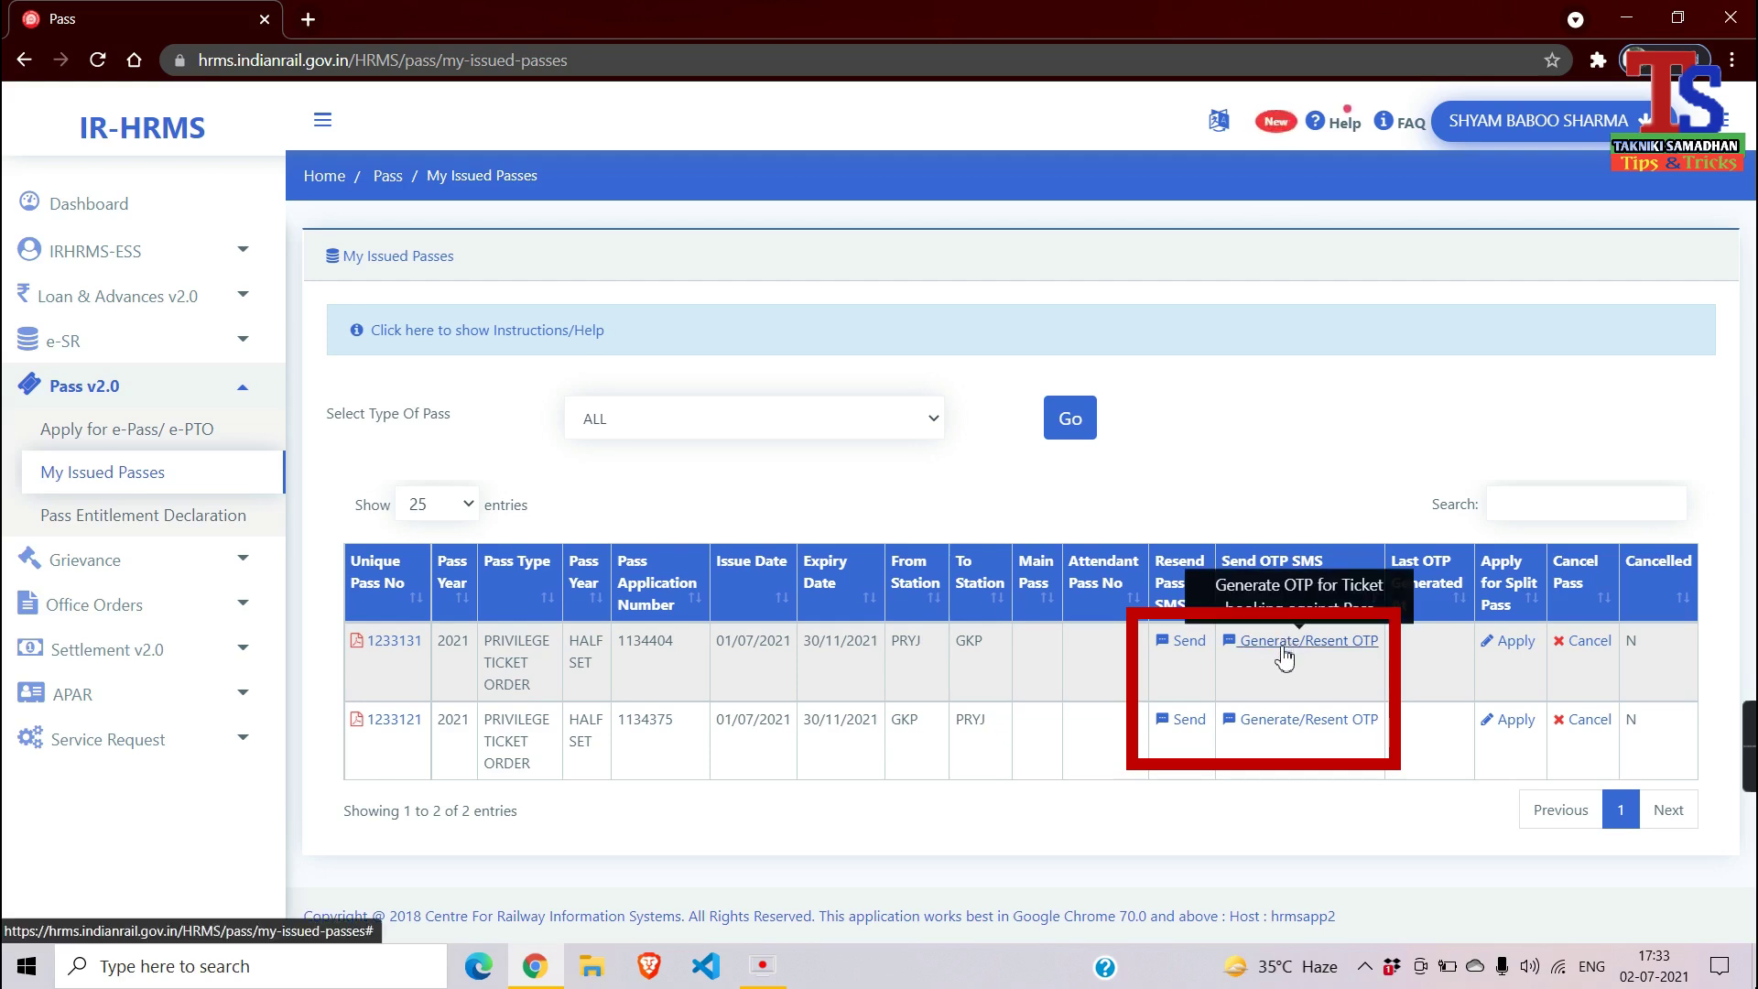
- Send the ticket-booking OTP SMS for the PRYJ–GKP pass and acknowledge the success message
click(1285, 646)
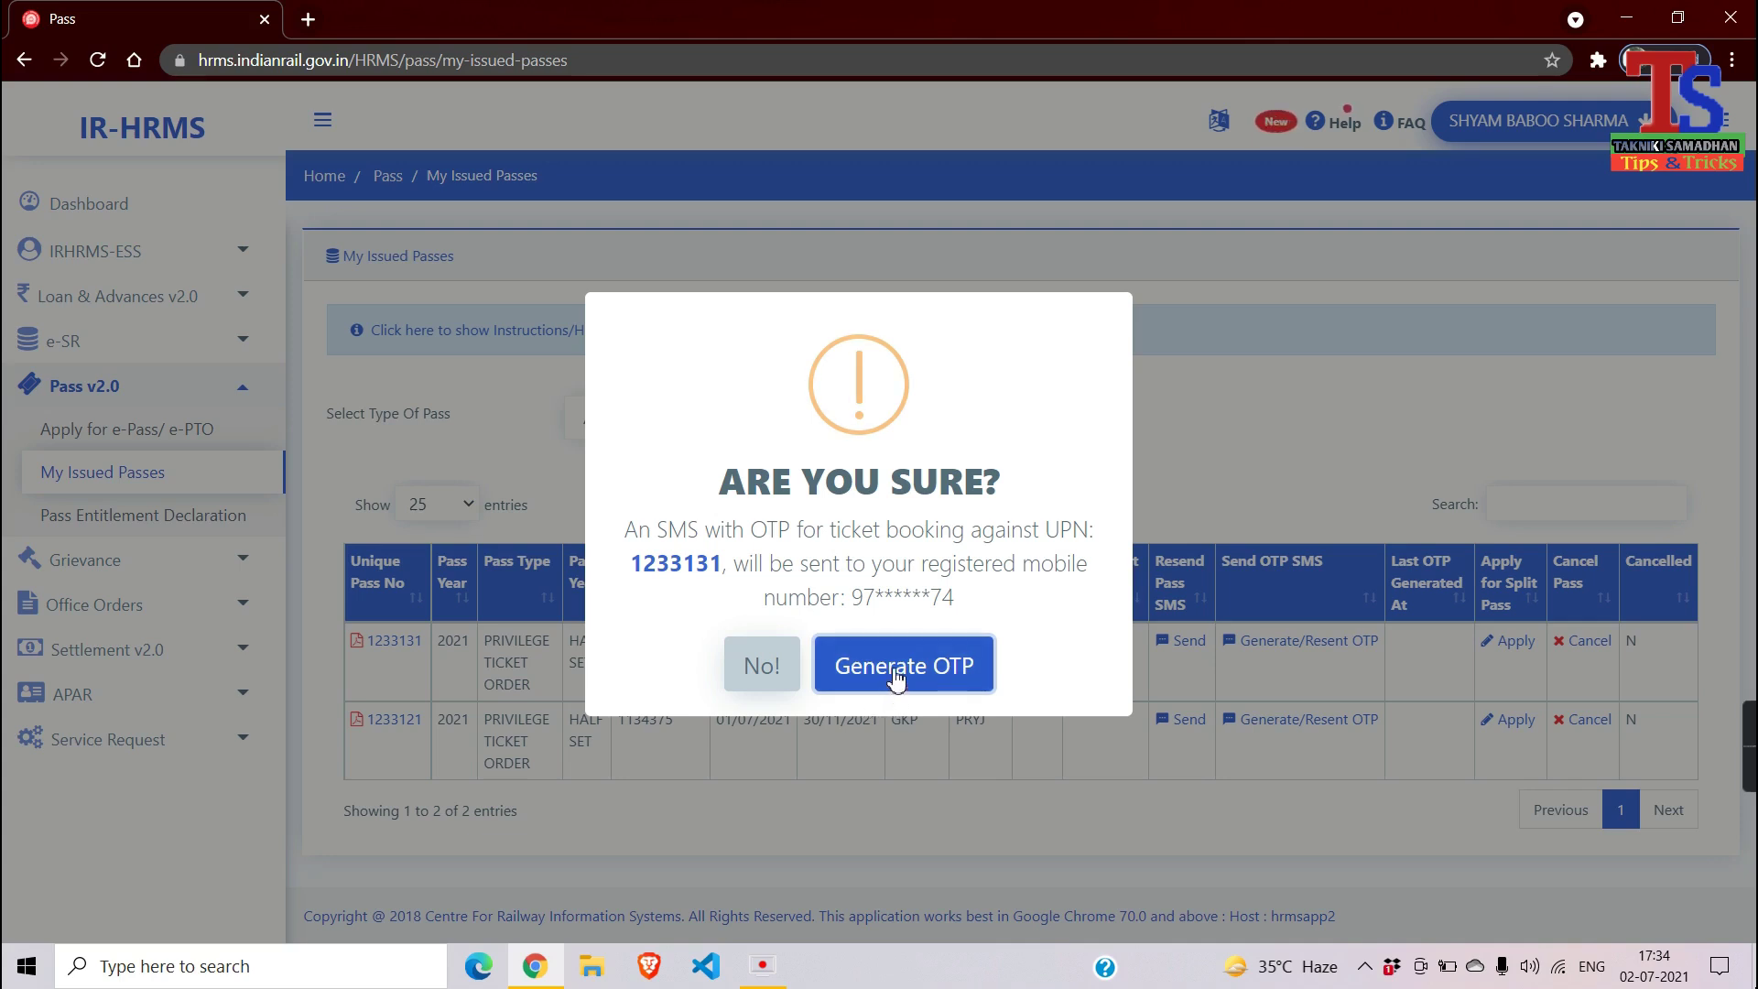
click(896, 676)
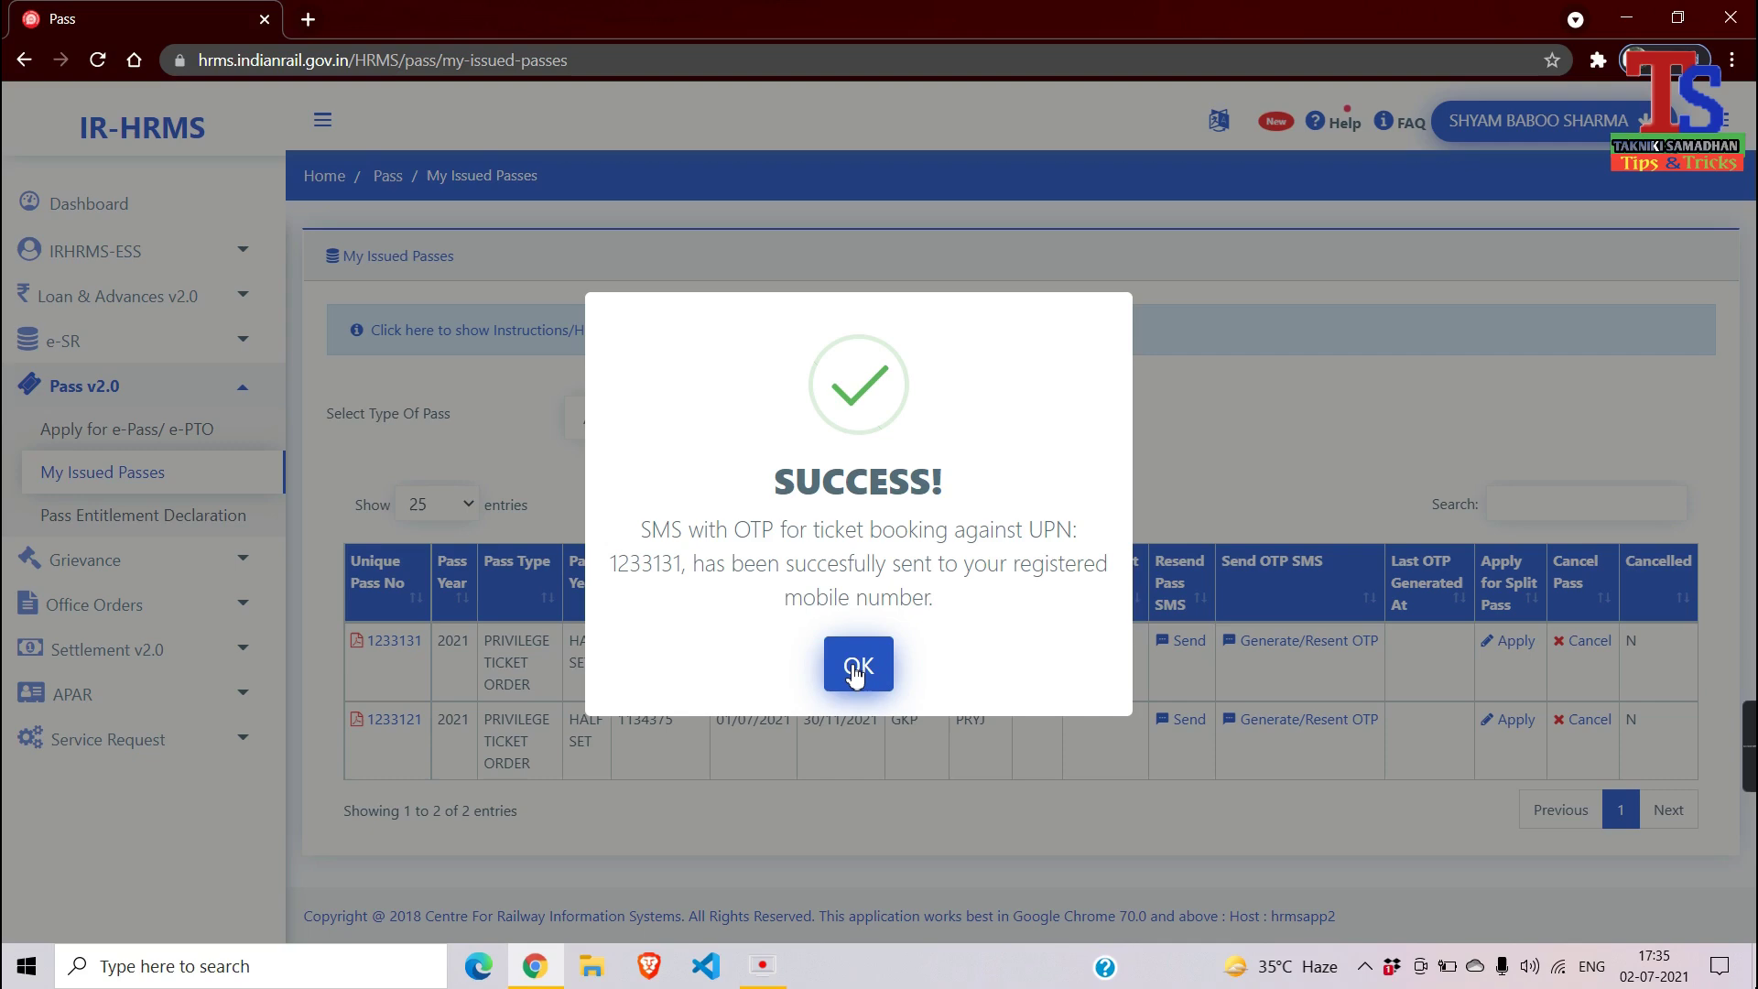
click(855, 671)
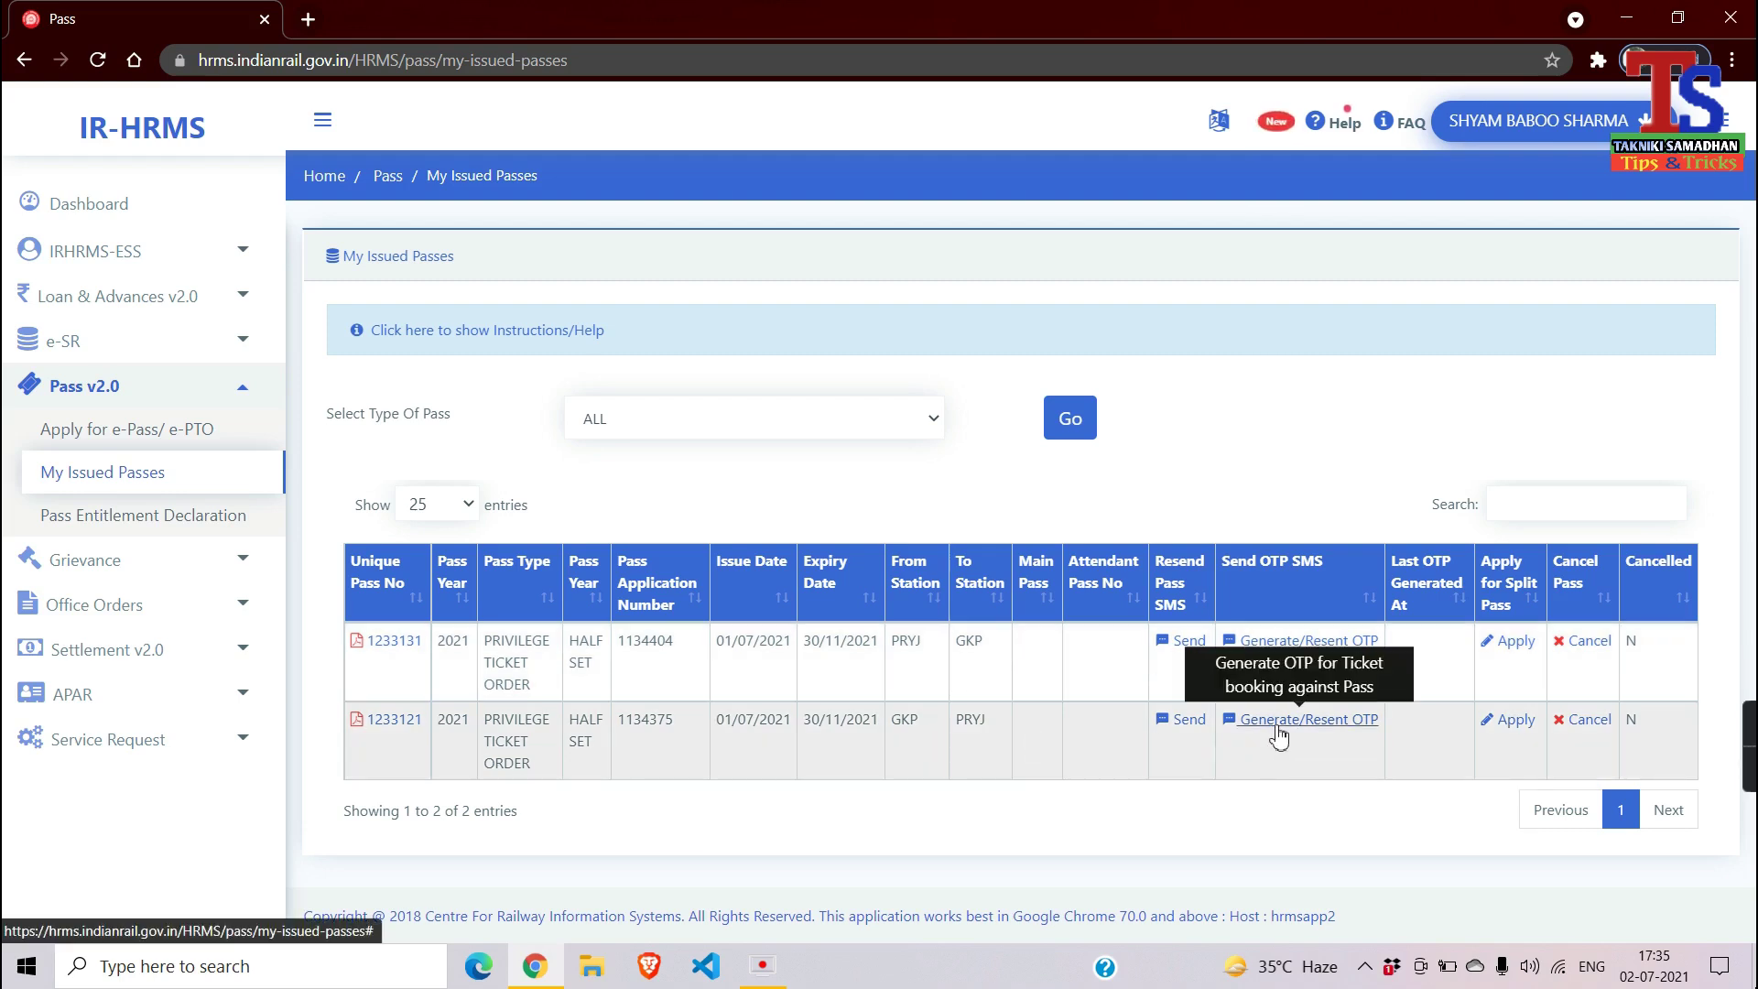
- Send the ticket-booking OTP SMS for the GKP–PRYJ pass and acknowledge the success message
click(1278, 723)
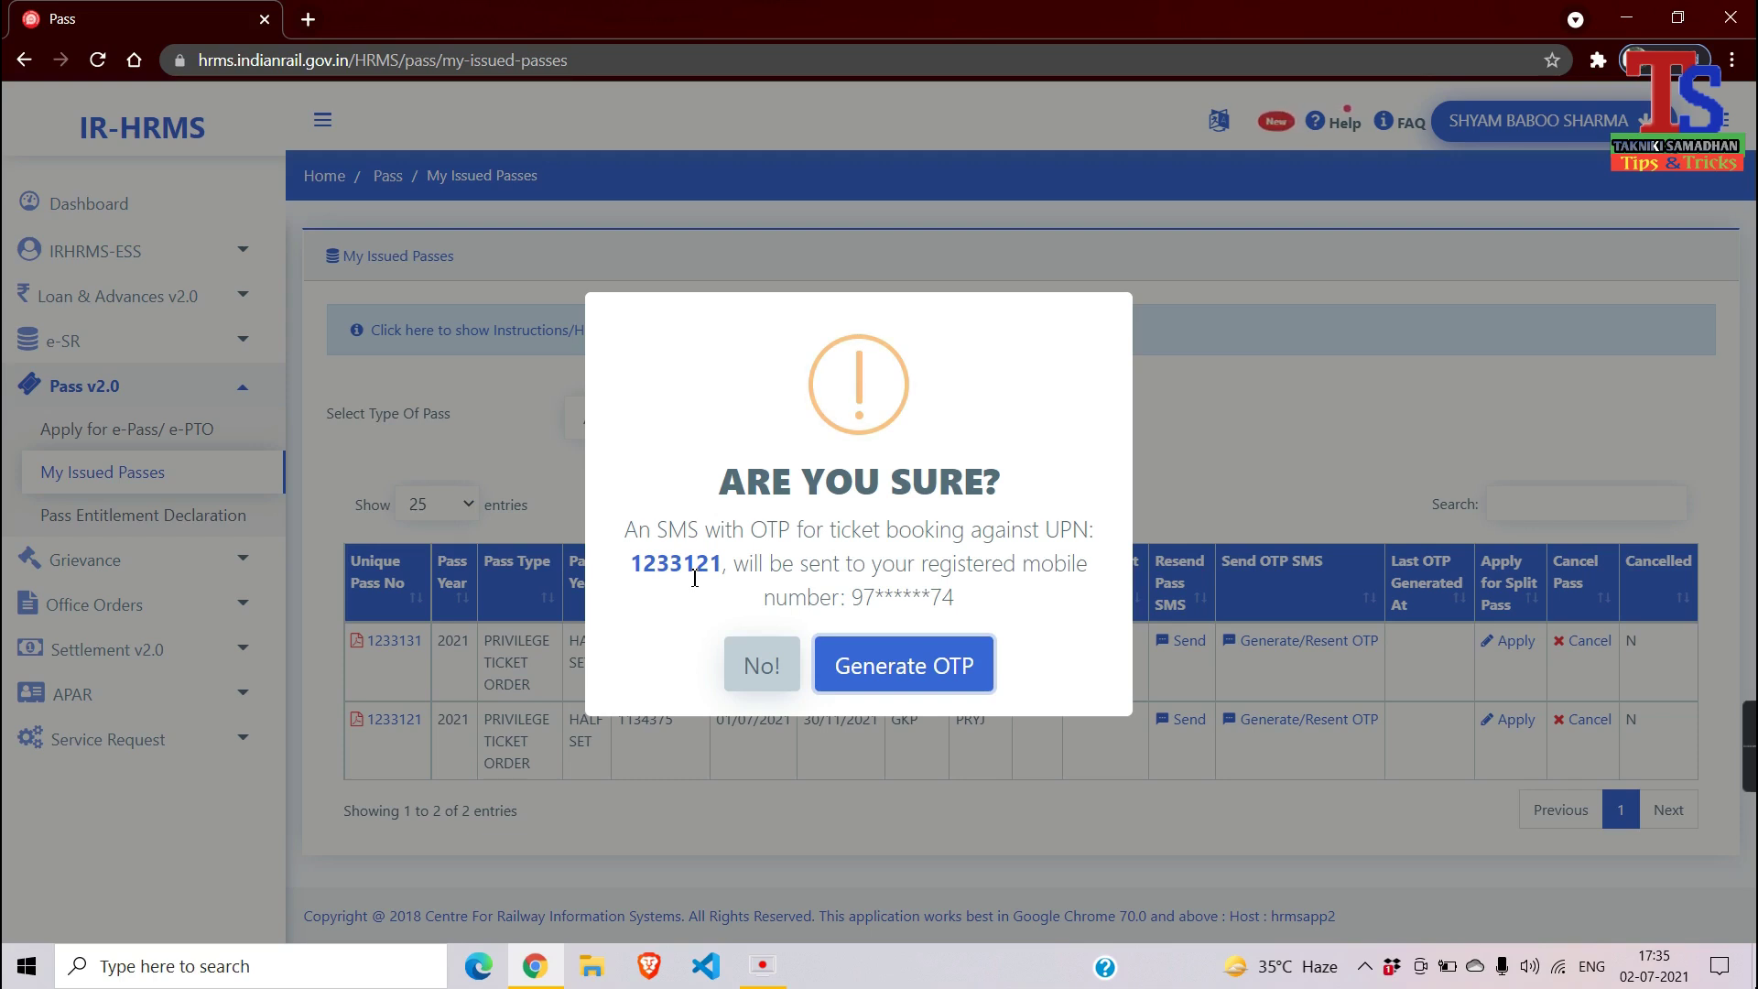
click(884, 678)
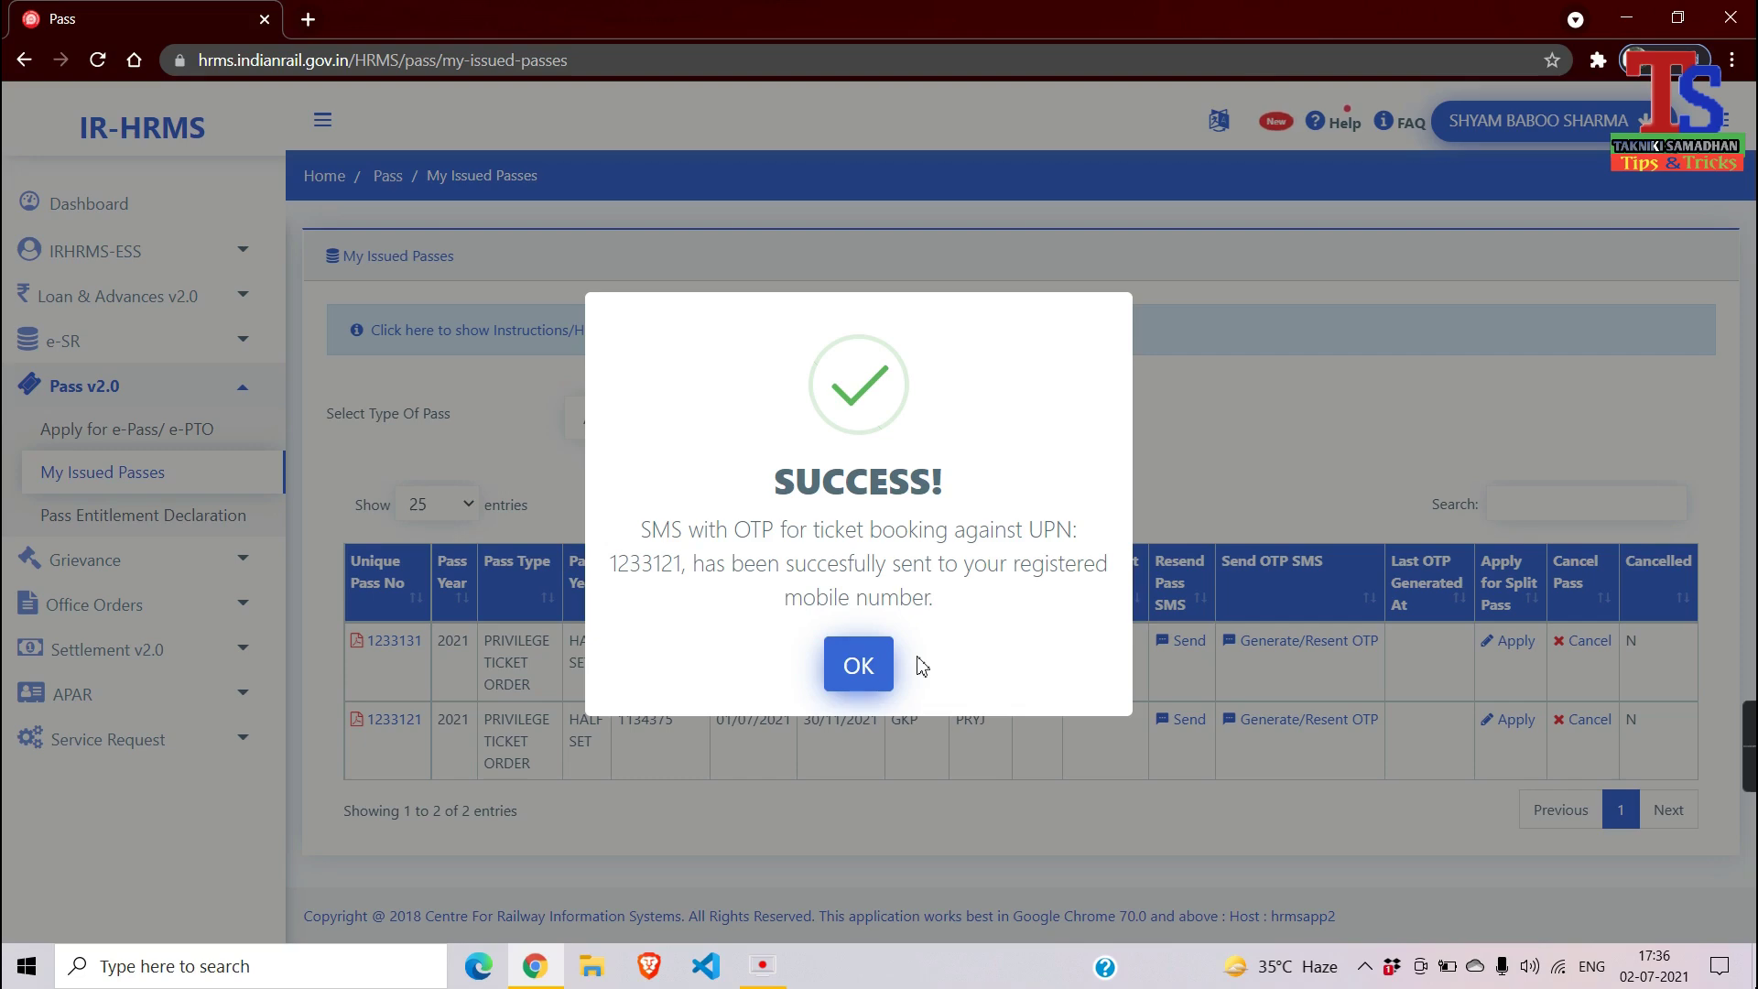
click(865, 675)
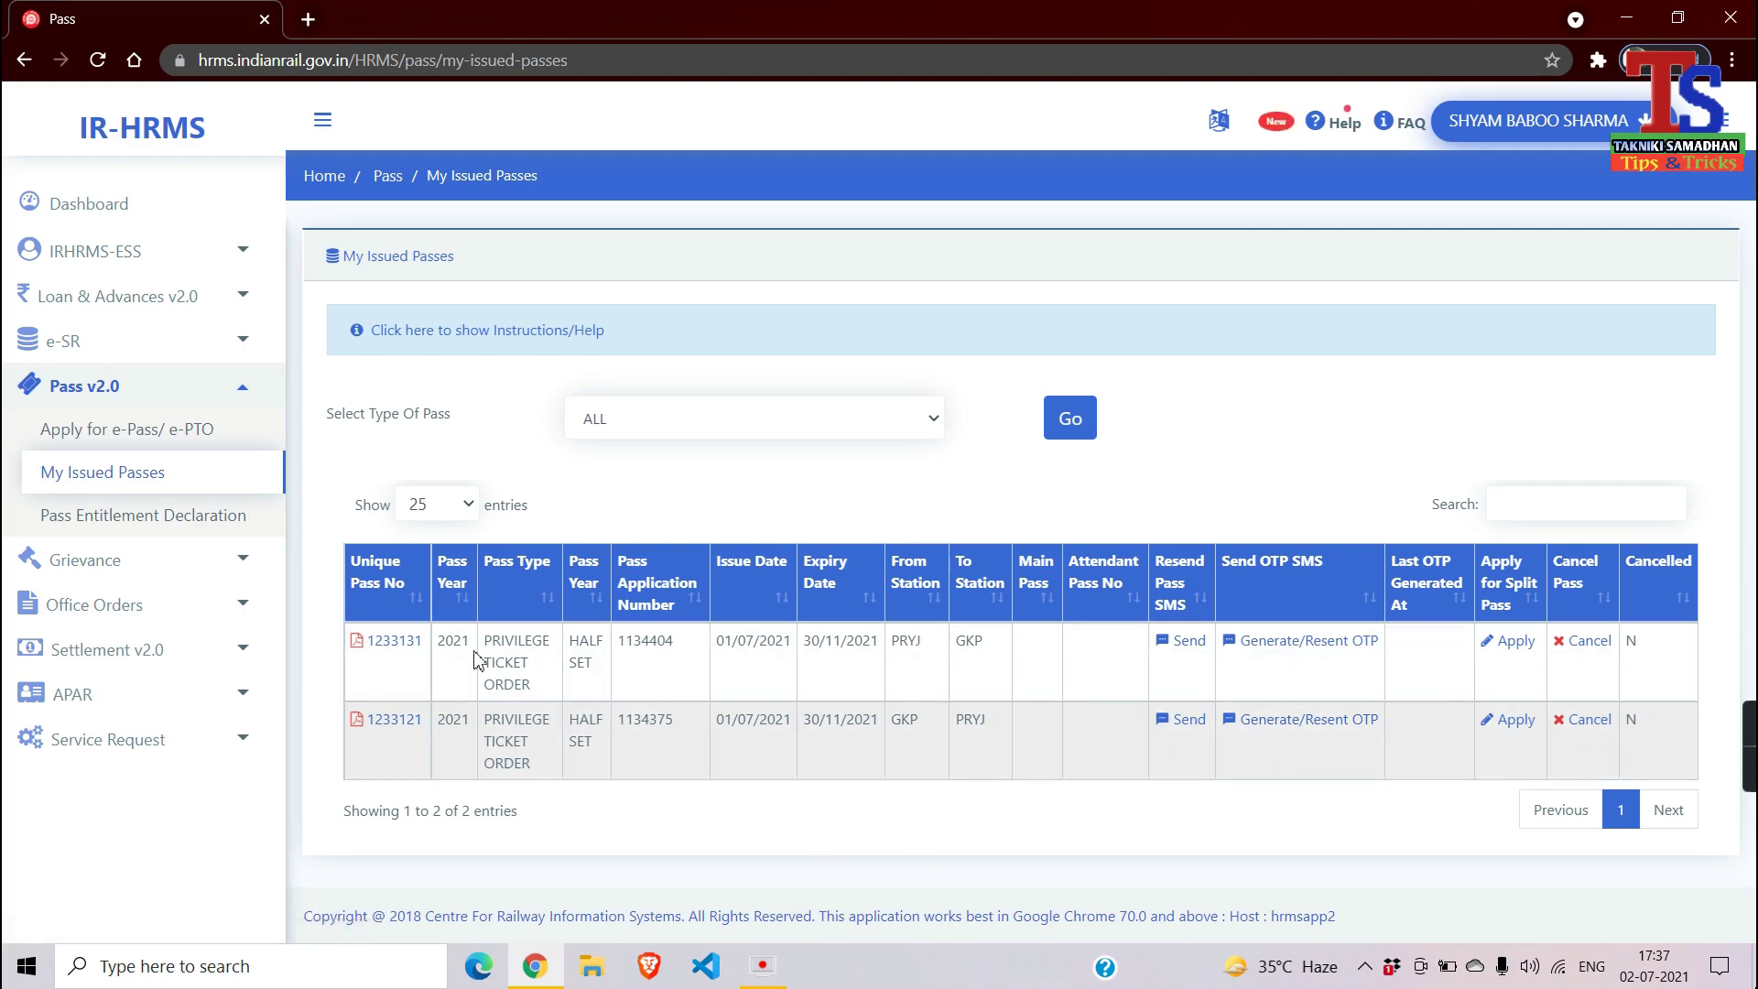
- In a new tab, search Google for 'irctc login' and open the IRCTC Next Generation eTicketing result
click(307, 21)
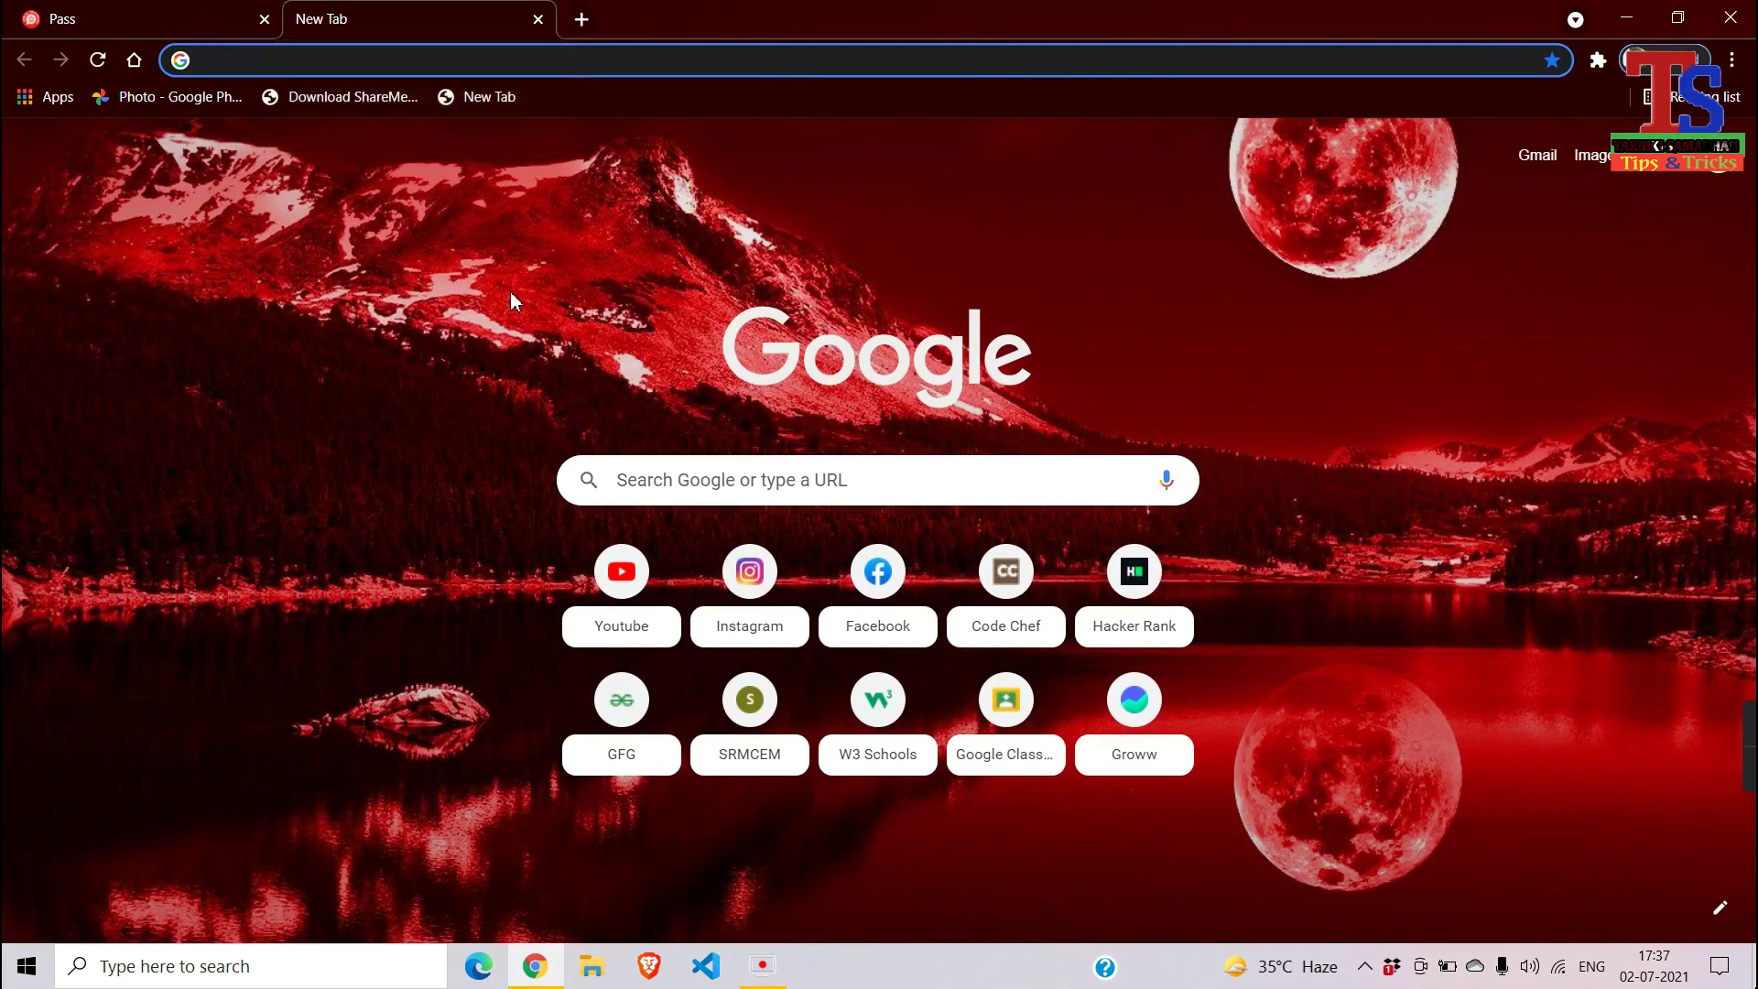
click(647, 483)
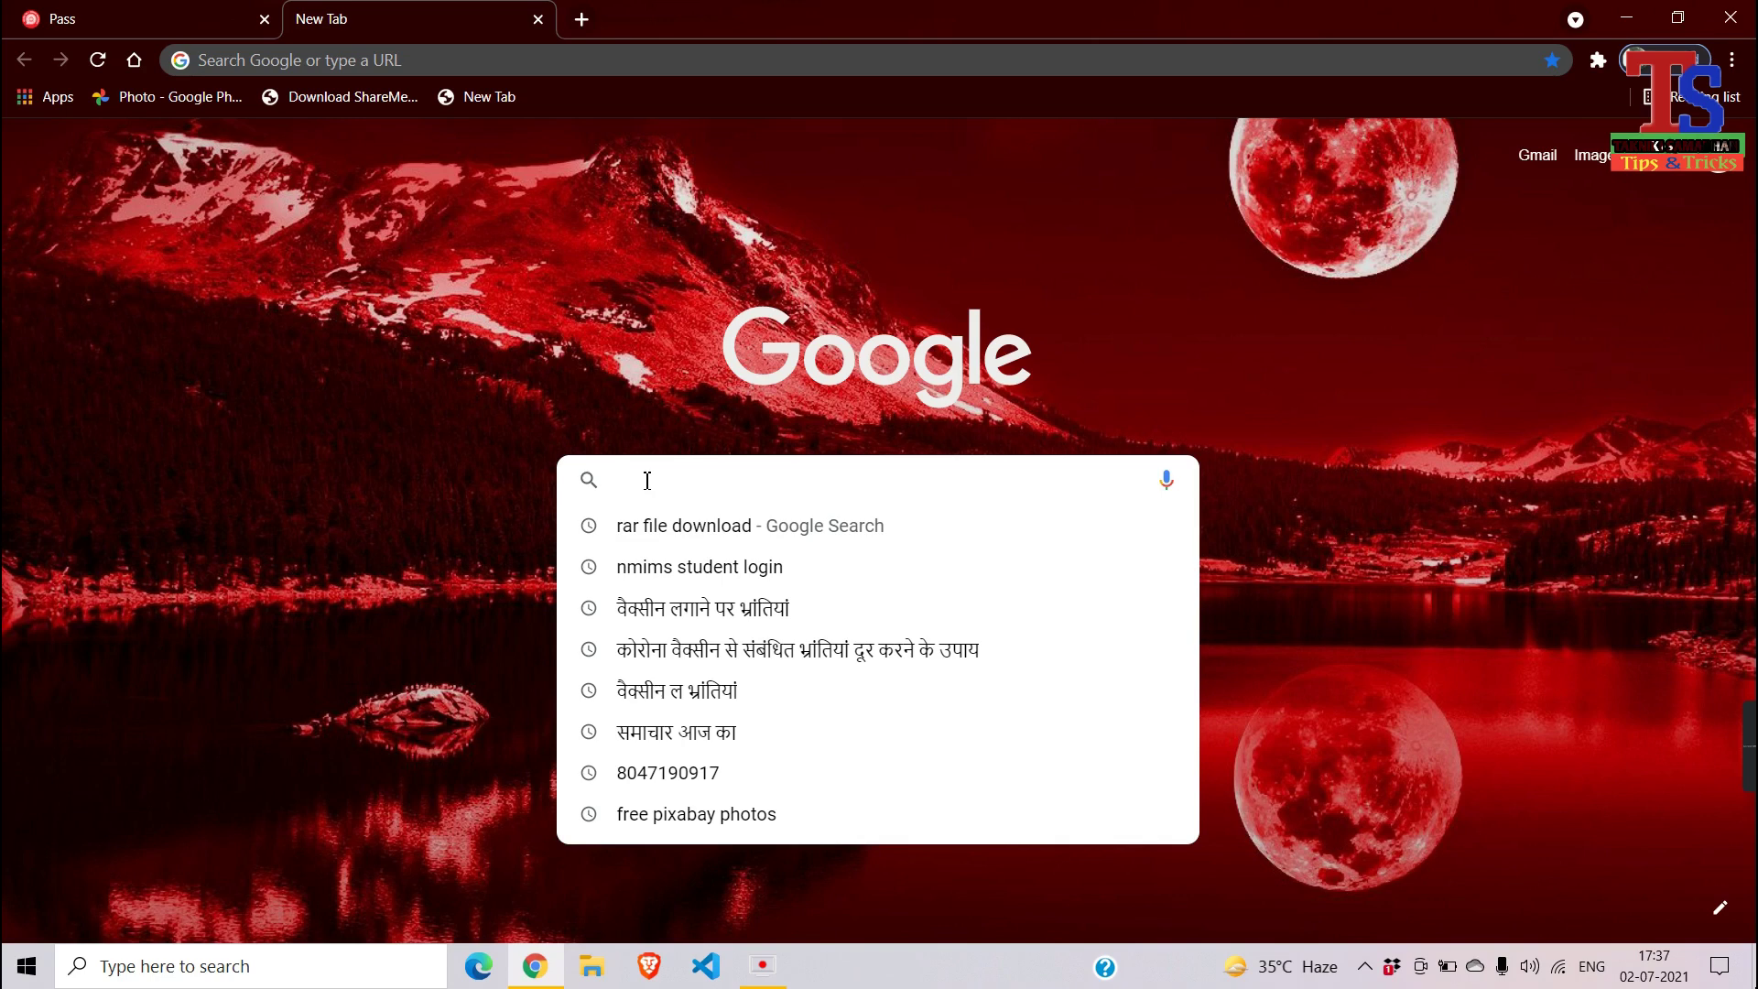
text(ir)
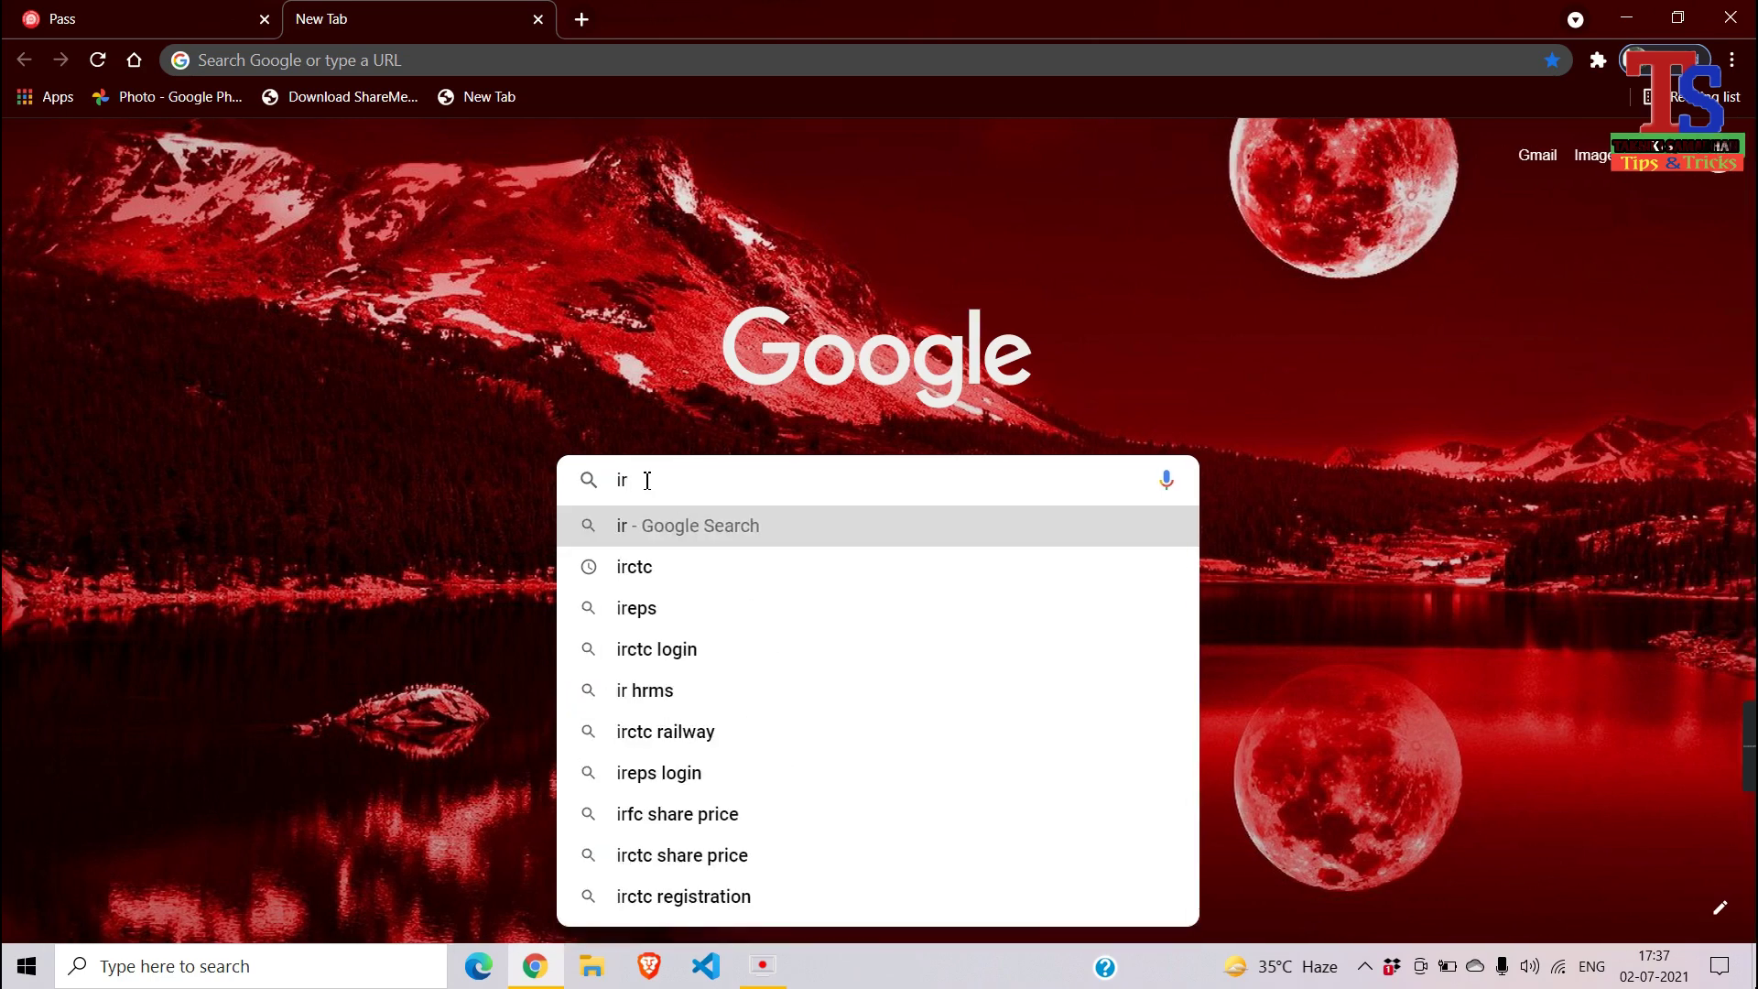
text(ctc)
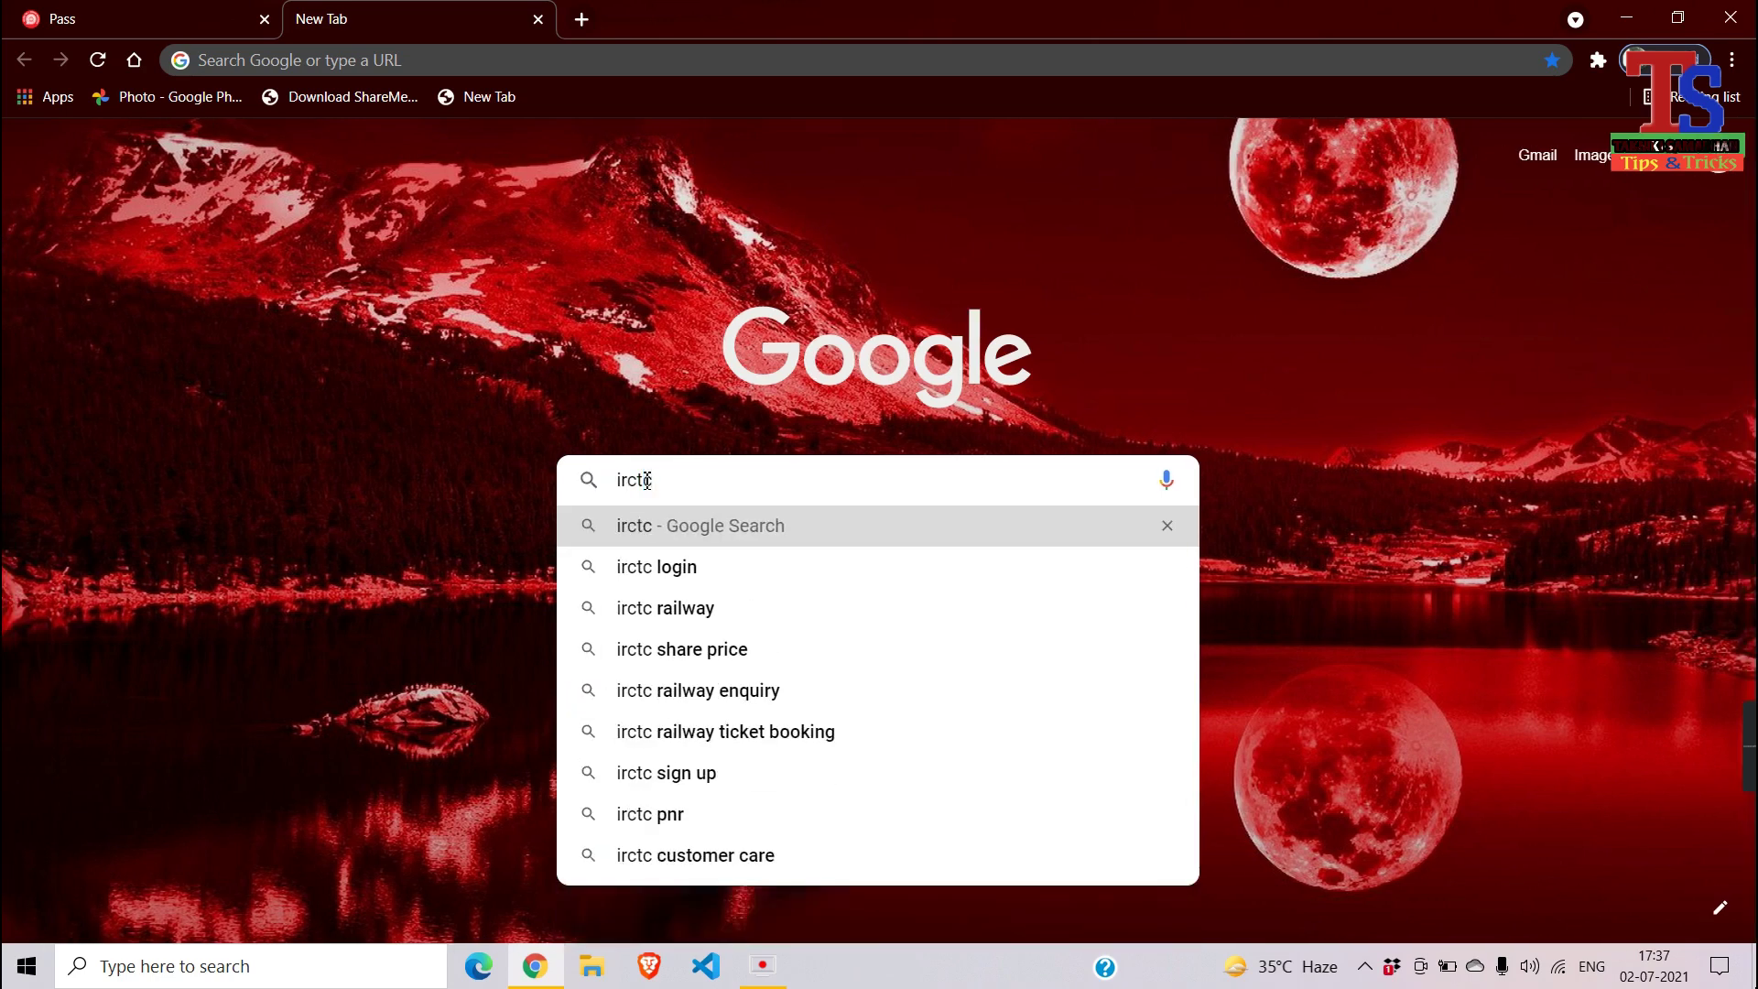
click(665, 577)
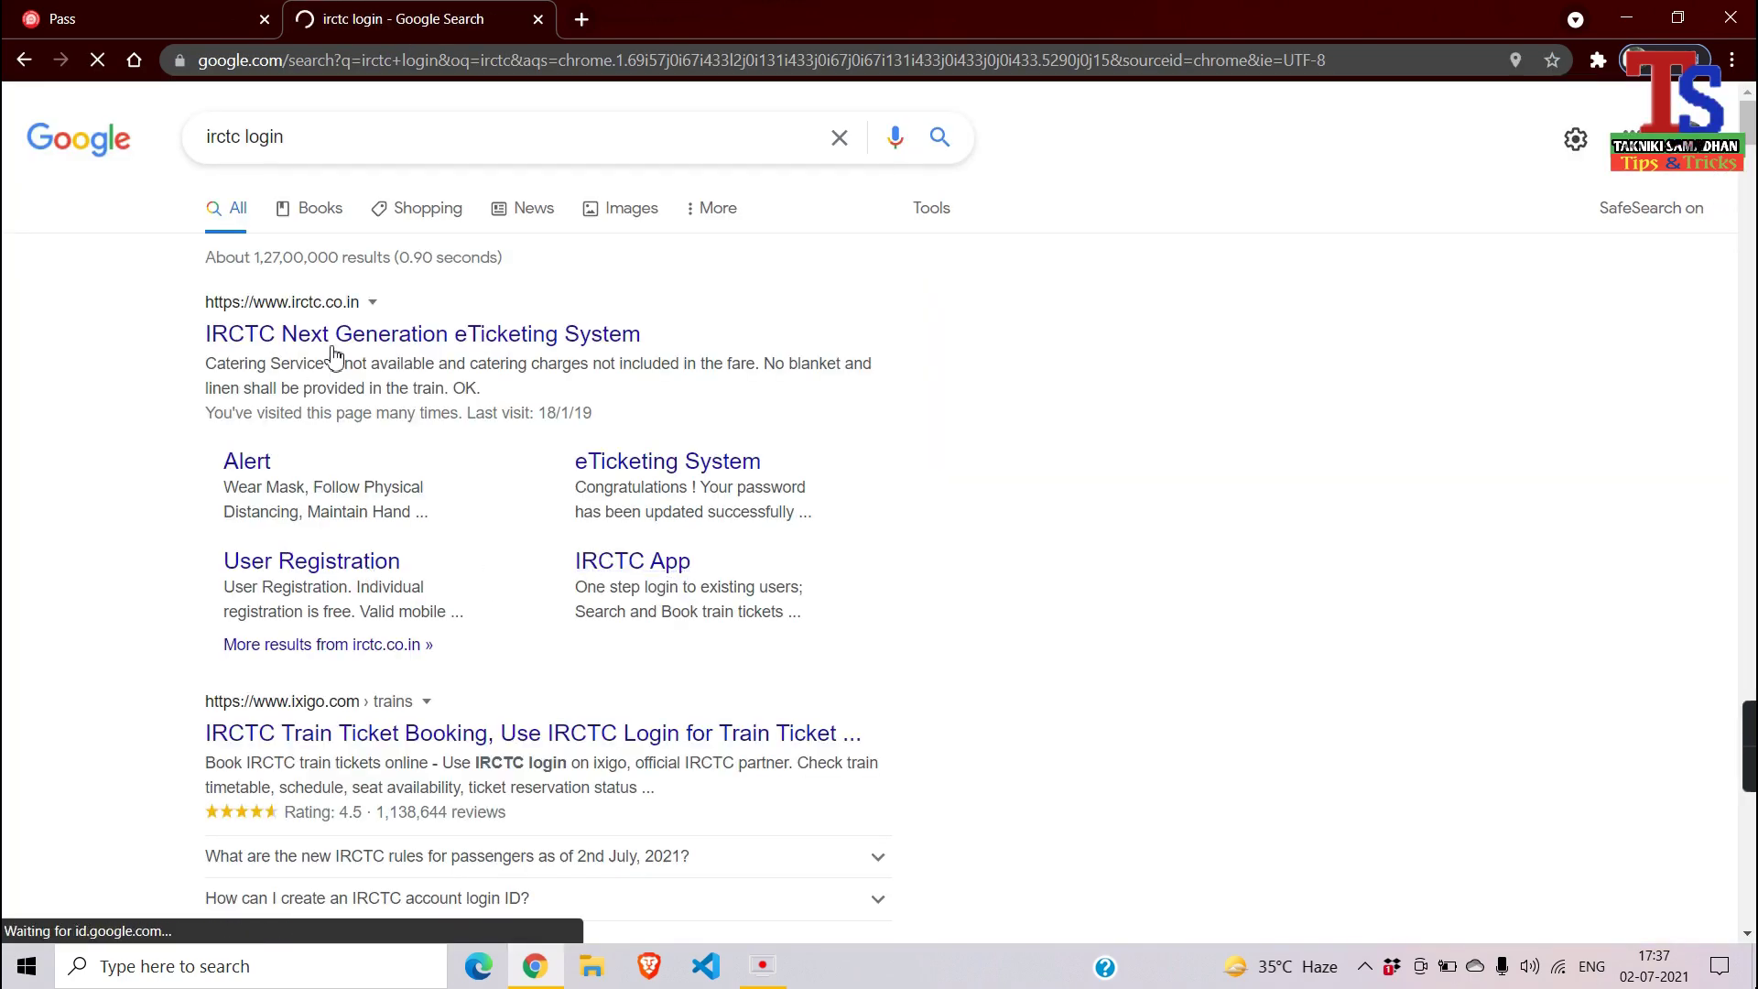
click(332, 336)
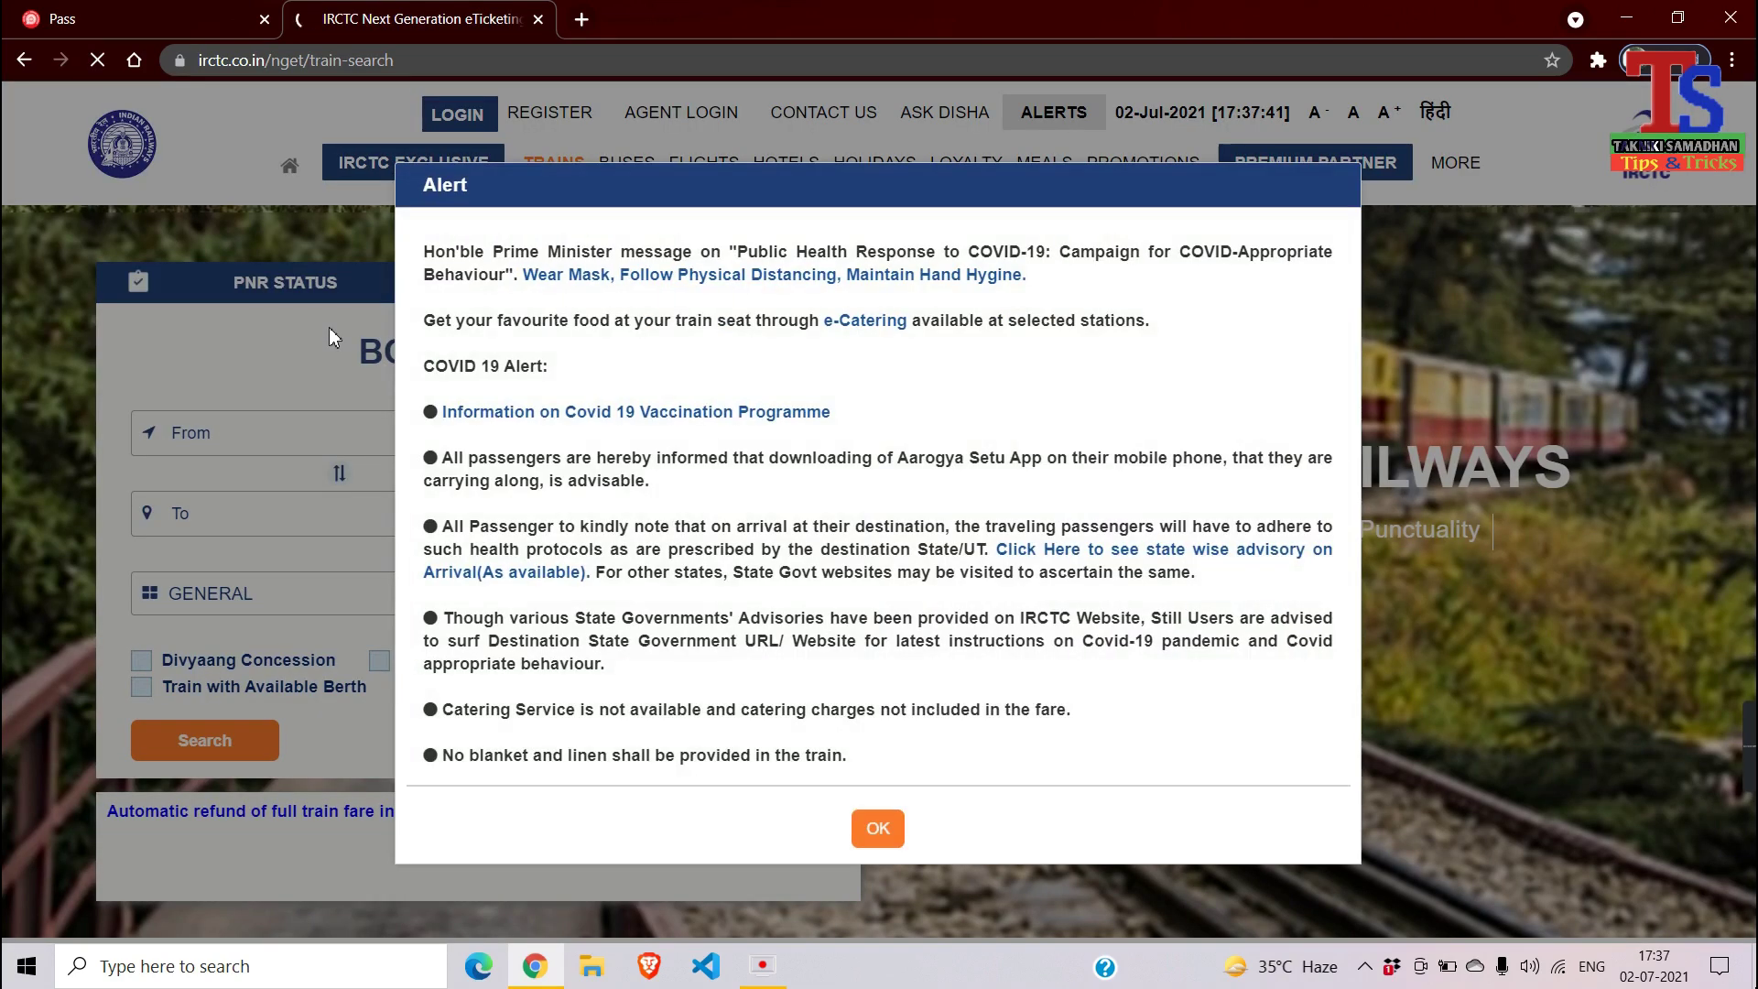
- Dismiss the COVID-19 alert and notification prompt, then sign in with the captcha
click(877, 829)
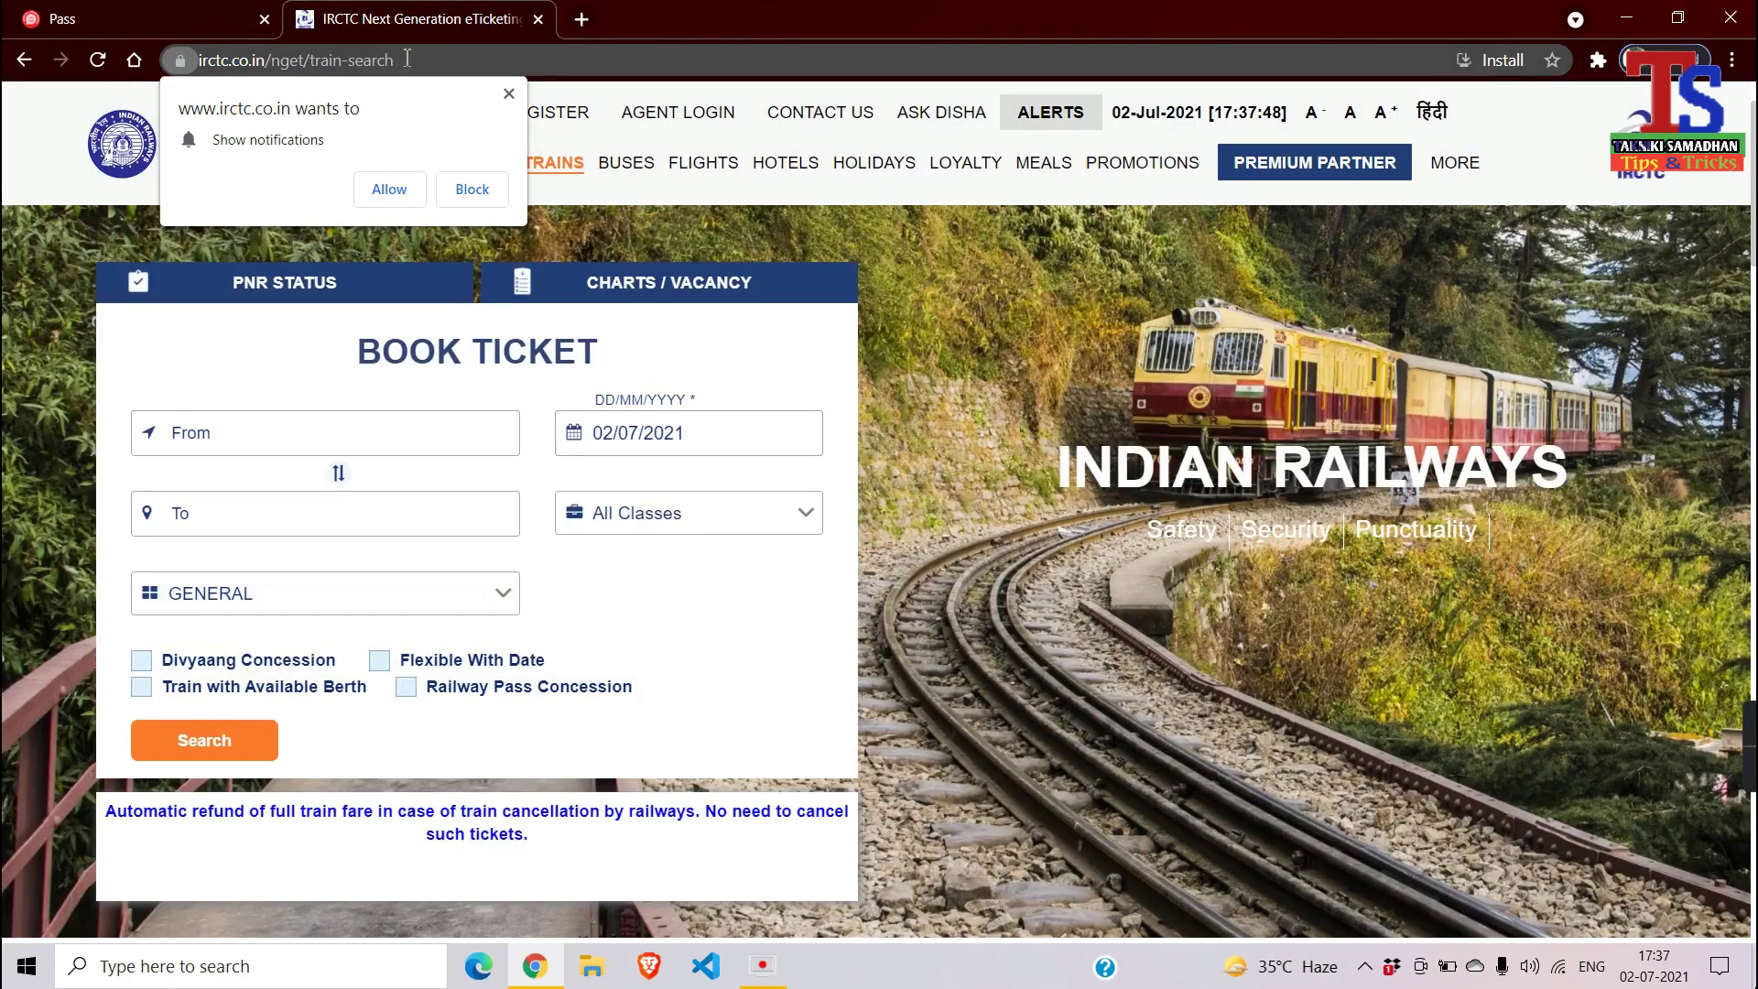
click(509, 93)
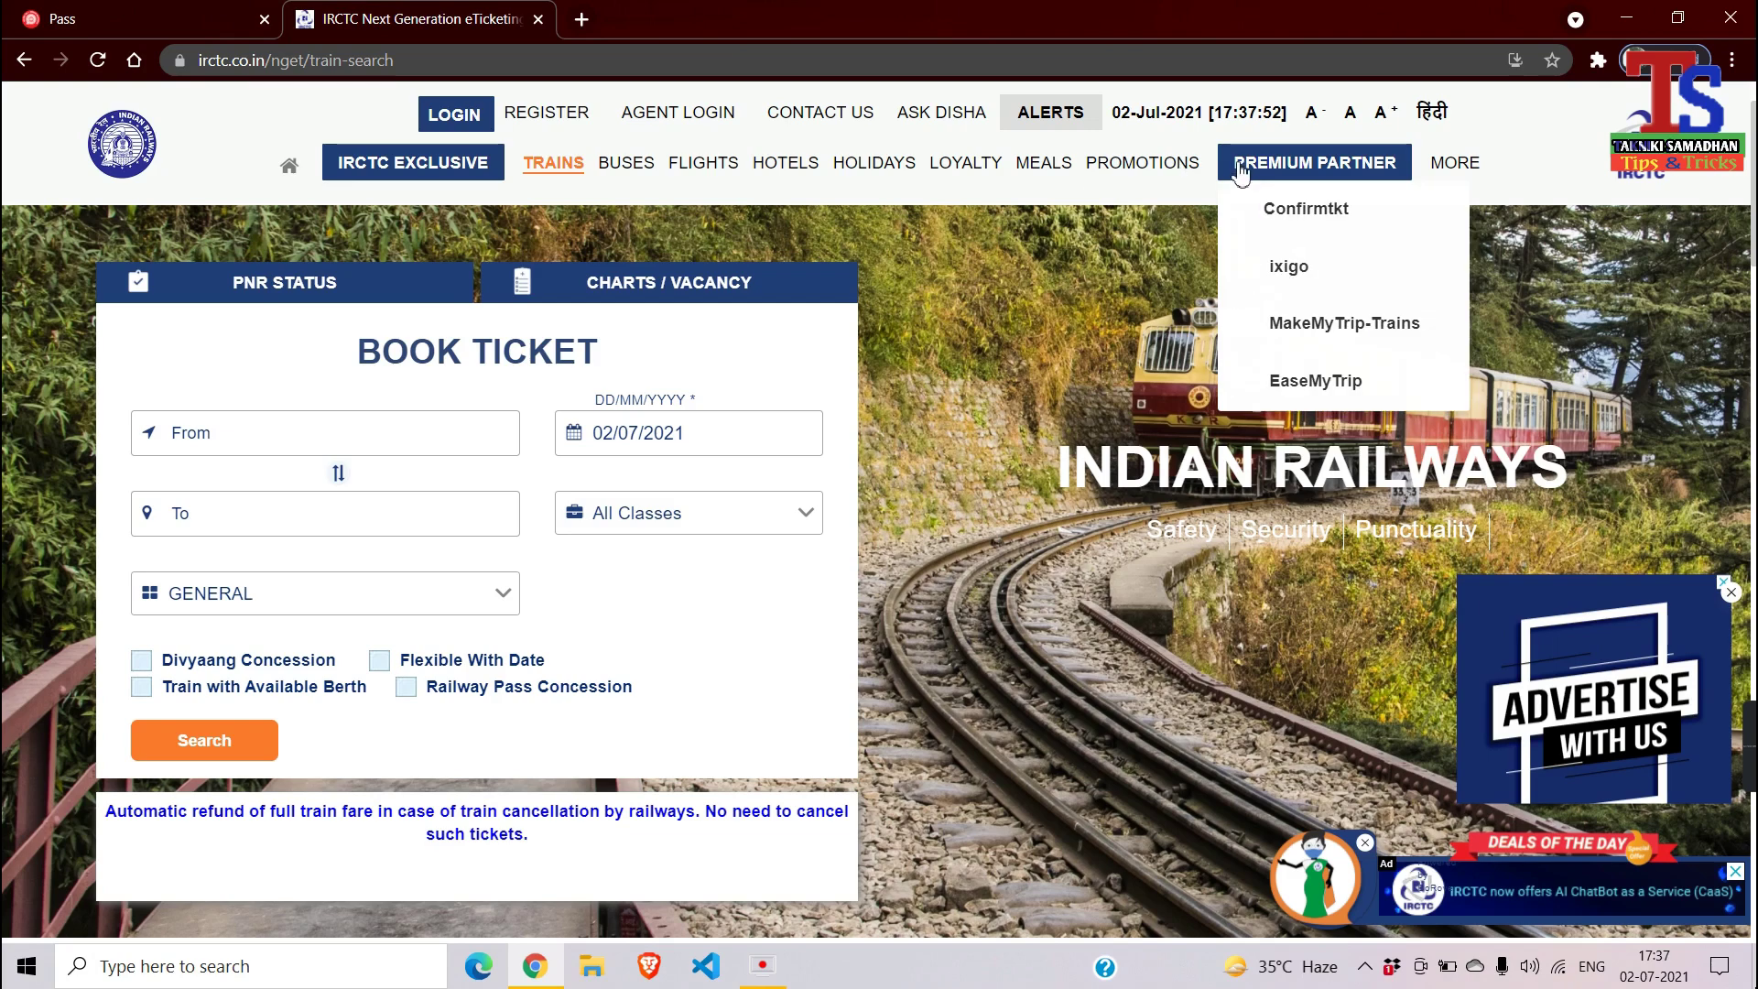
mouse_move(497, 158)
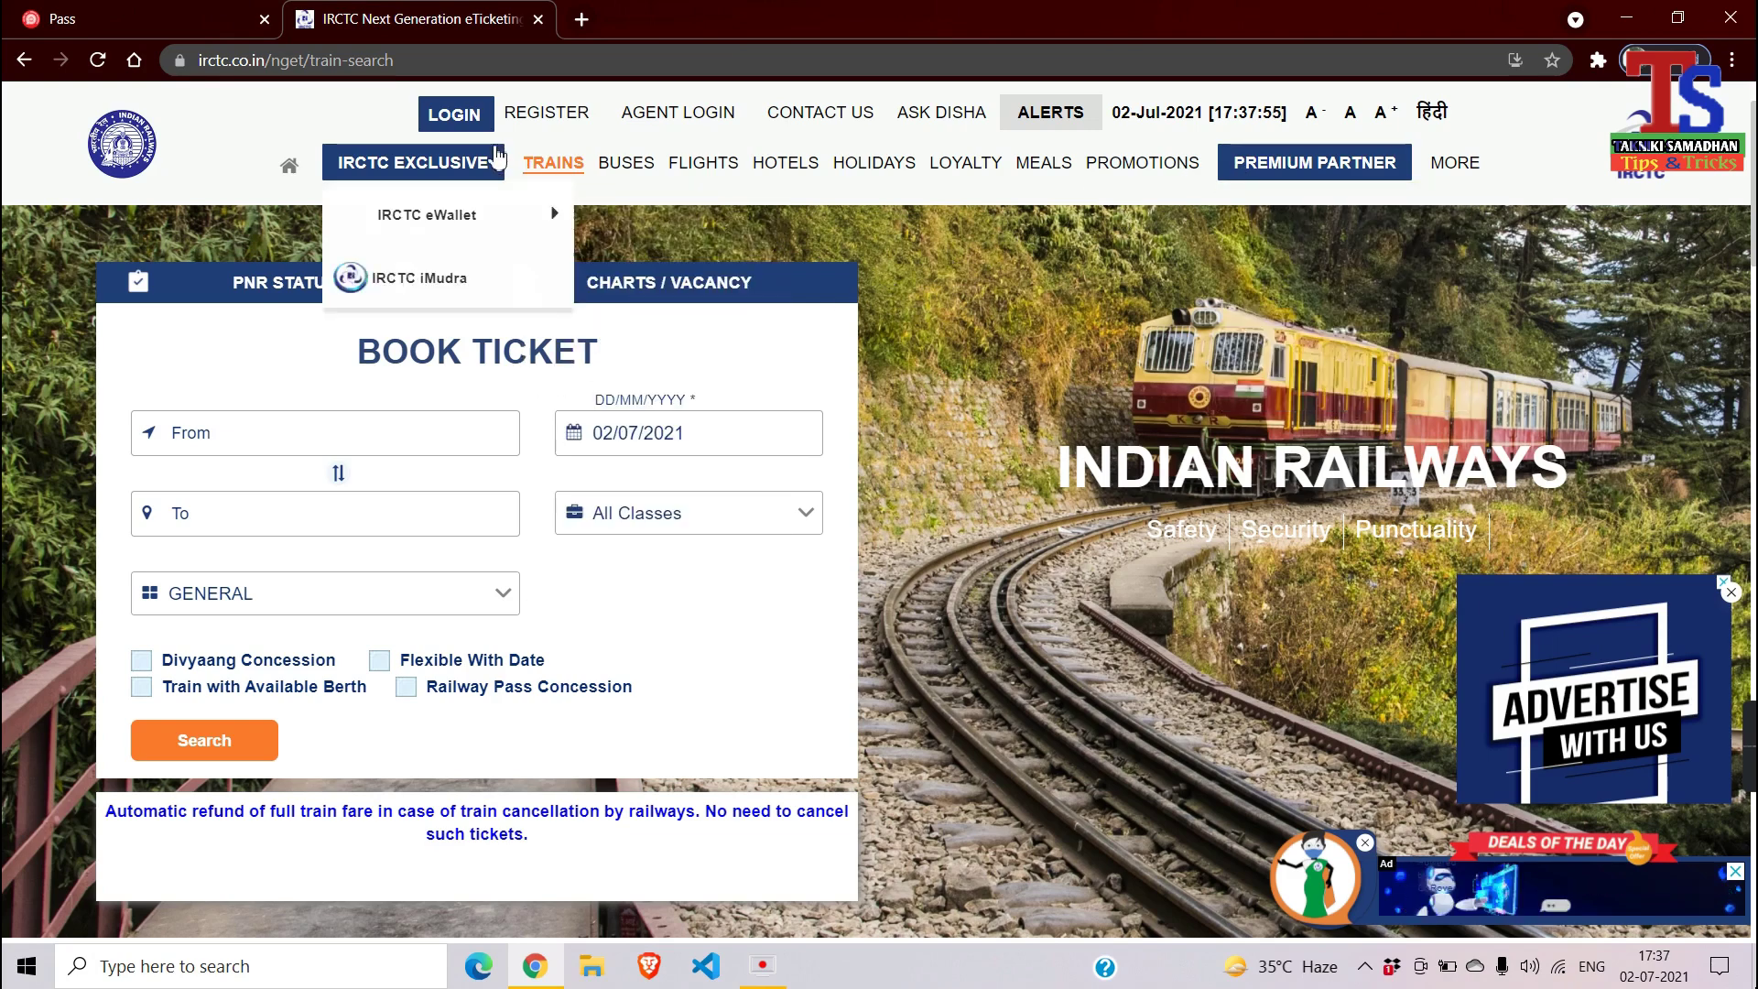
click(446, 126)
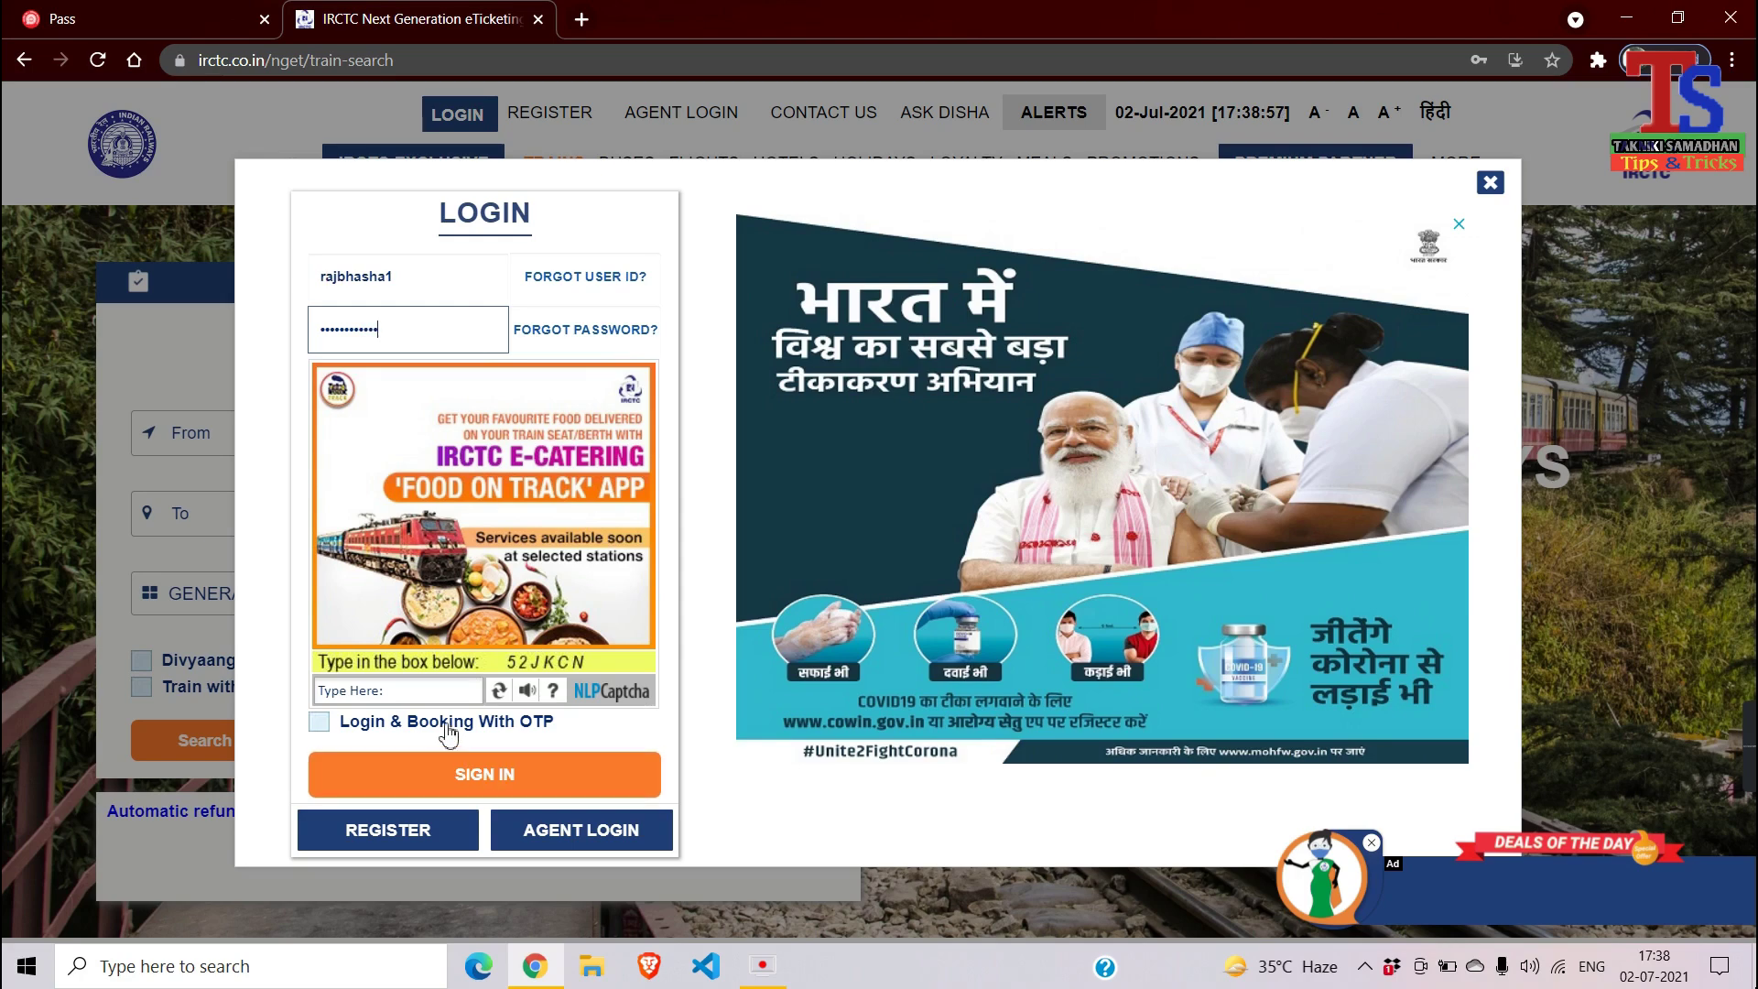
click(318, 691)
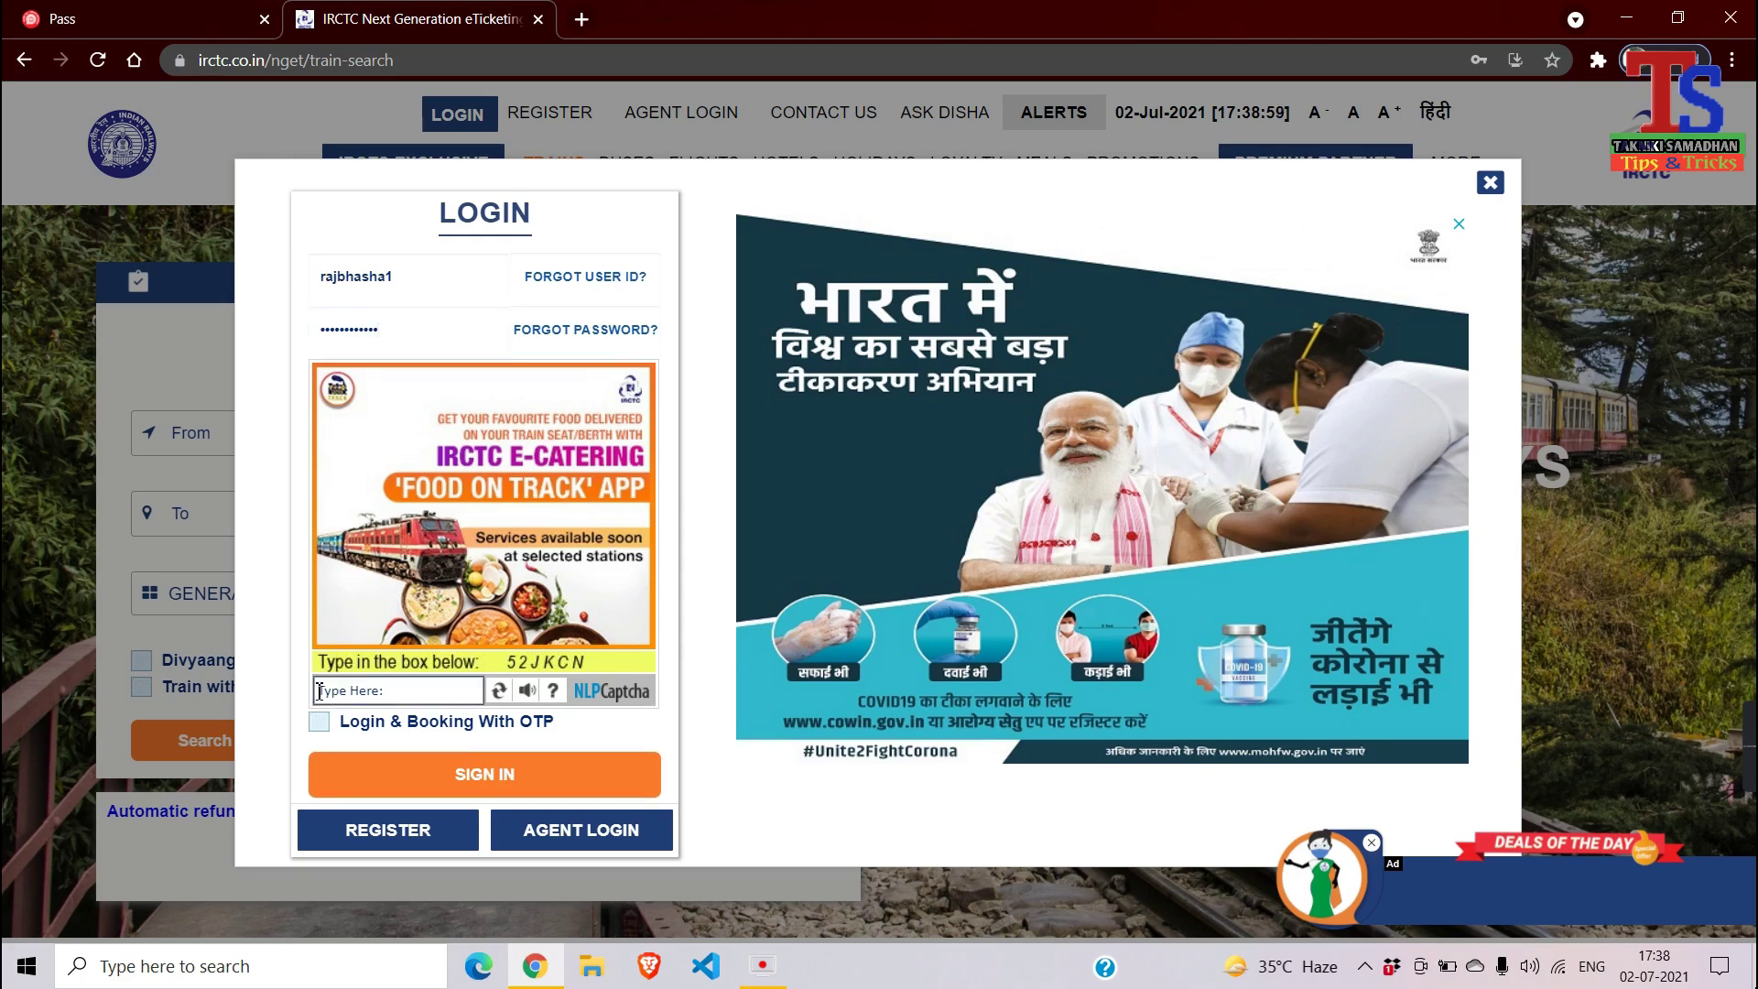
text(52JKCN)
click(483, 776)
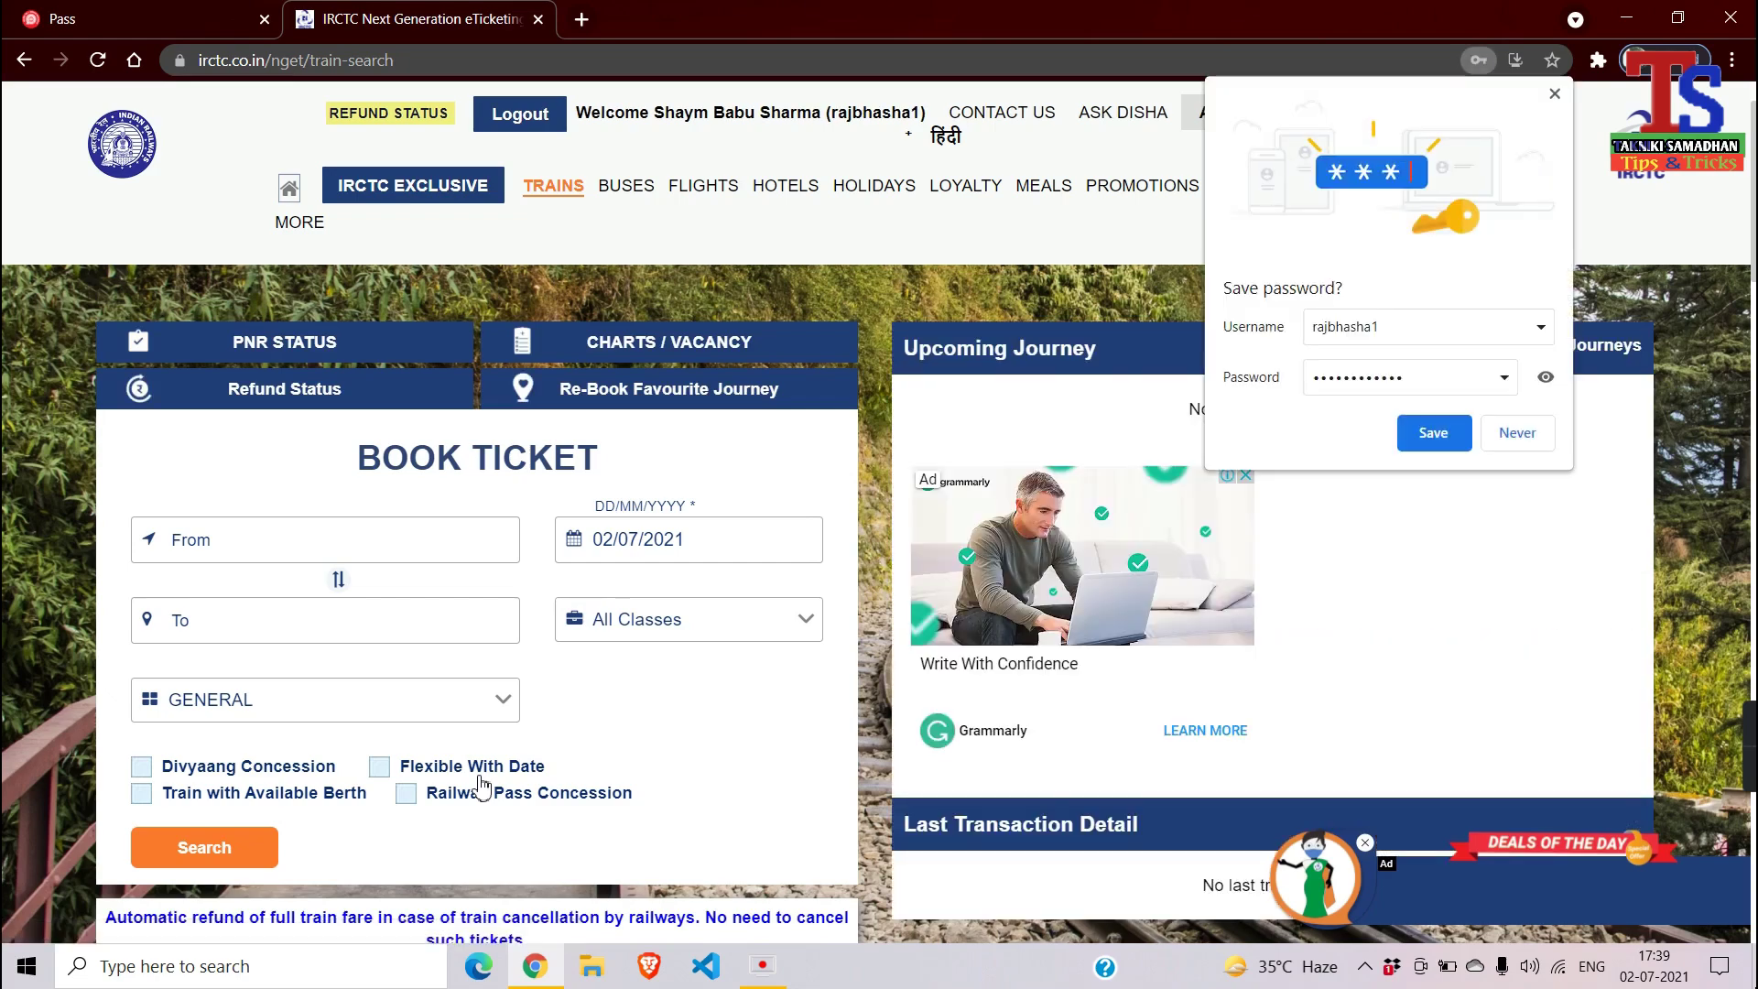
- Decline saving the password and set the route GORAKHPUR JN (GKP) to PRAYAGRAJ JN. (PRYJ)
click(1554, 94)
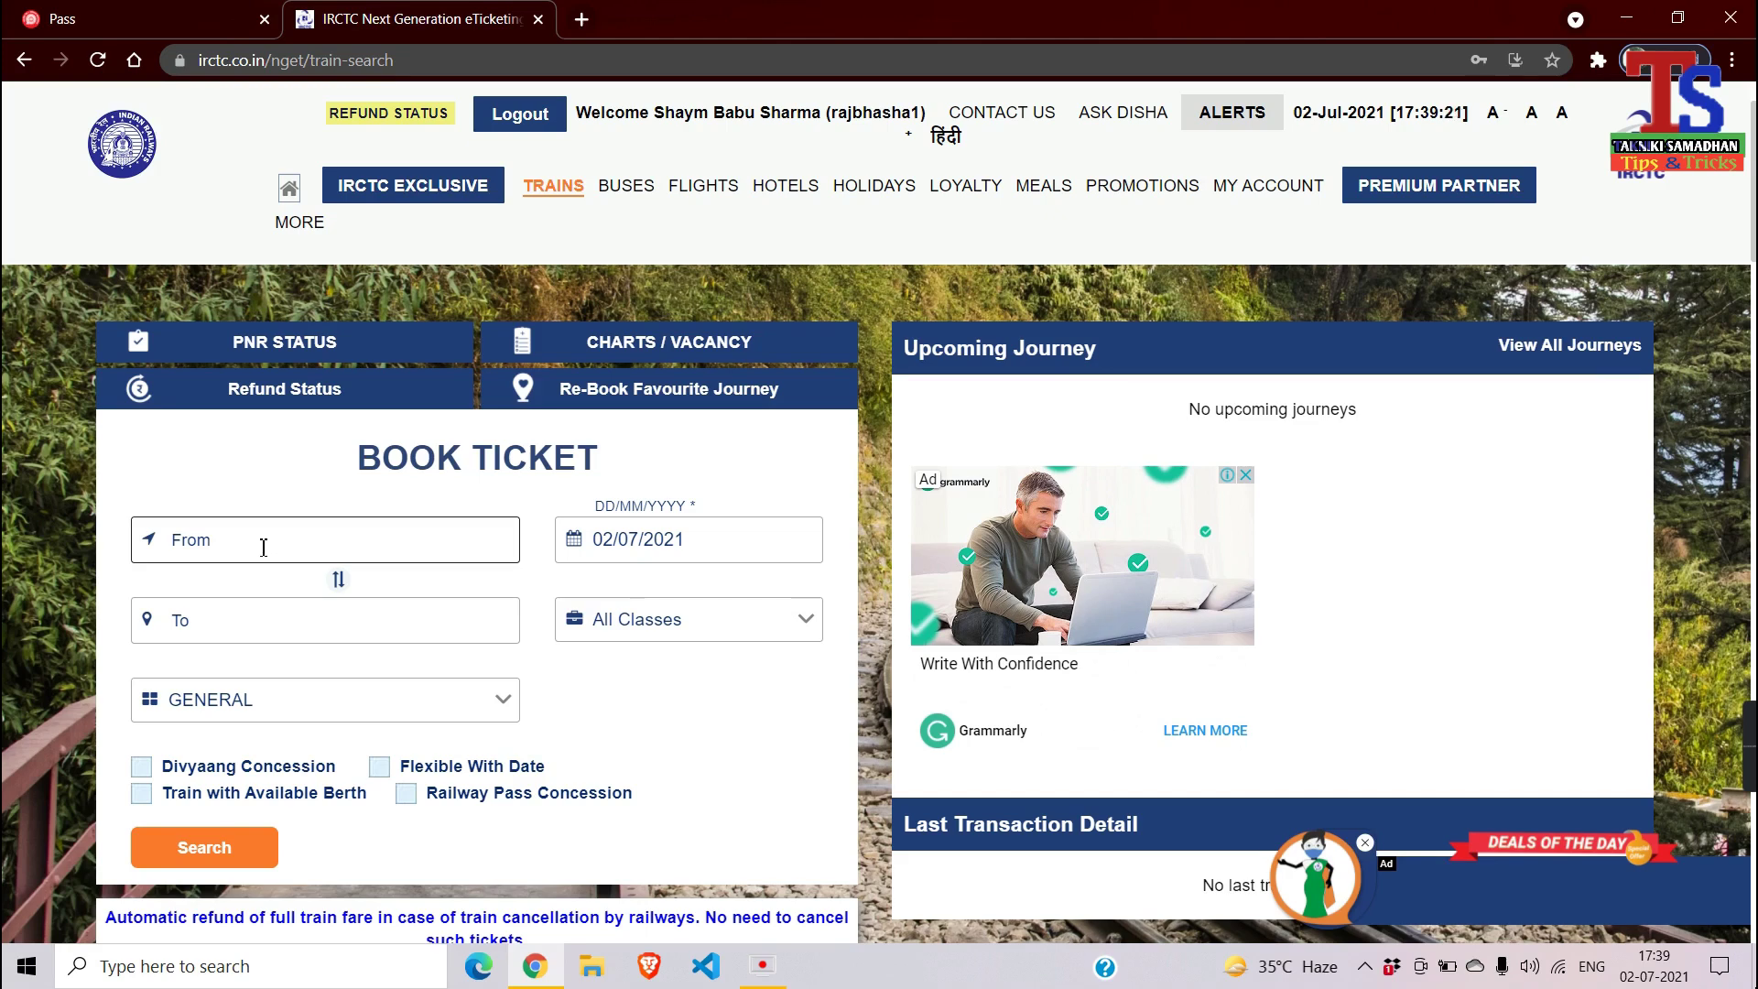
click(191, 545)
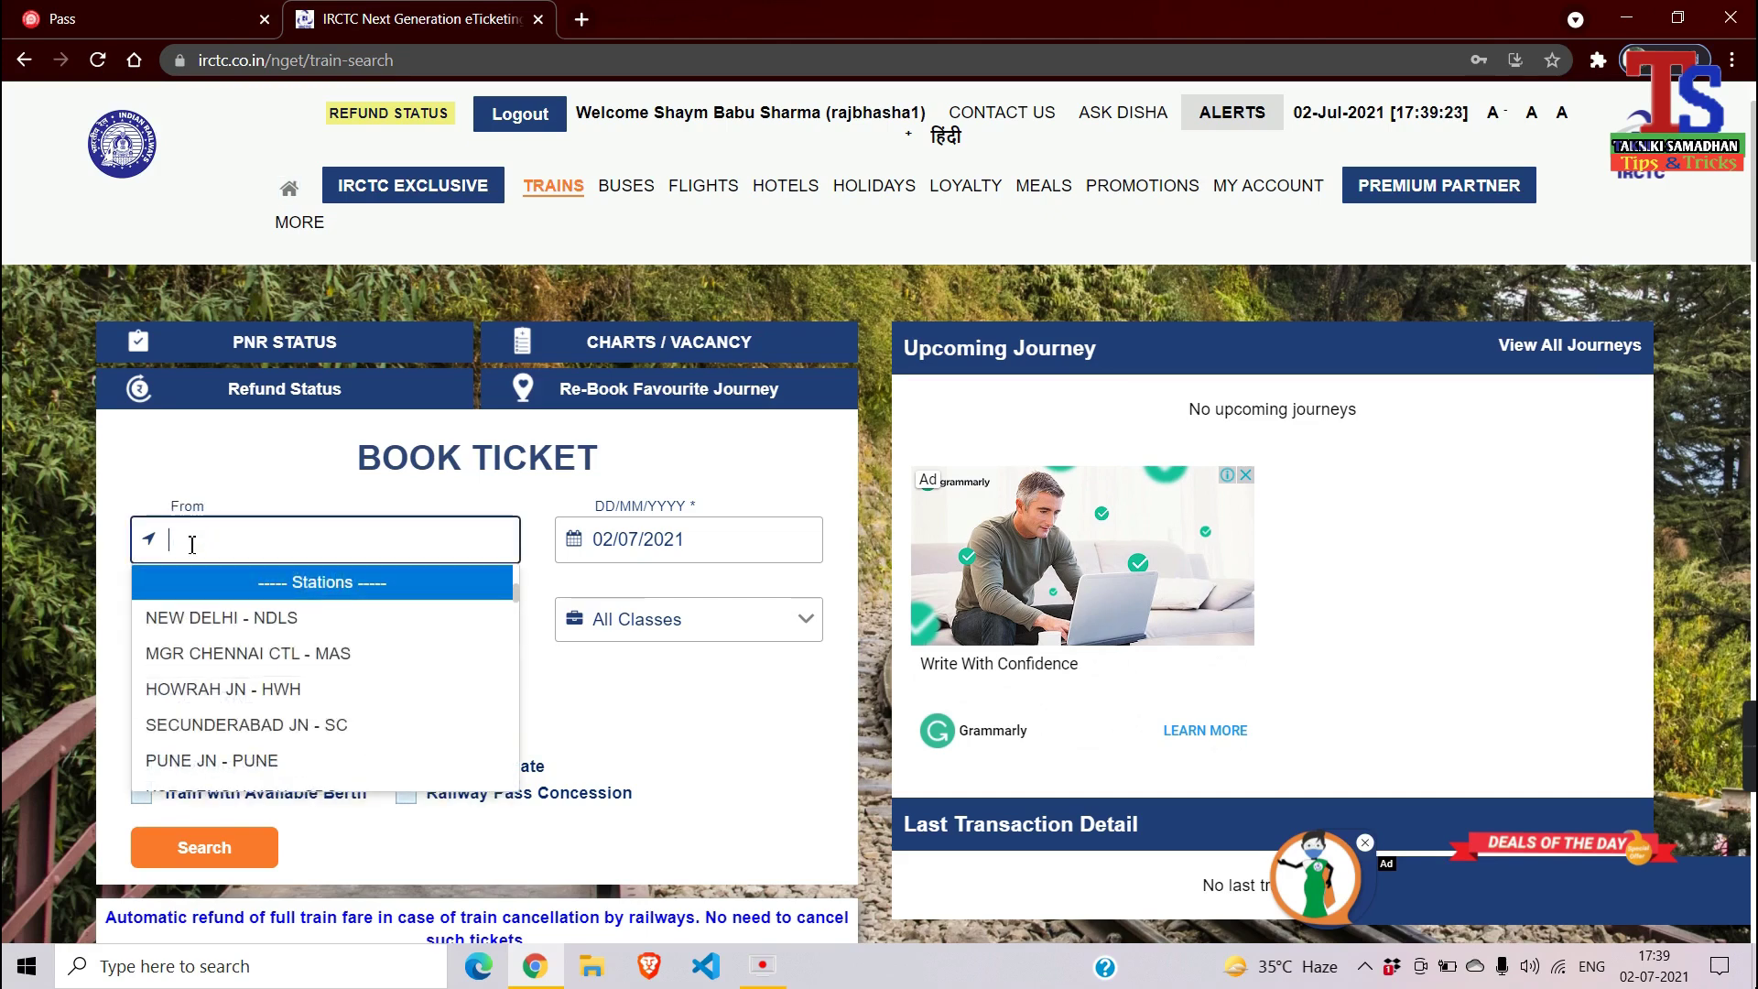
text(gkp)
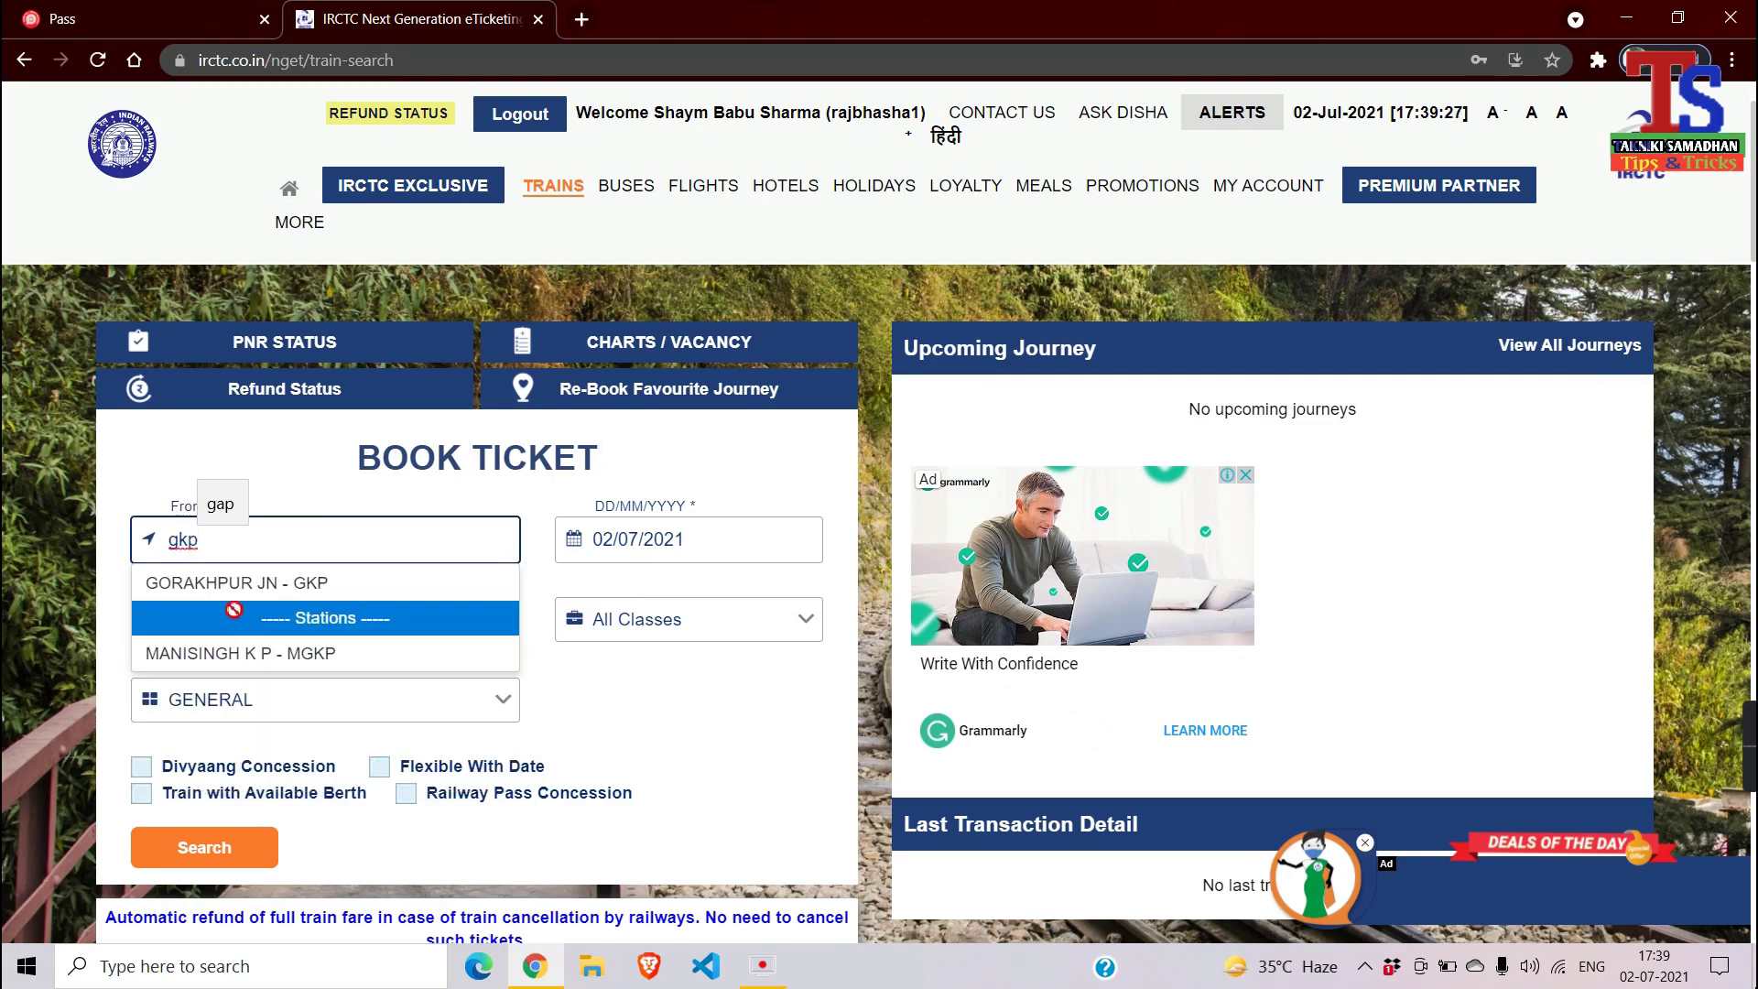
click(231, 591)
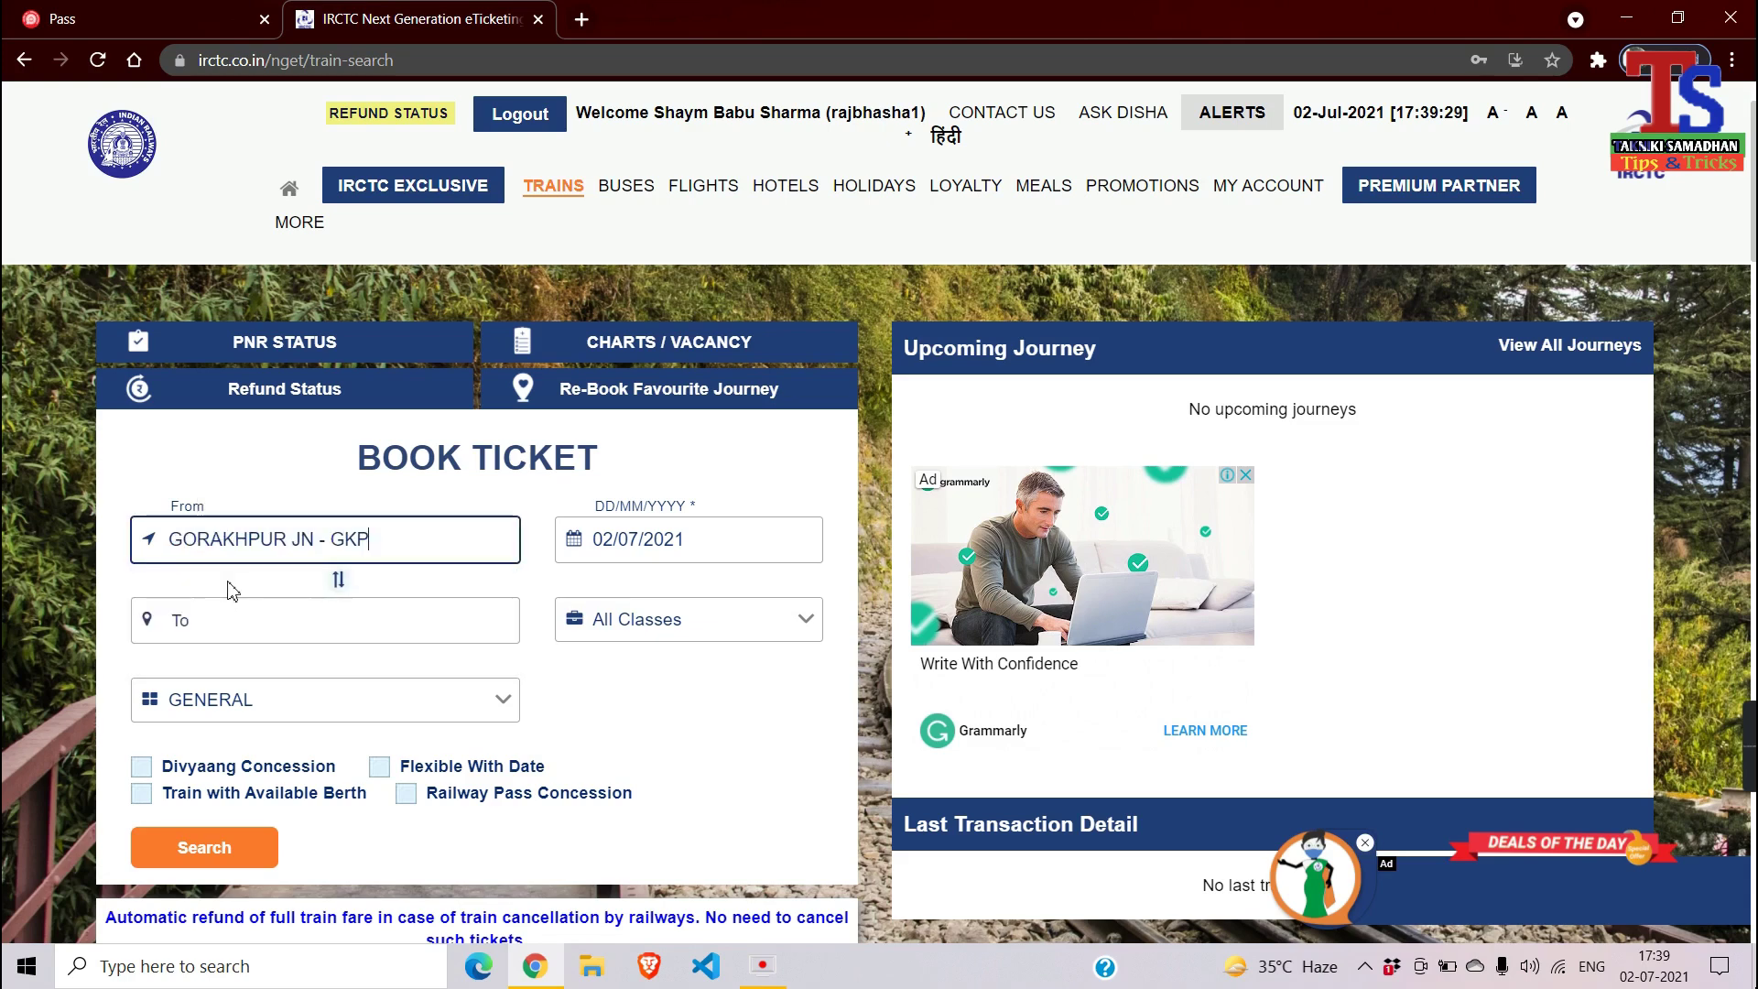
click(208, 630)
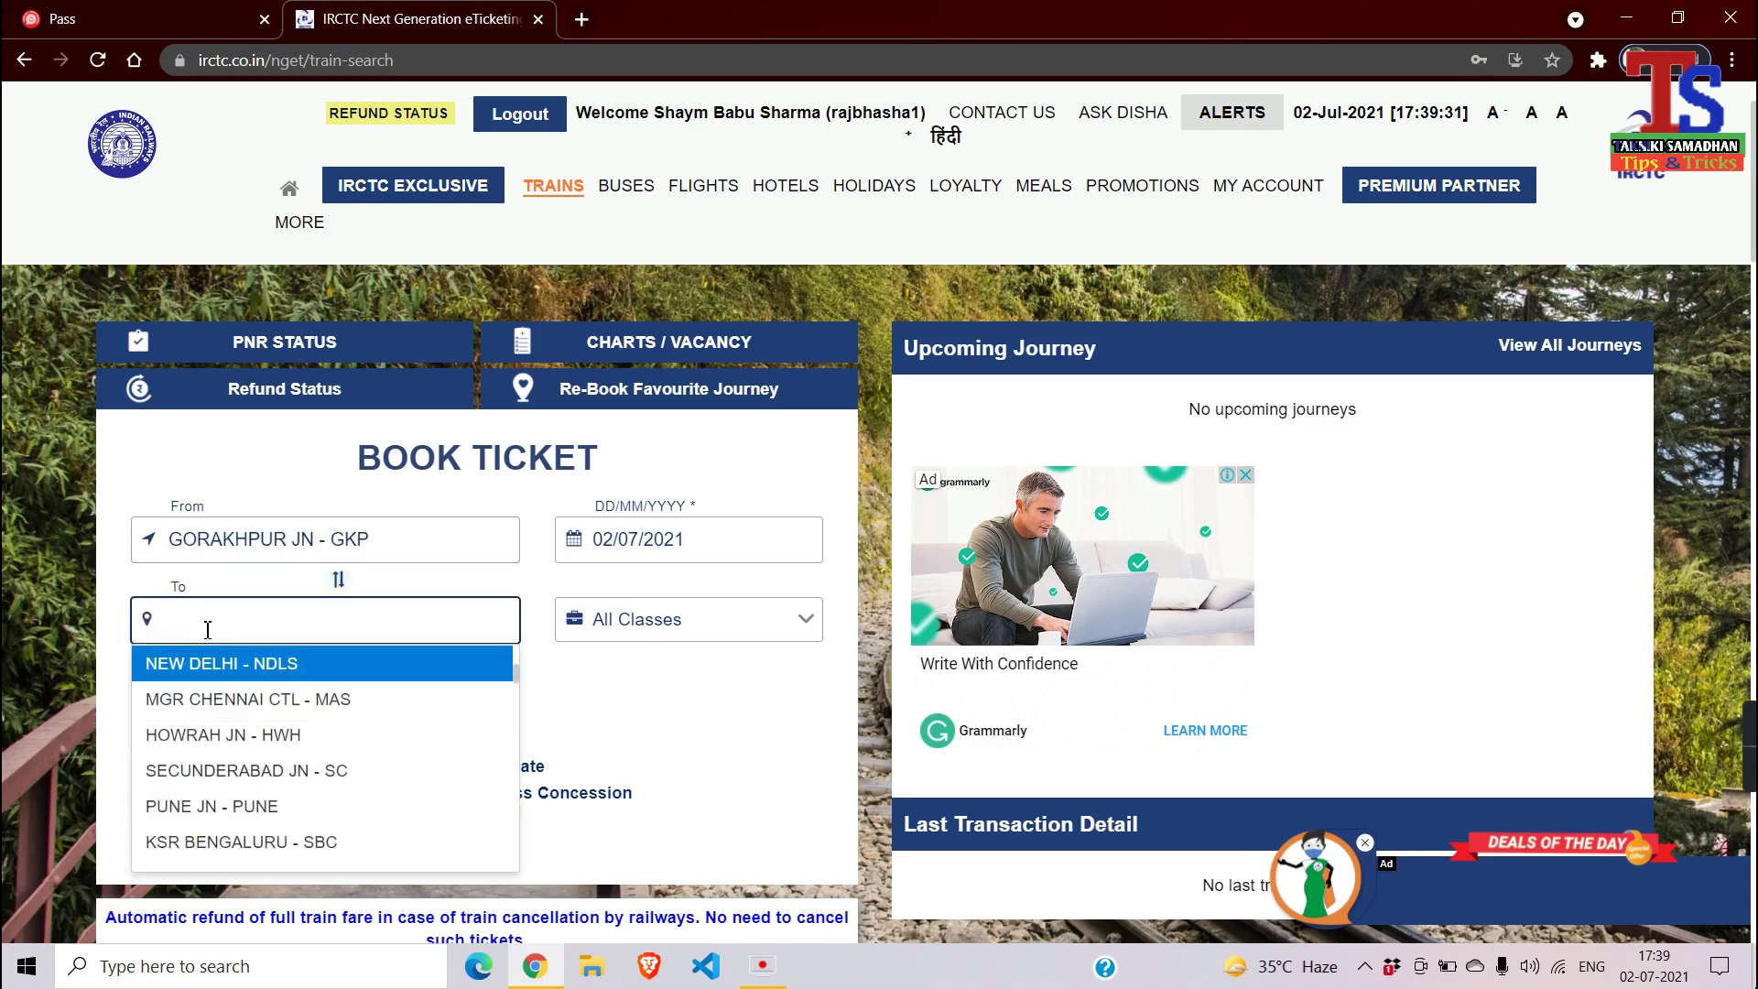
text(prayag)
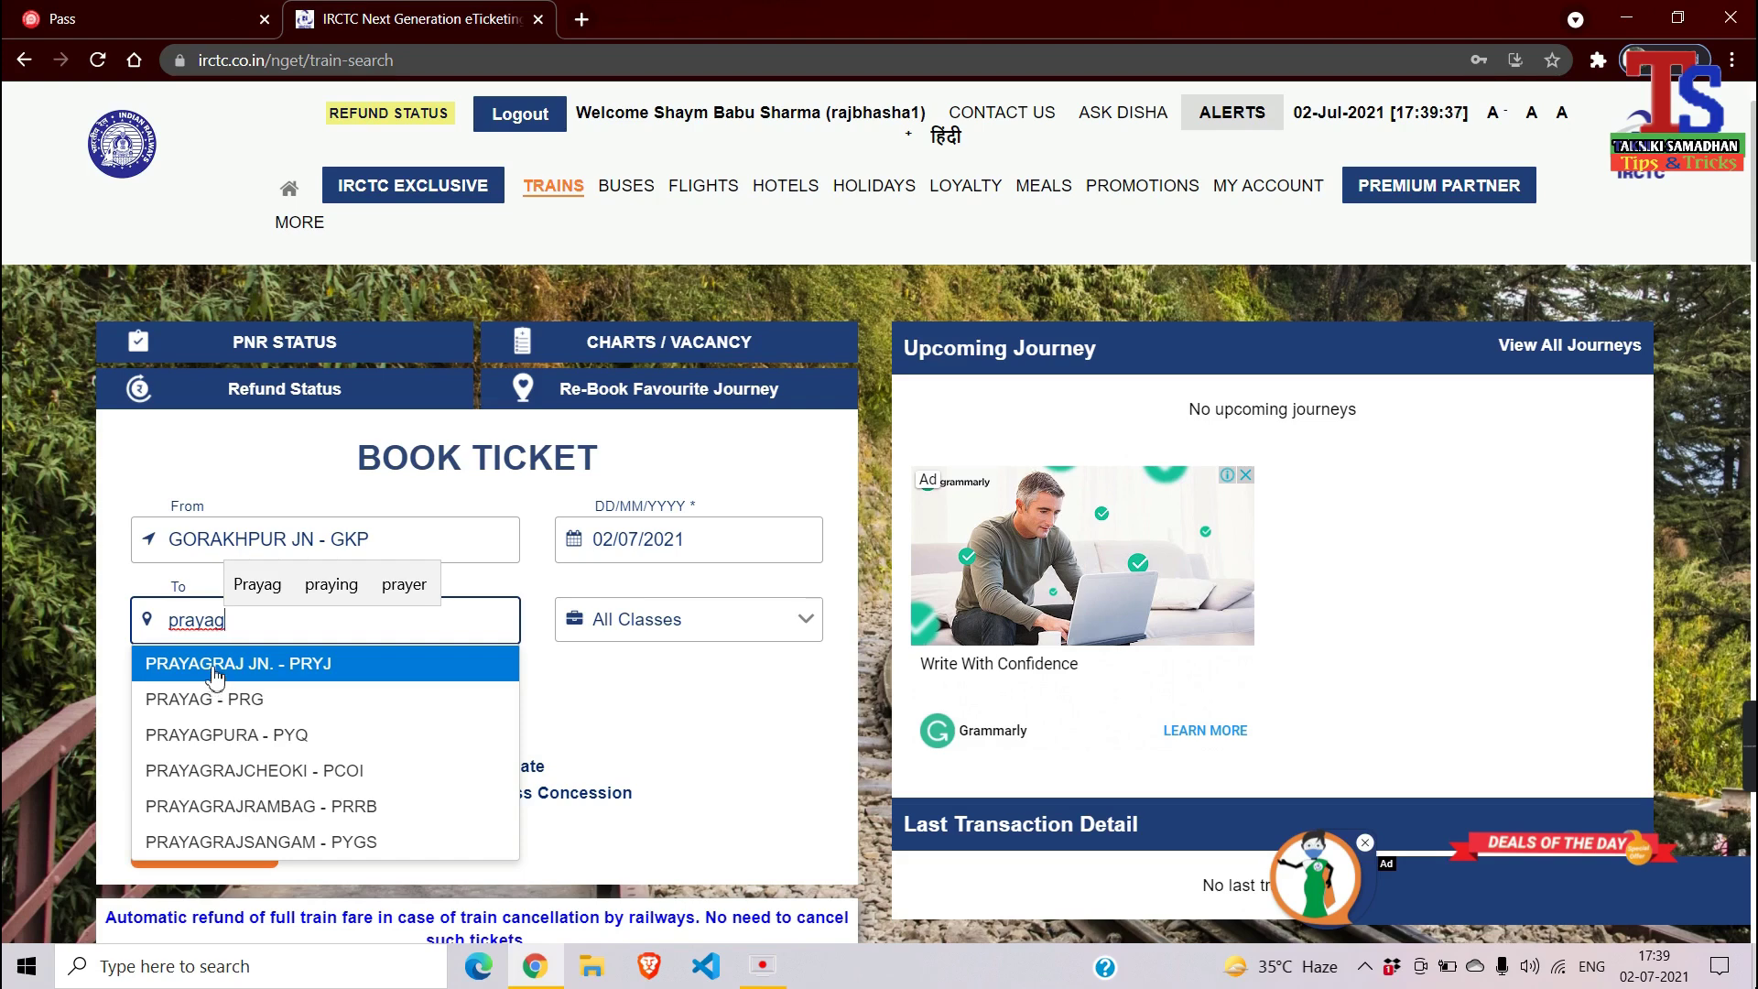
click(212, 669)
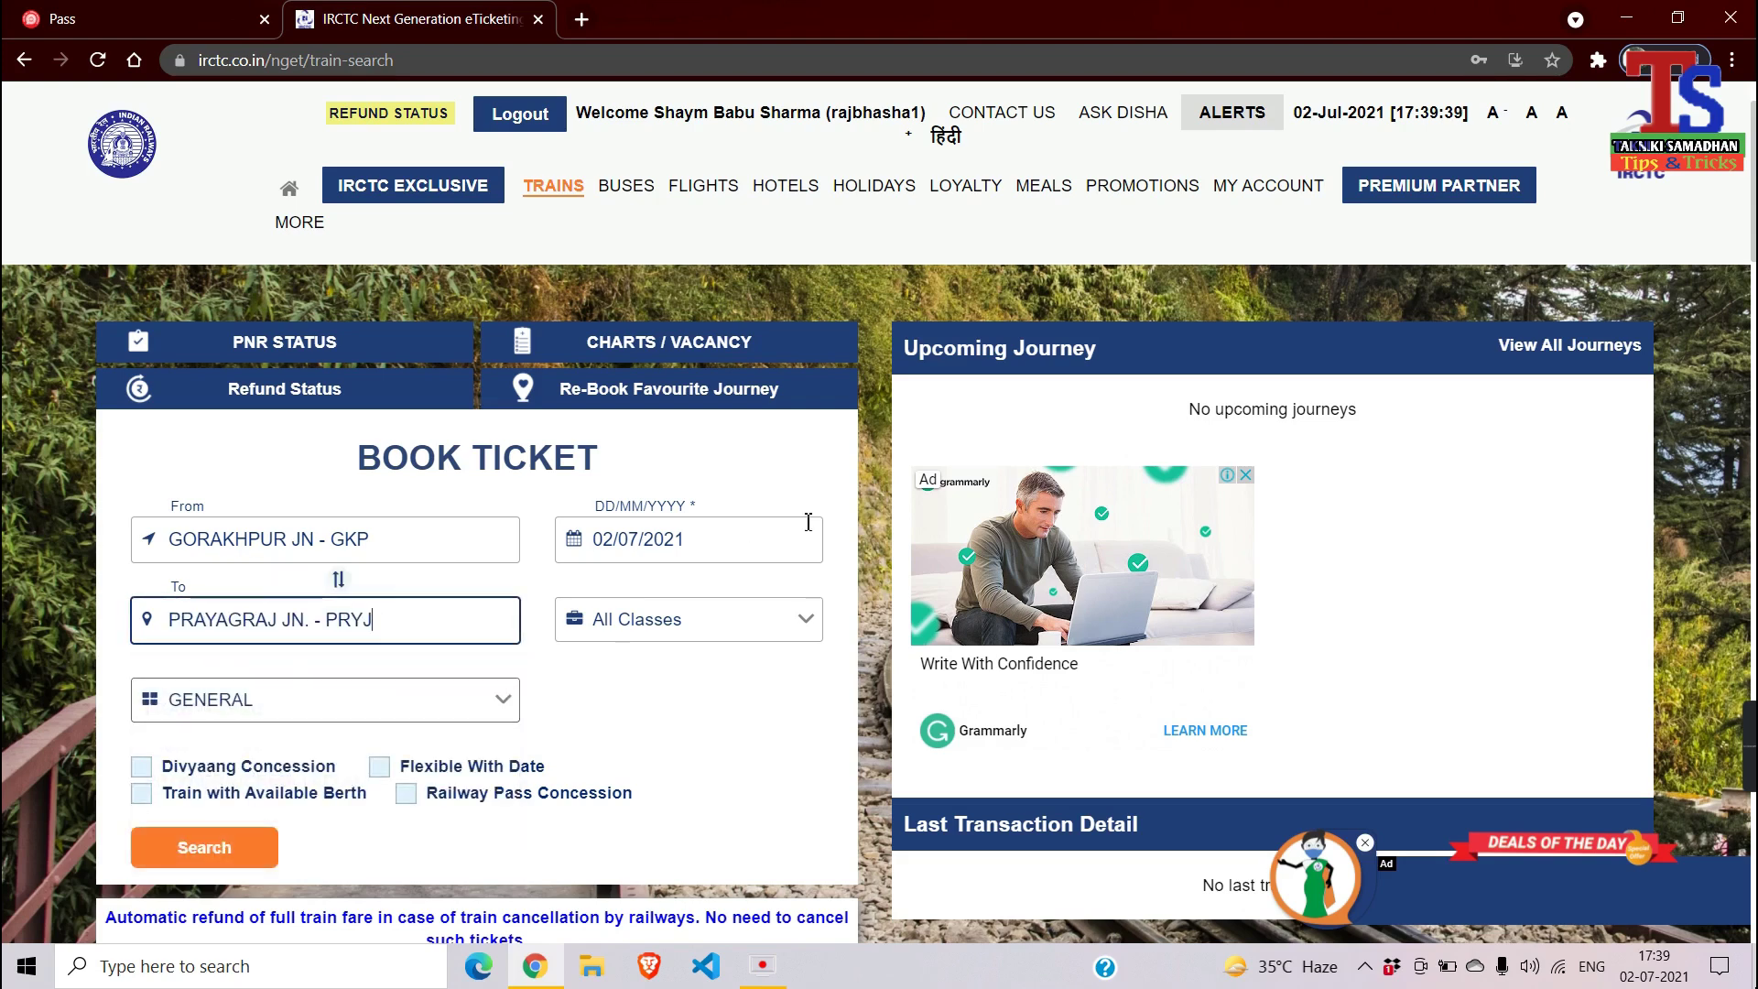
- Set journey date 9 July 2021, Sleeper (SL) class, and confirm Railway Pass Concession
click(706, 535)
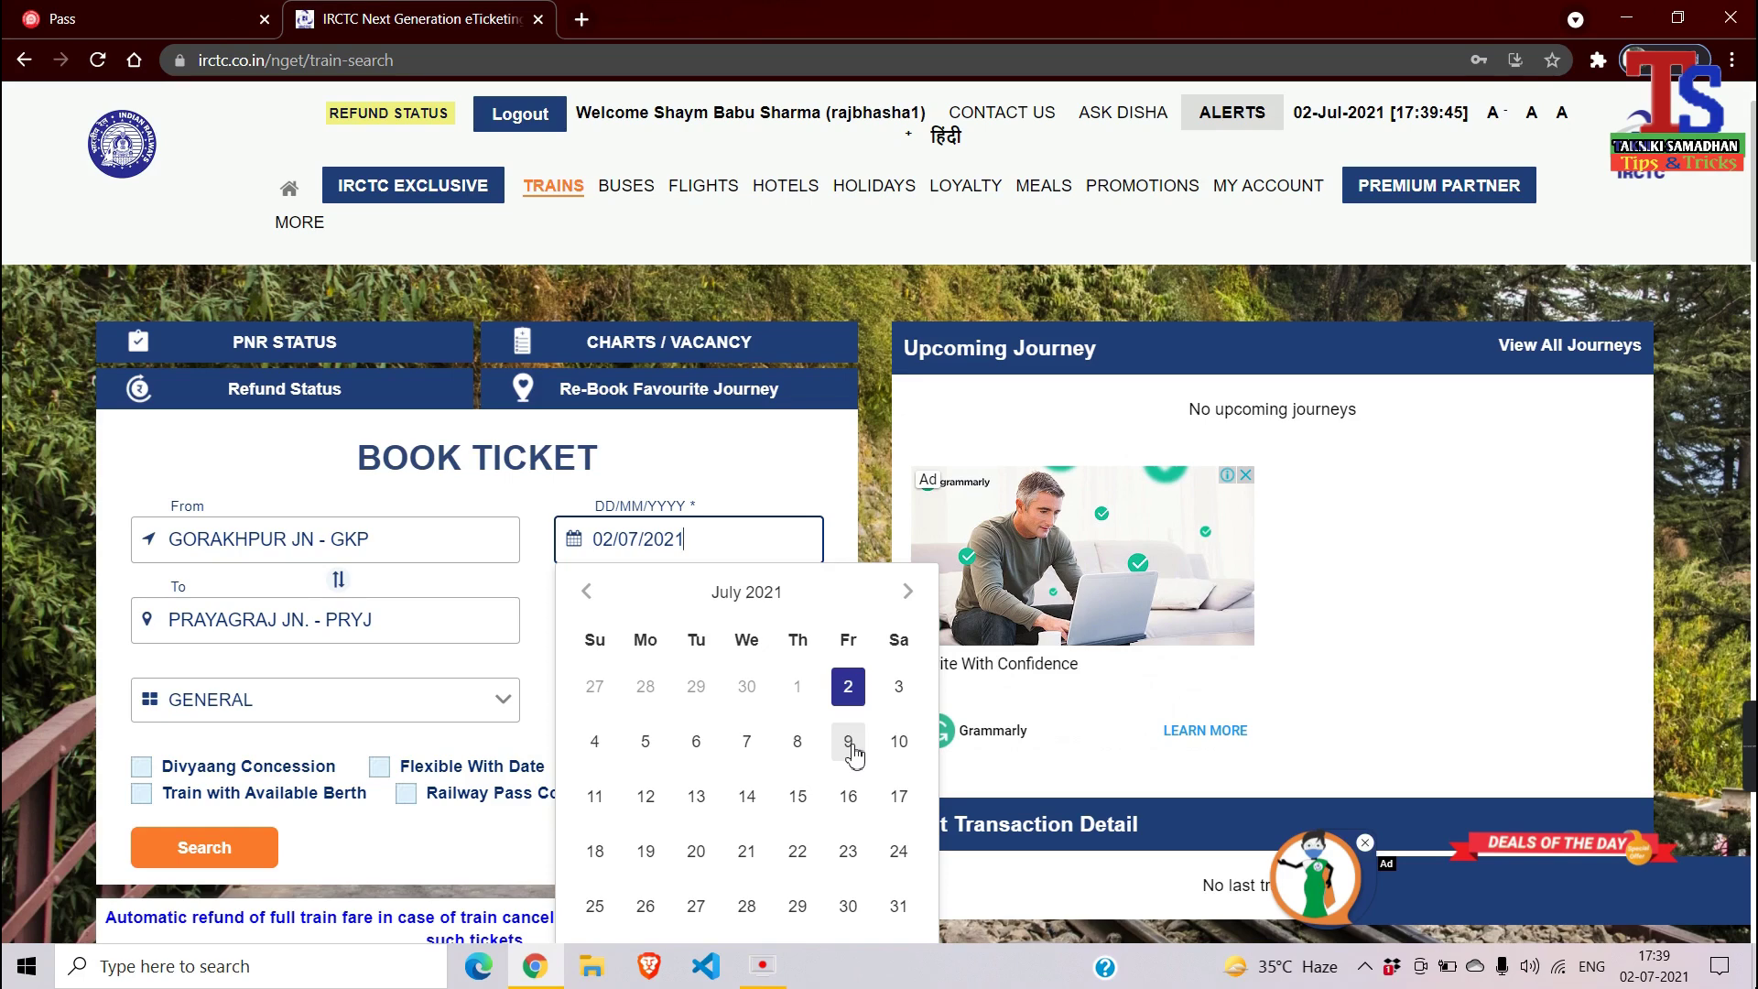
click(848, 743)
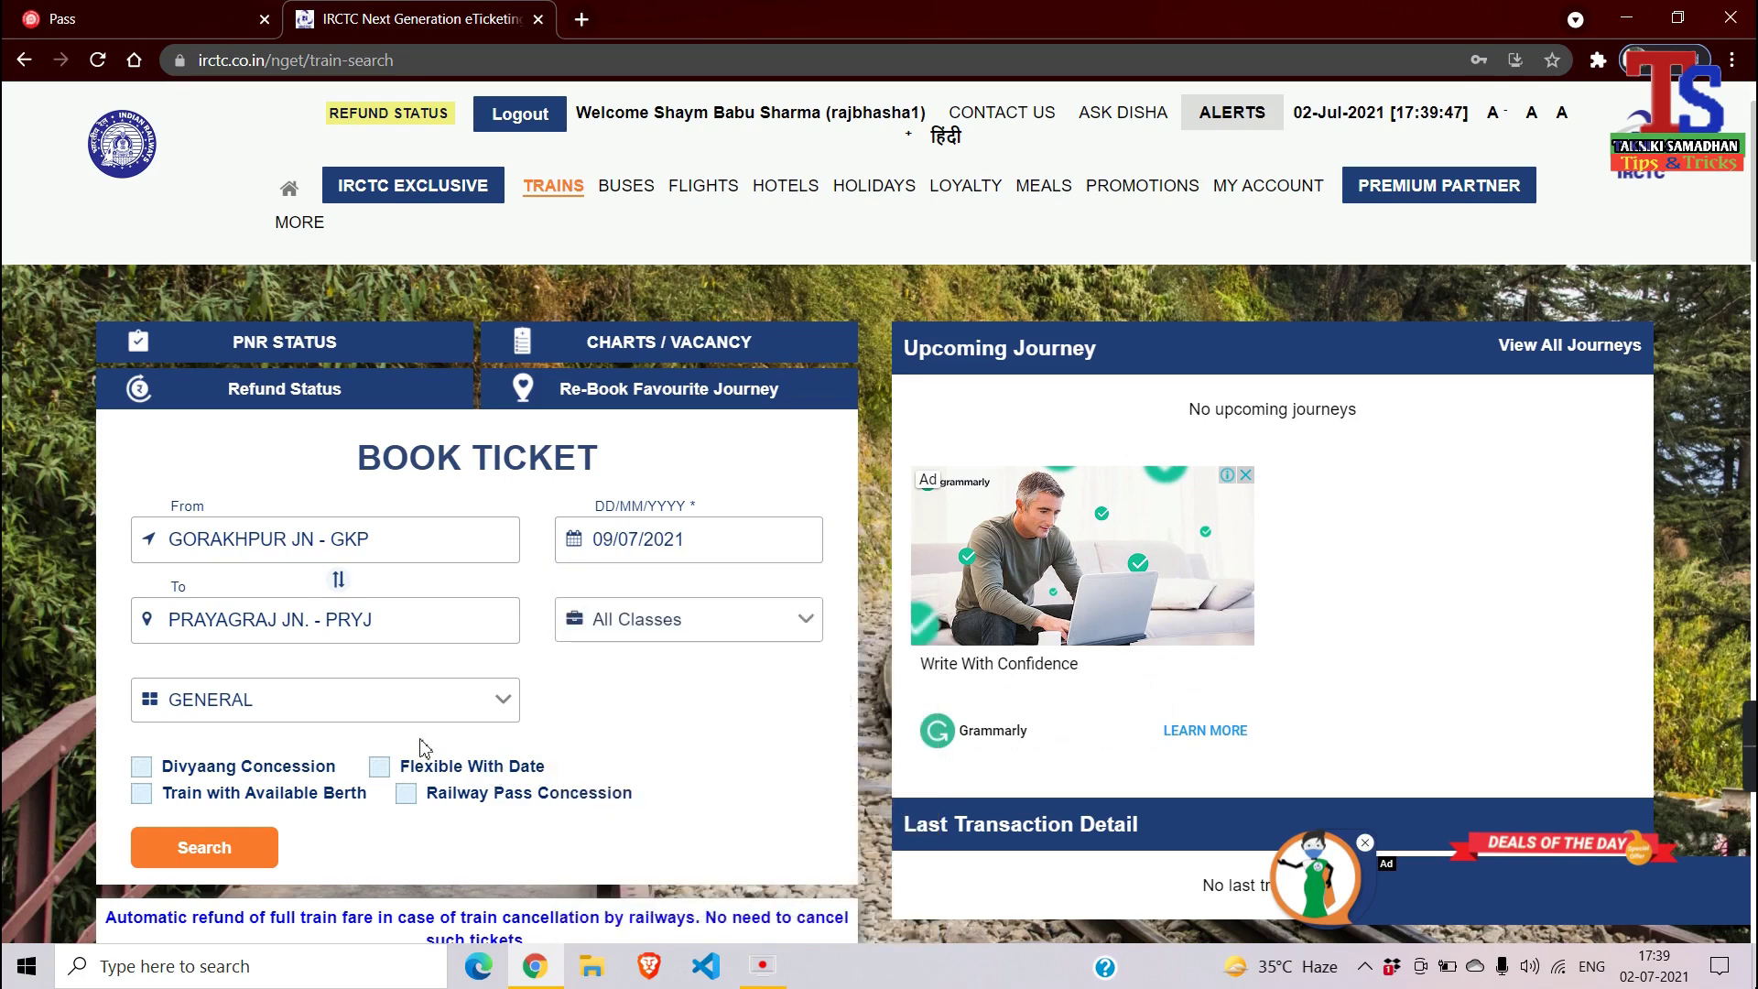
click(685, 631)
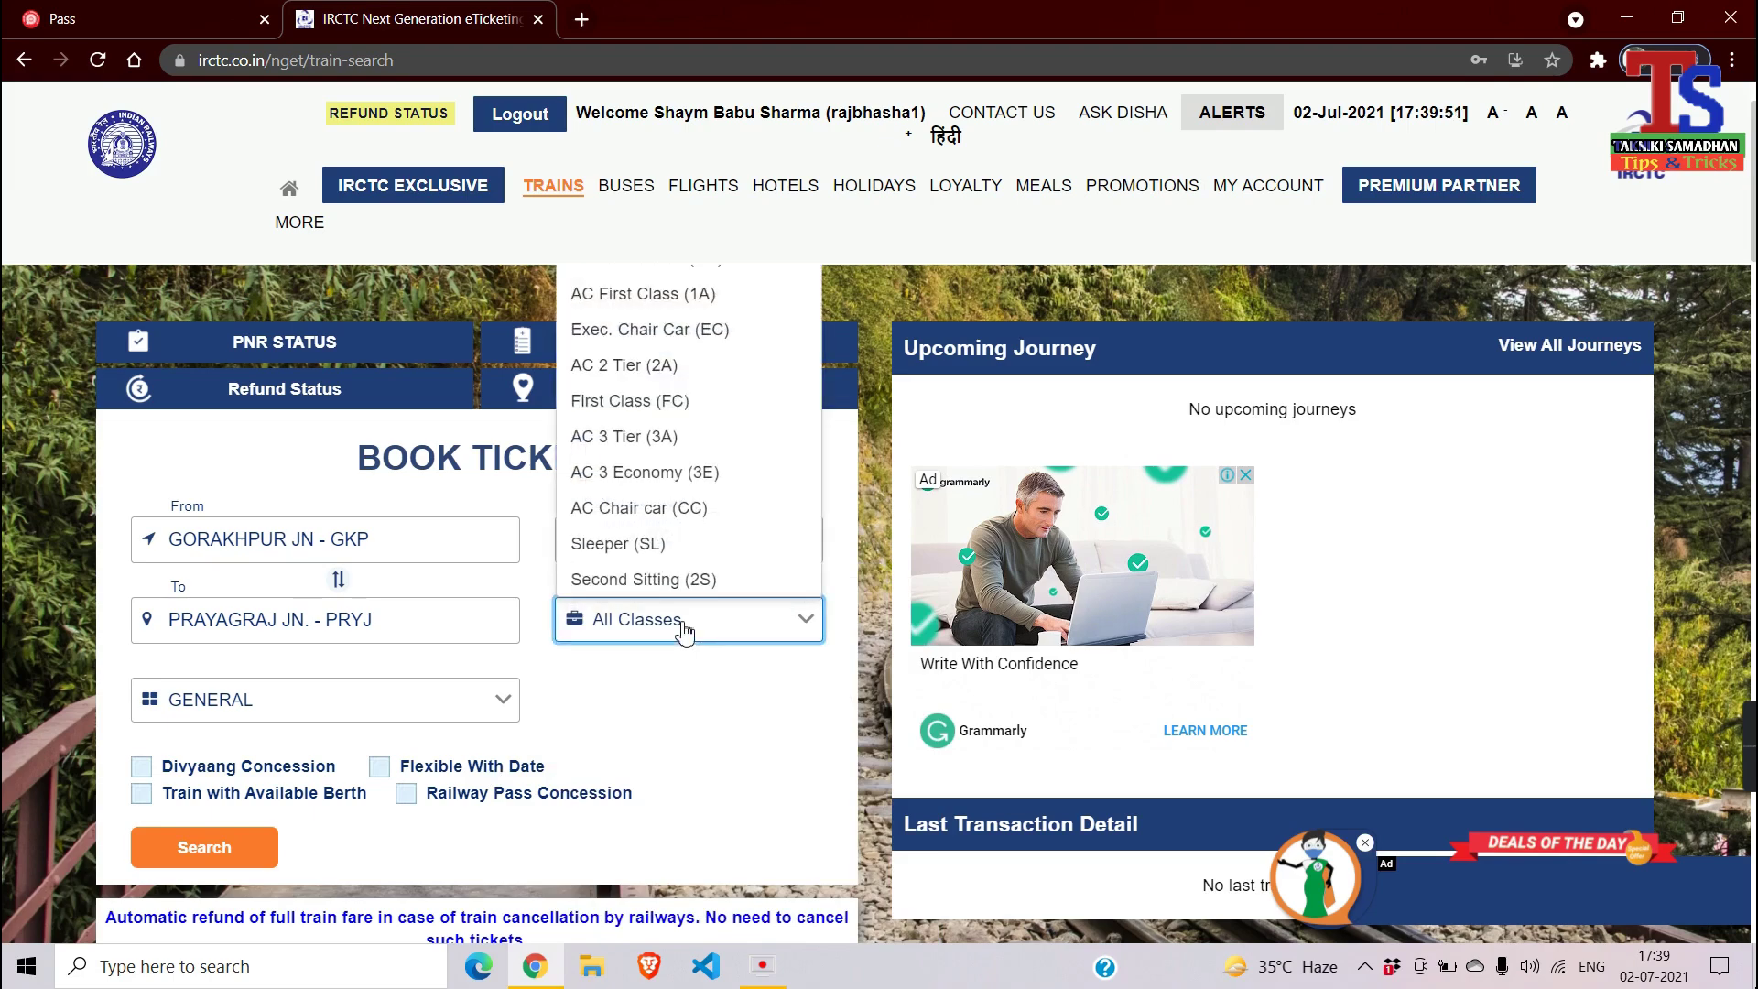
click(607, 548)
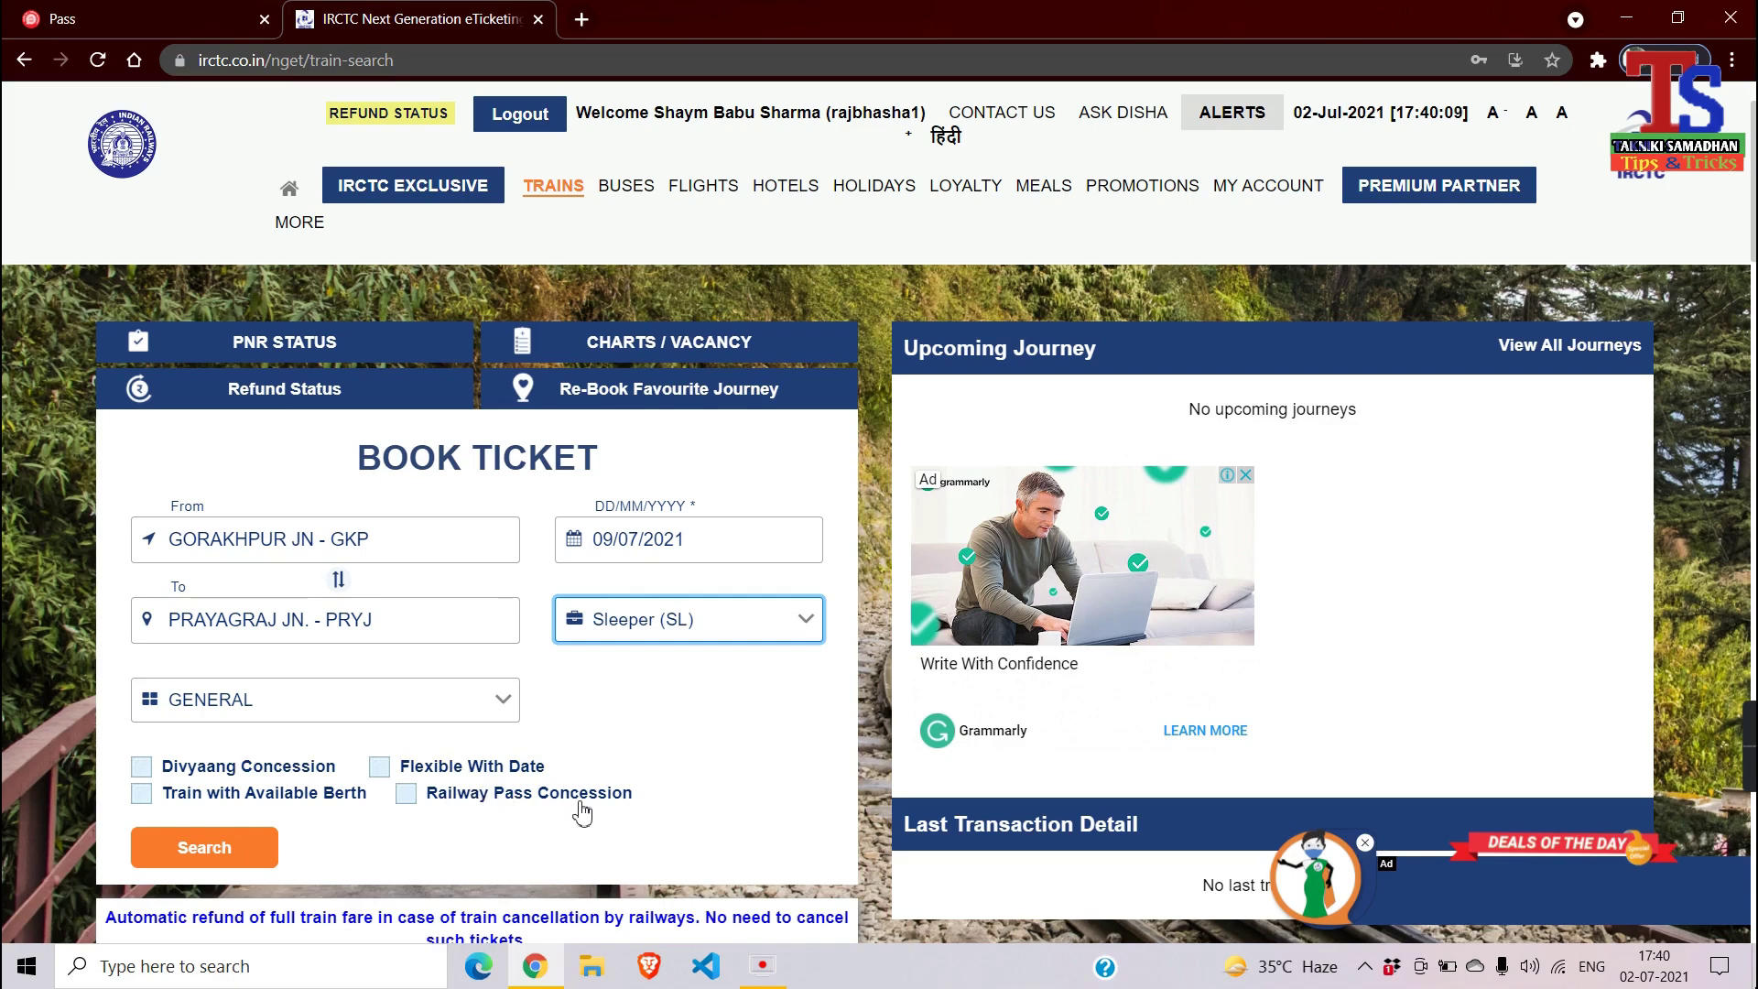
click(406, 794)
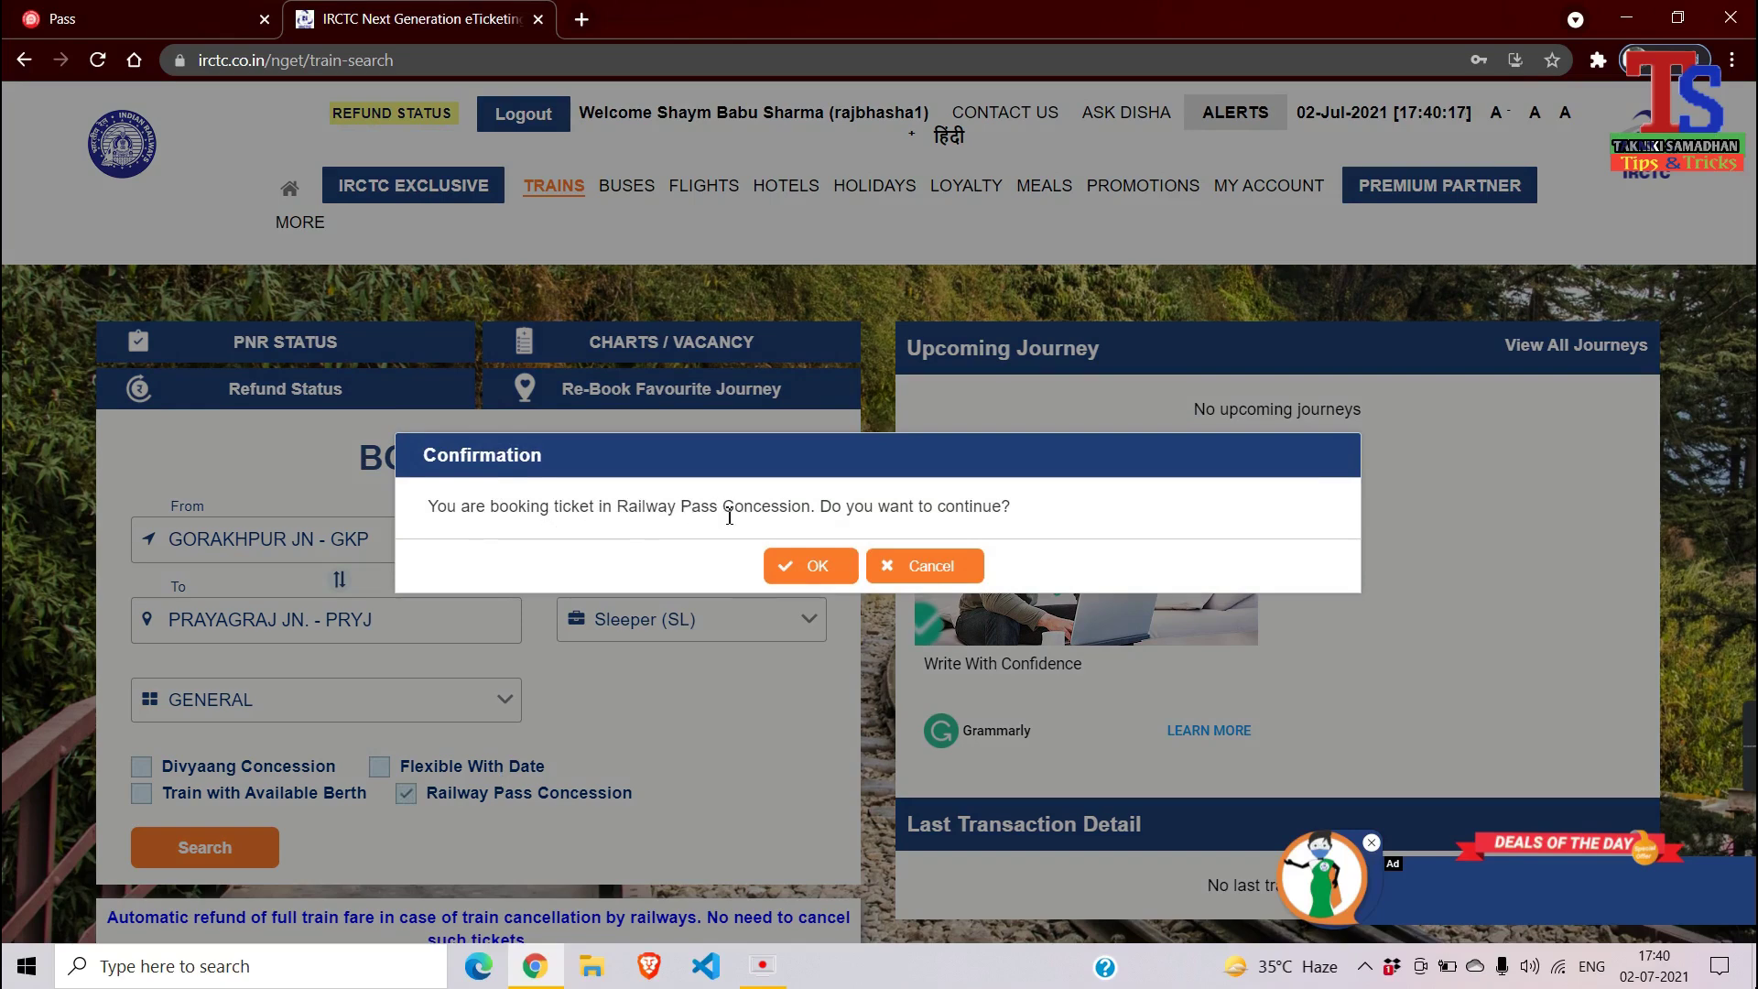
click(815, 566)
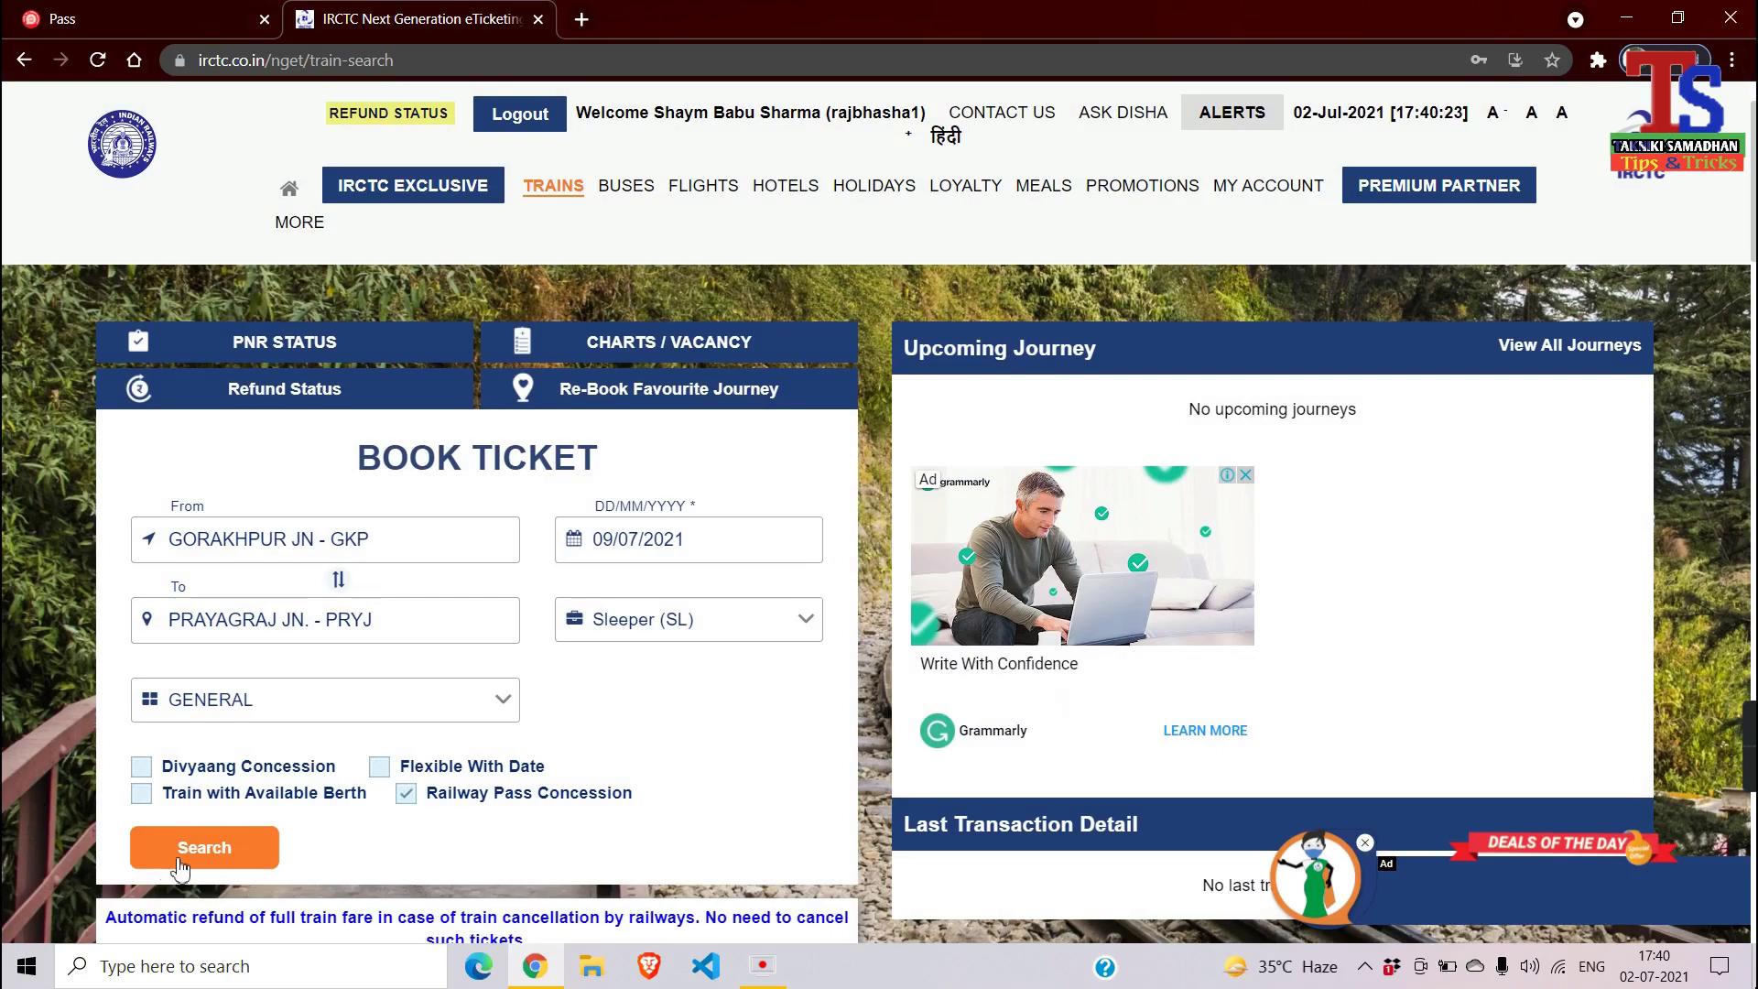
- Search trains and pick Sleeper (SL) on GKP ADI SPL (09490), ₹235, AVAILABLE-0039
click(205, 850)
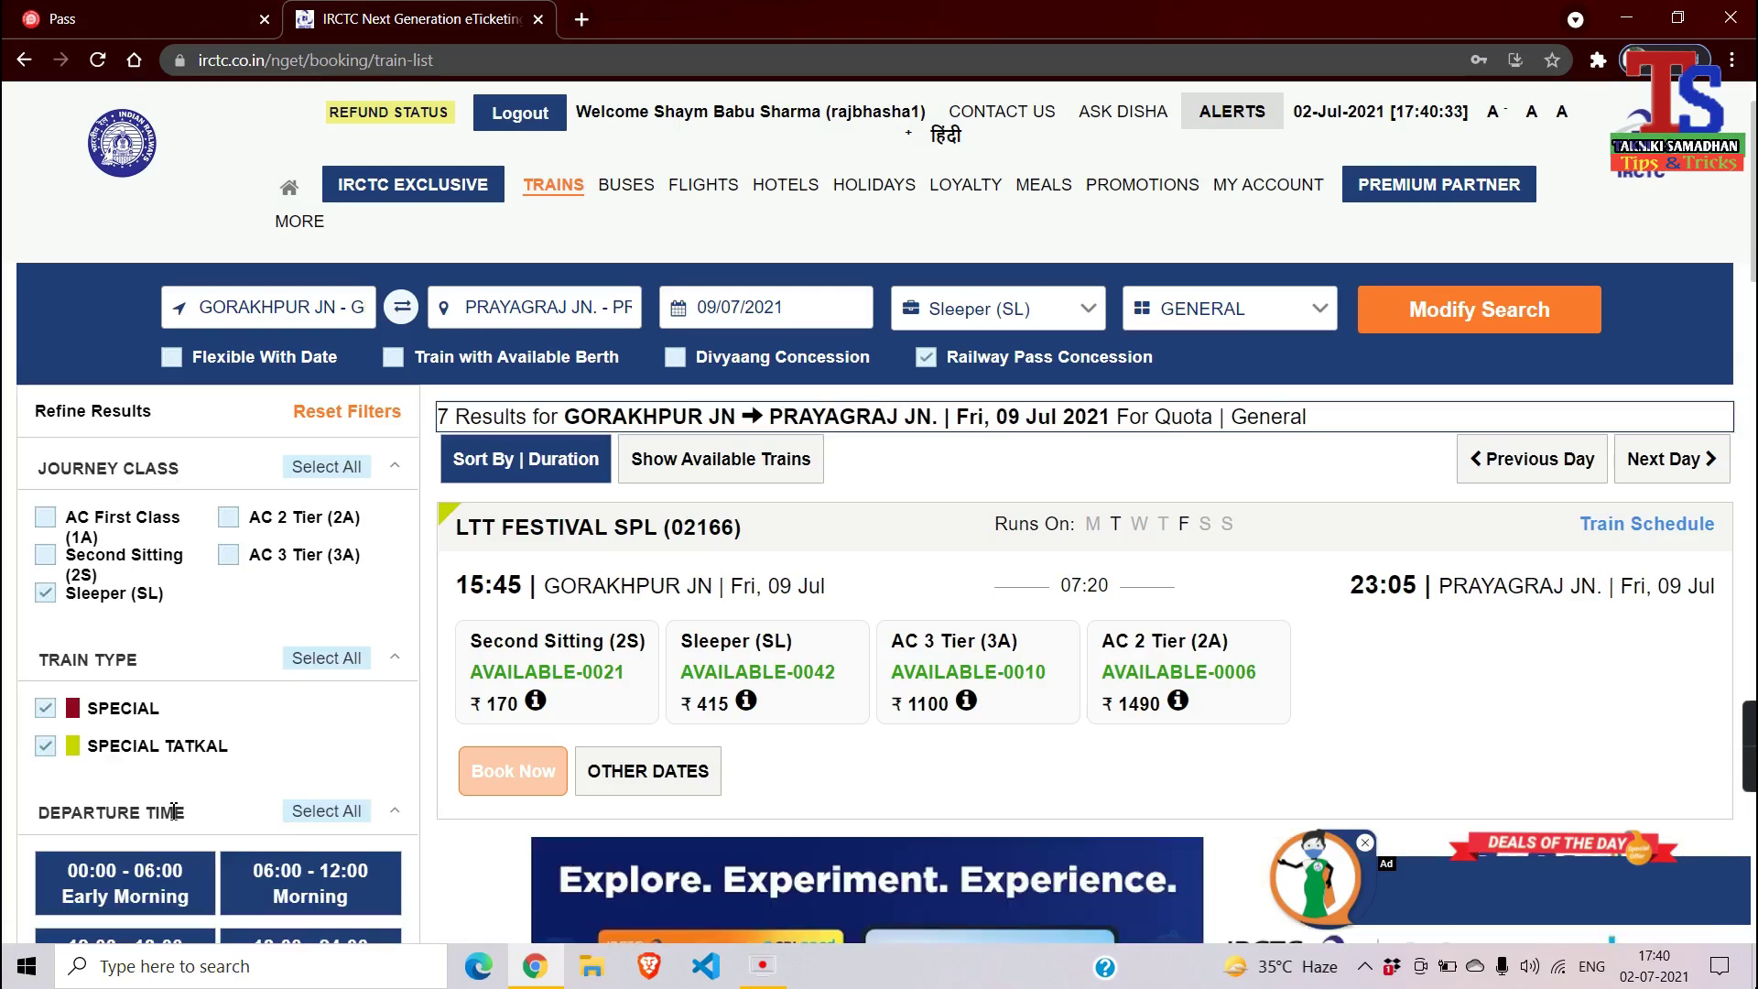
scroll(1345, 657, down, 1)
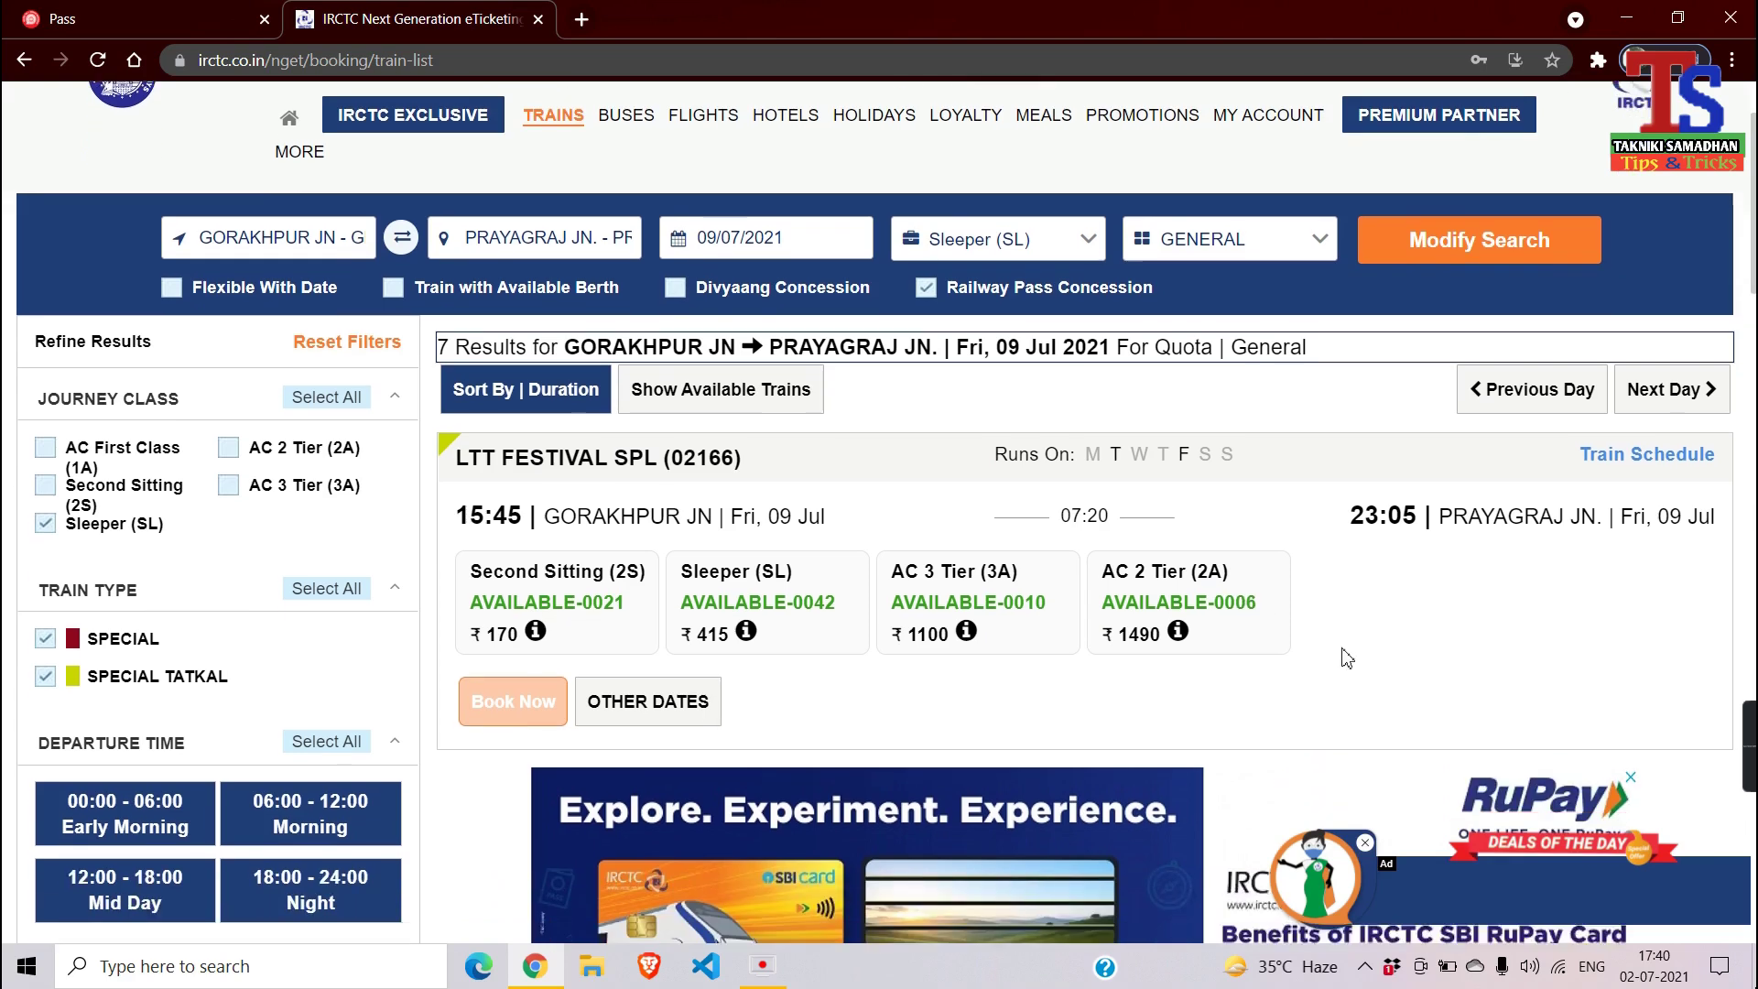
scroll(1345, 657, down, 1)
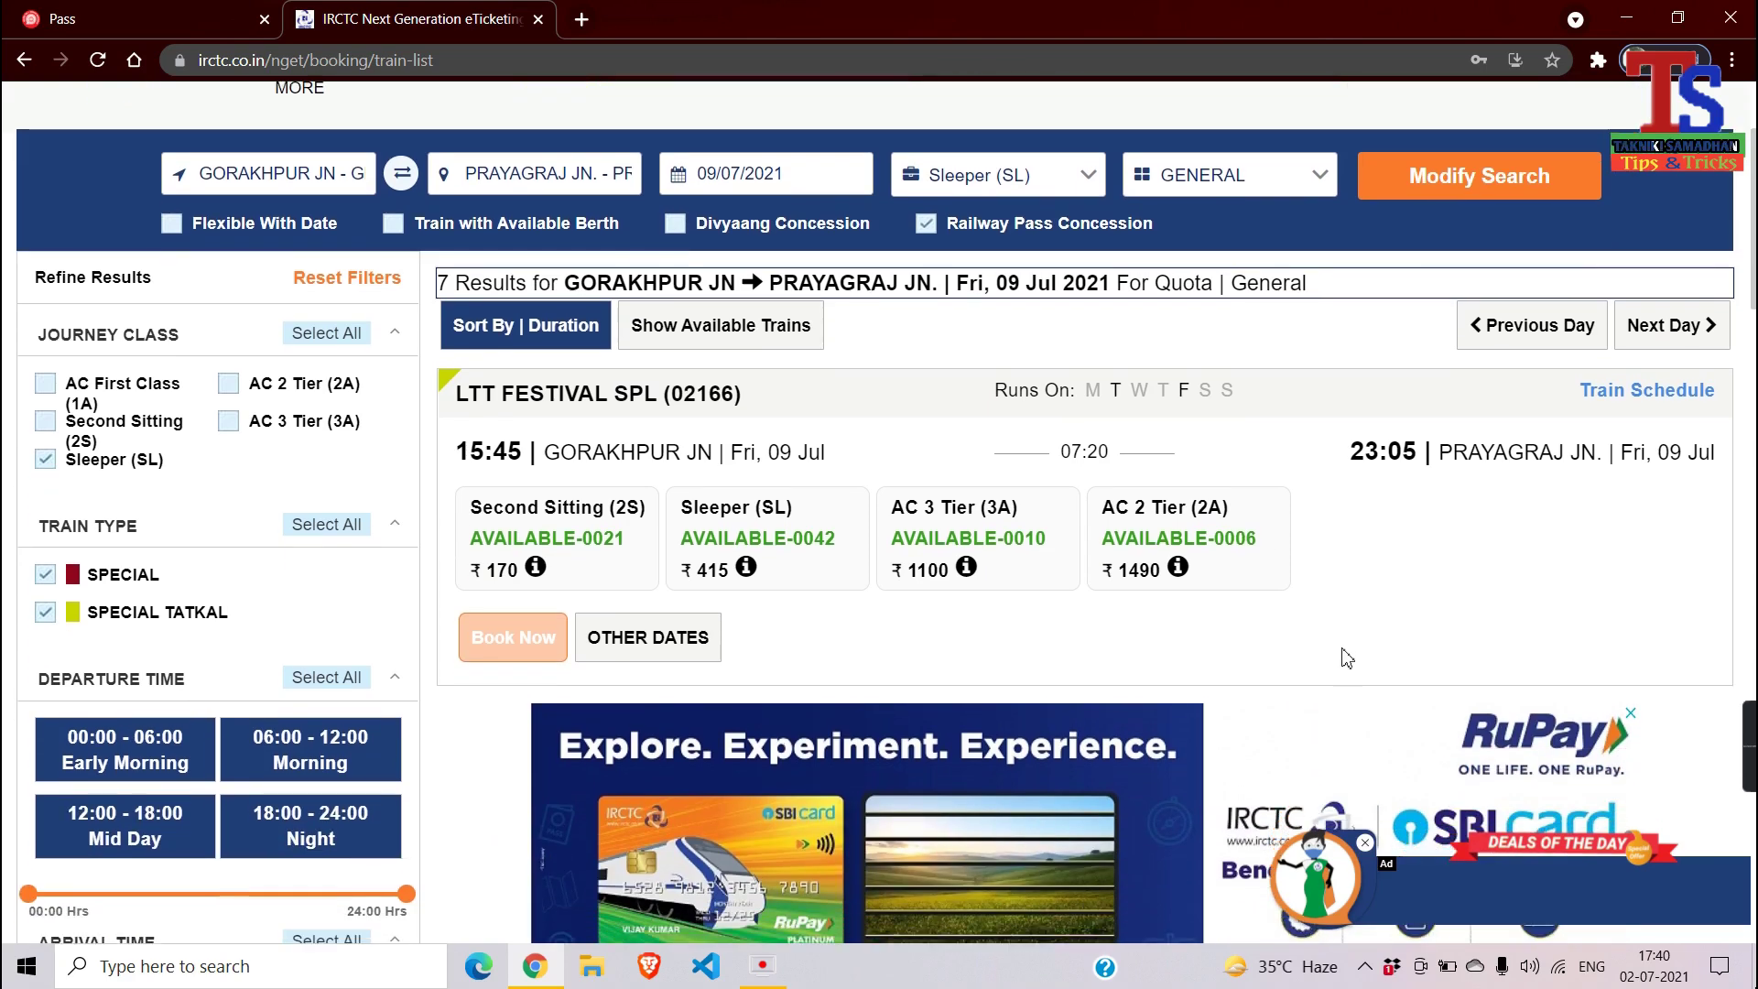
scroll(1345, 657, down, 1)
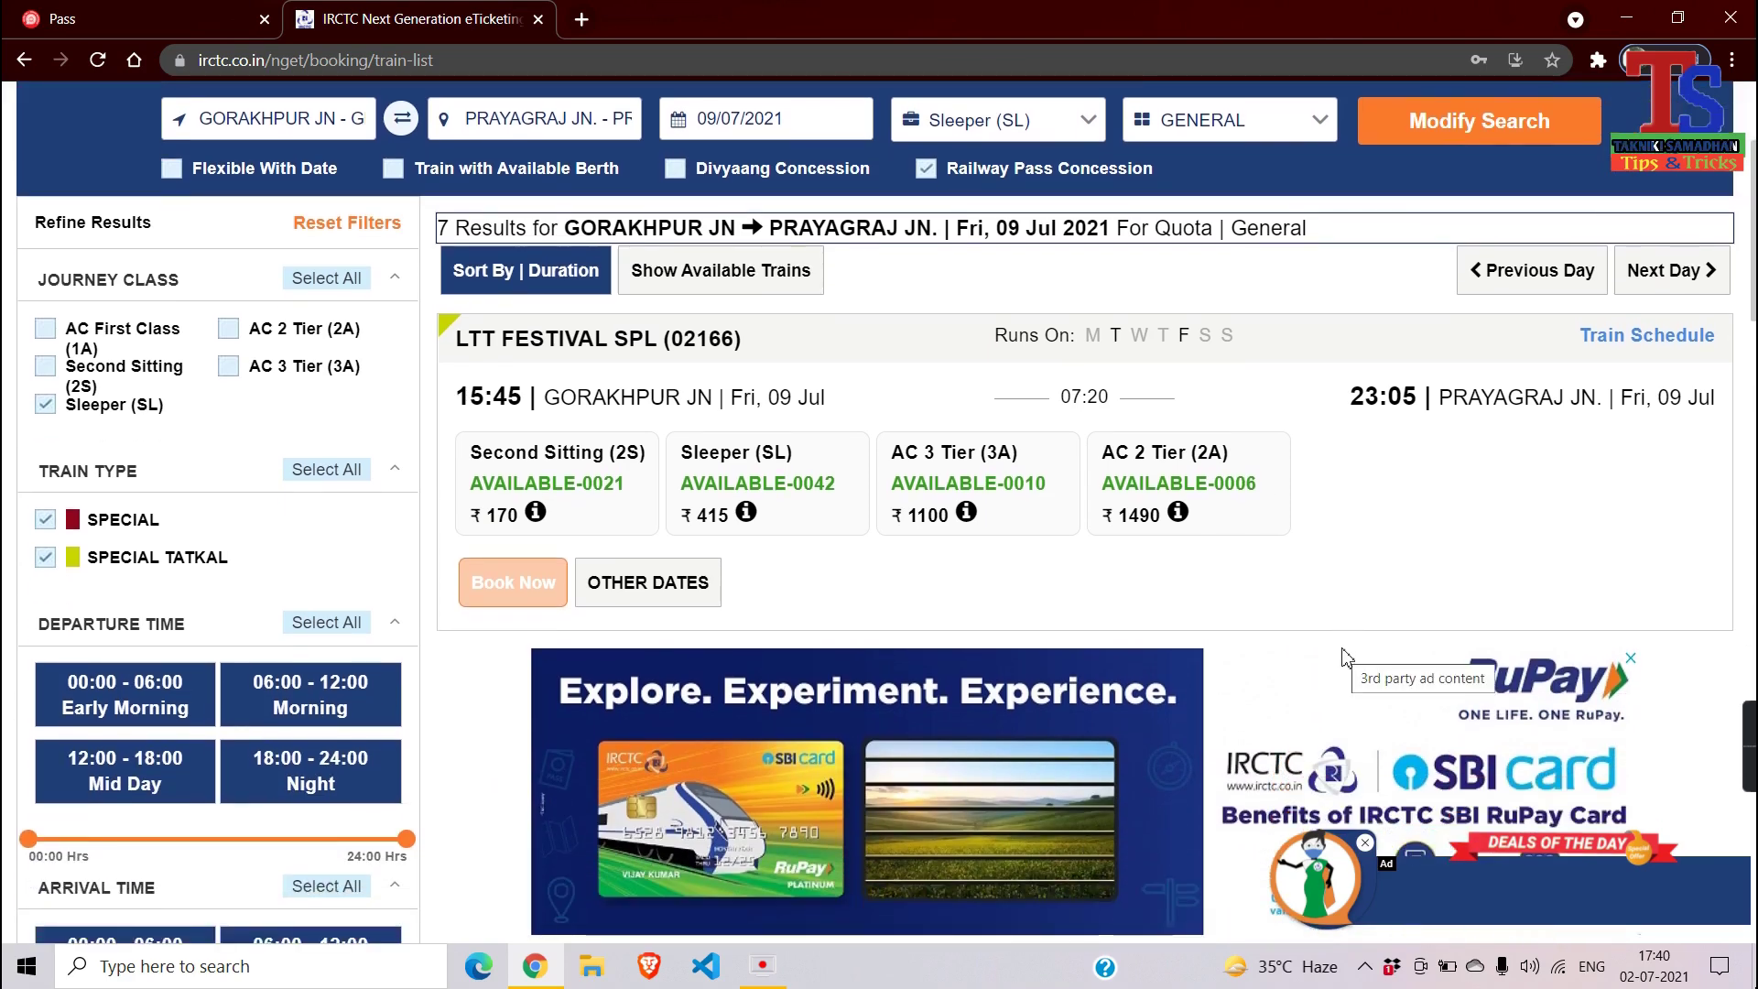
scroll(1346, 657, down, 4)
scroll(1345, 658, down, 1)
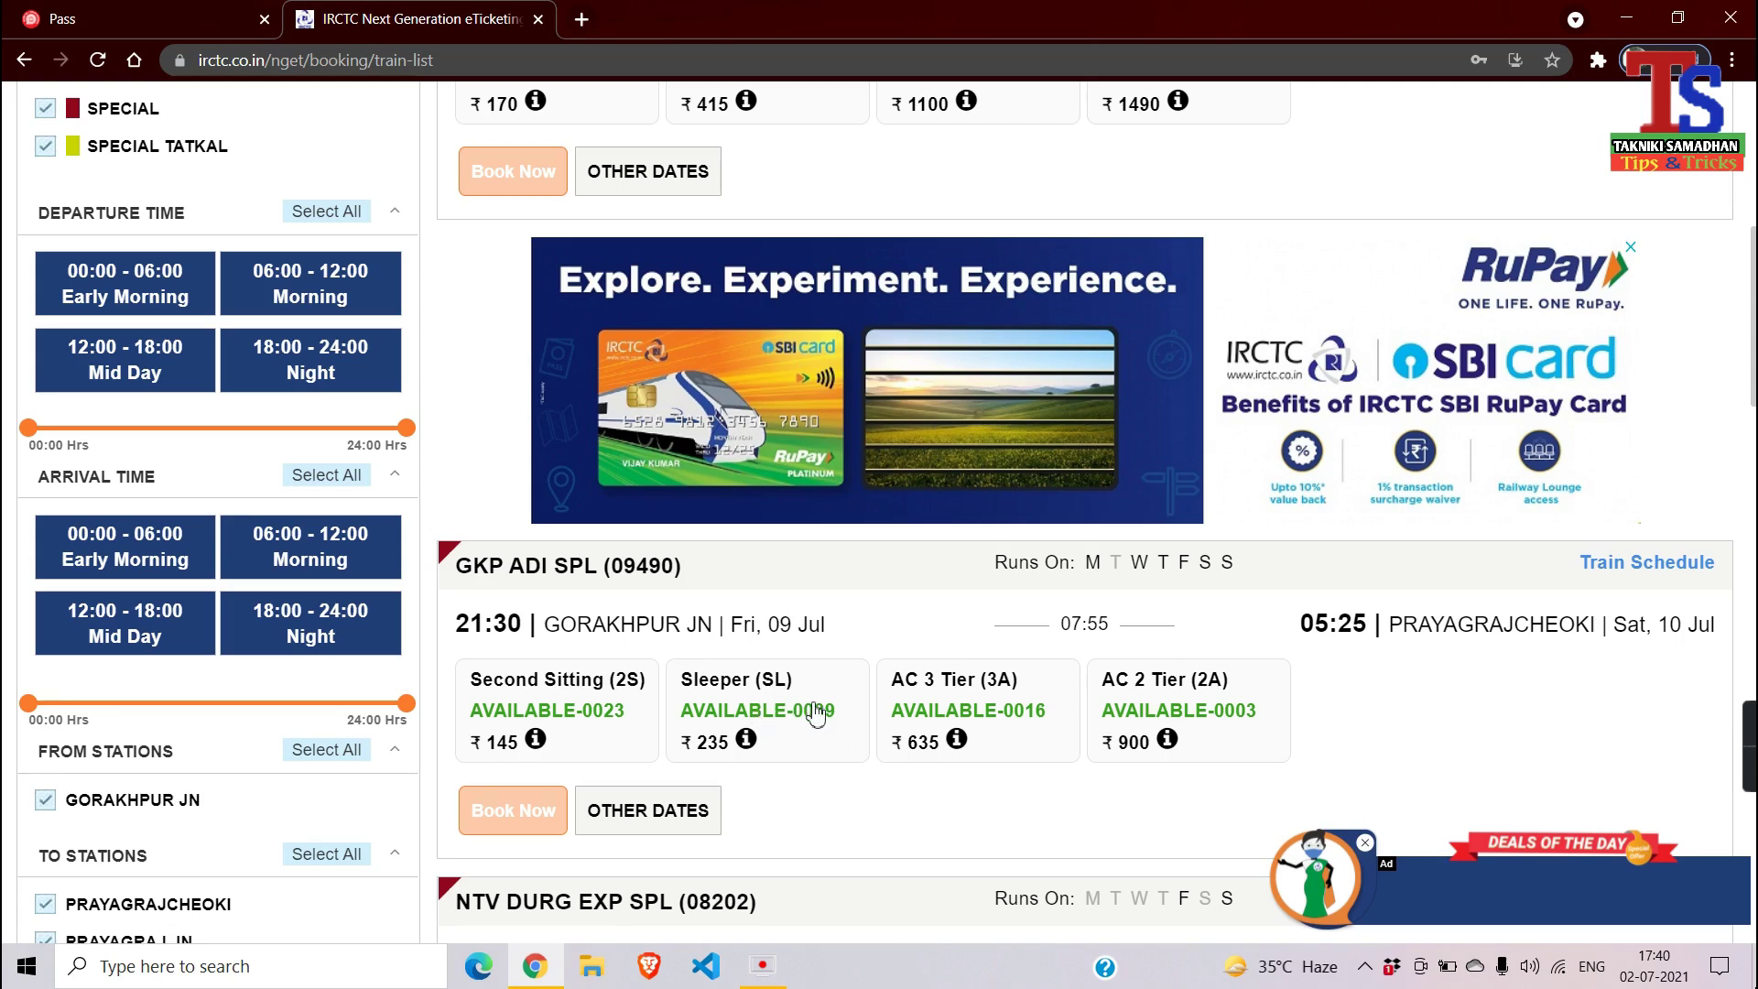
click(751, 710)
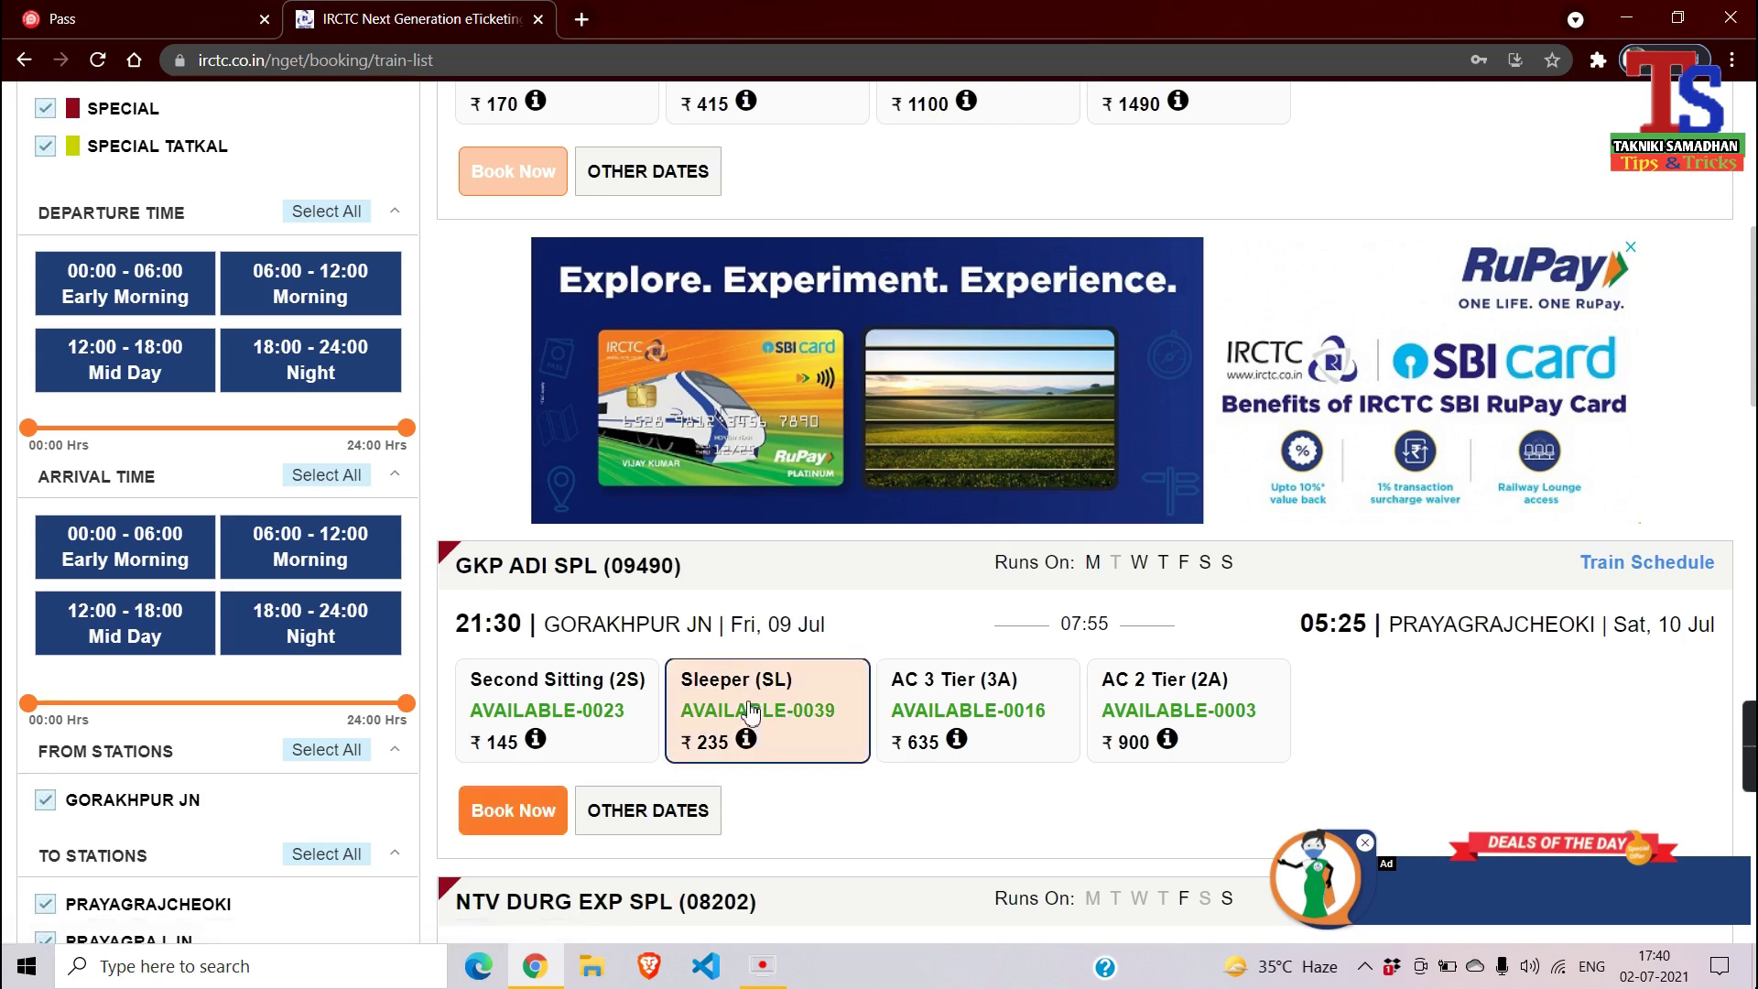
- Book the chosen class, accept the health advisory, and move down to Passenger Details
click(519, 813)
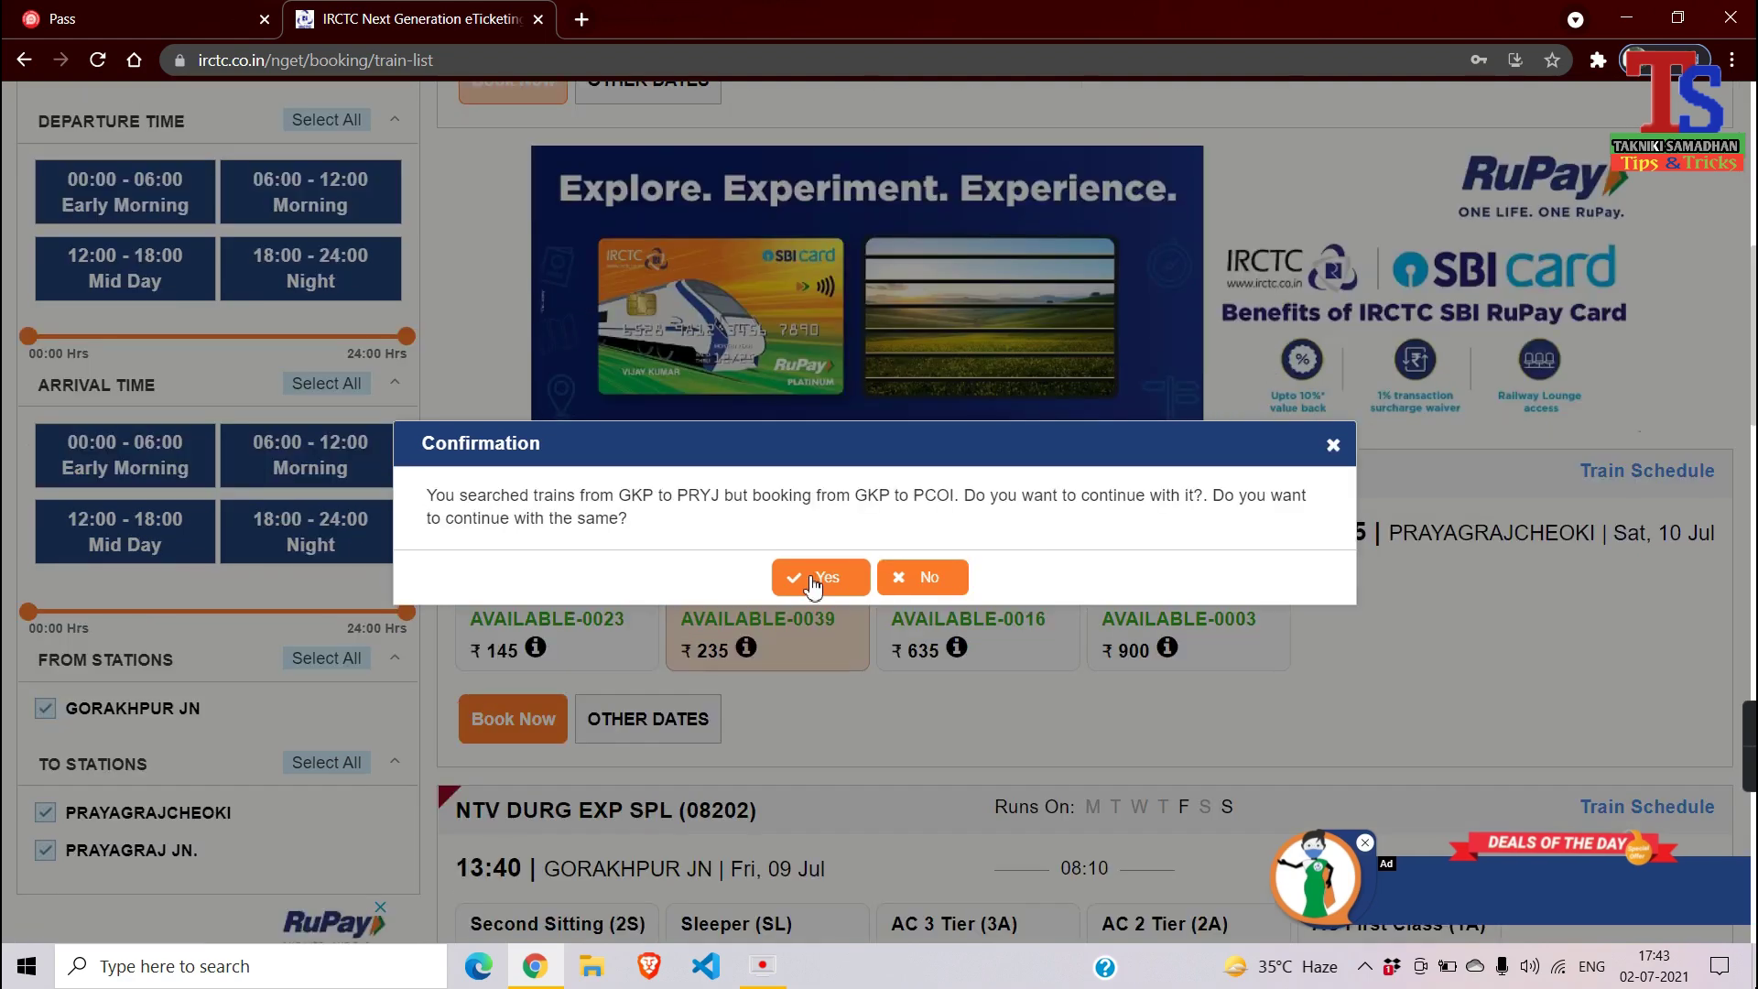
click(814, 581)
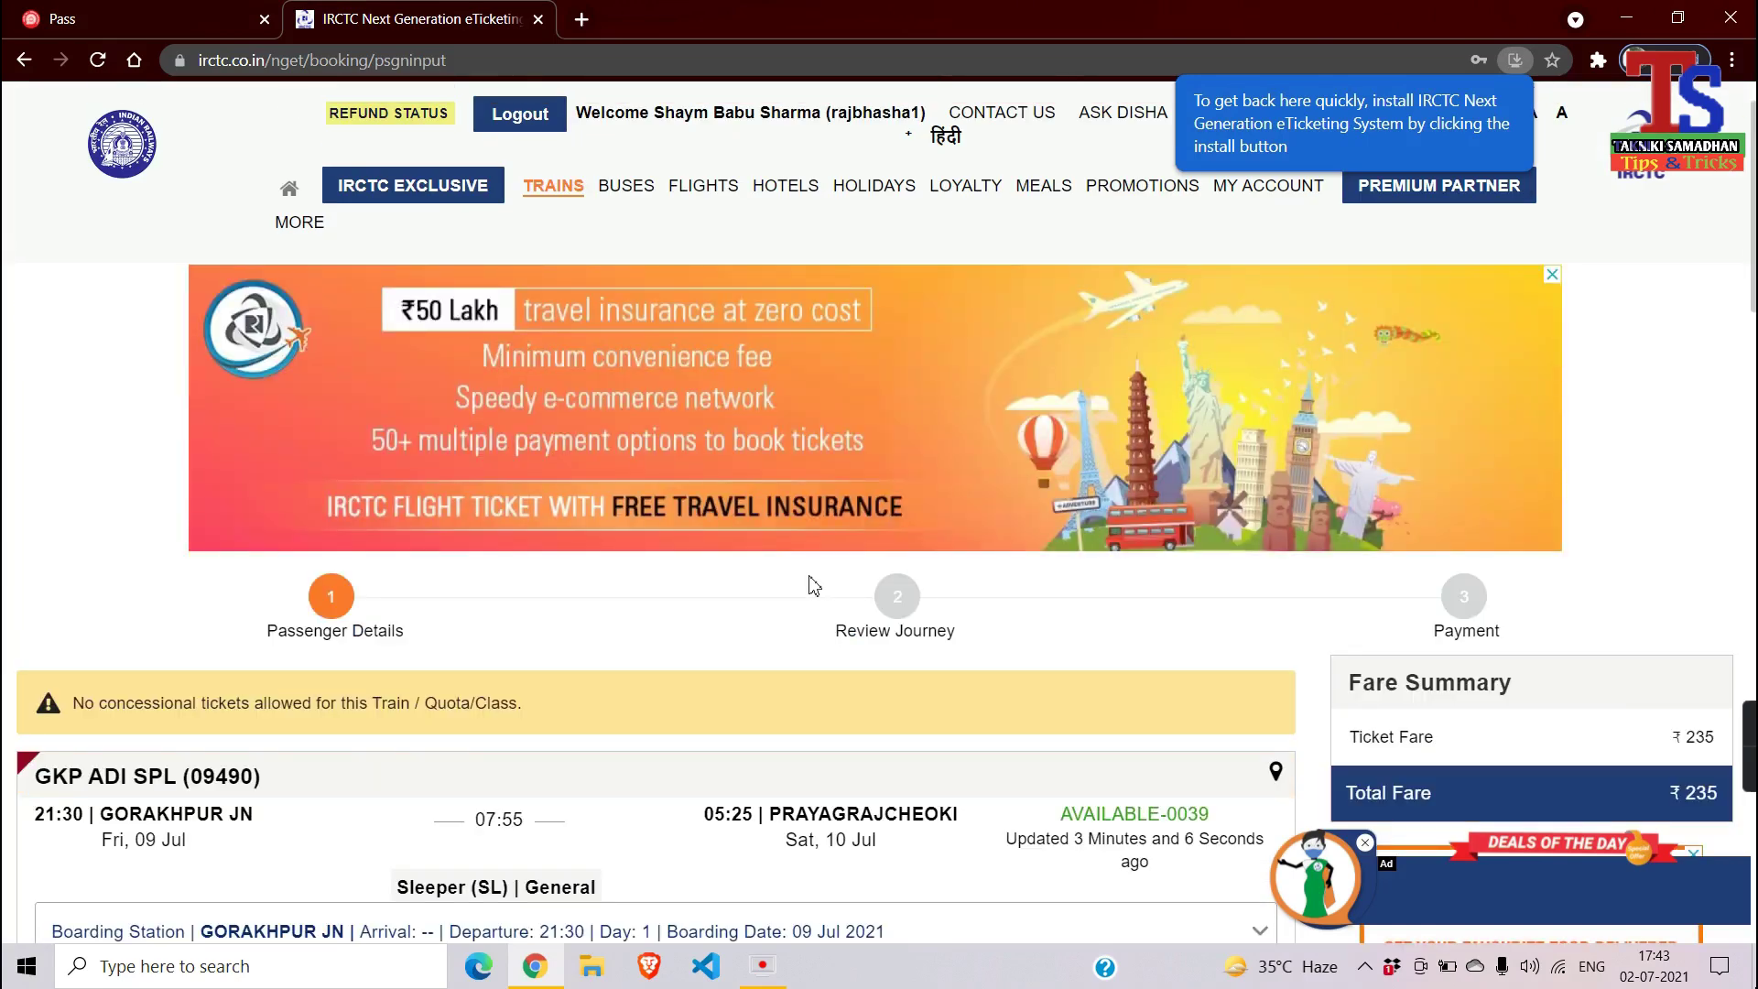
scroll(814, 586, down, 4)
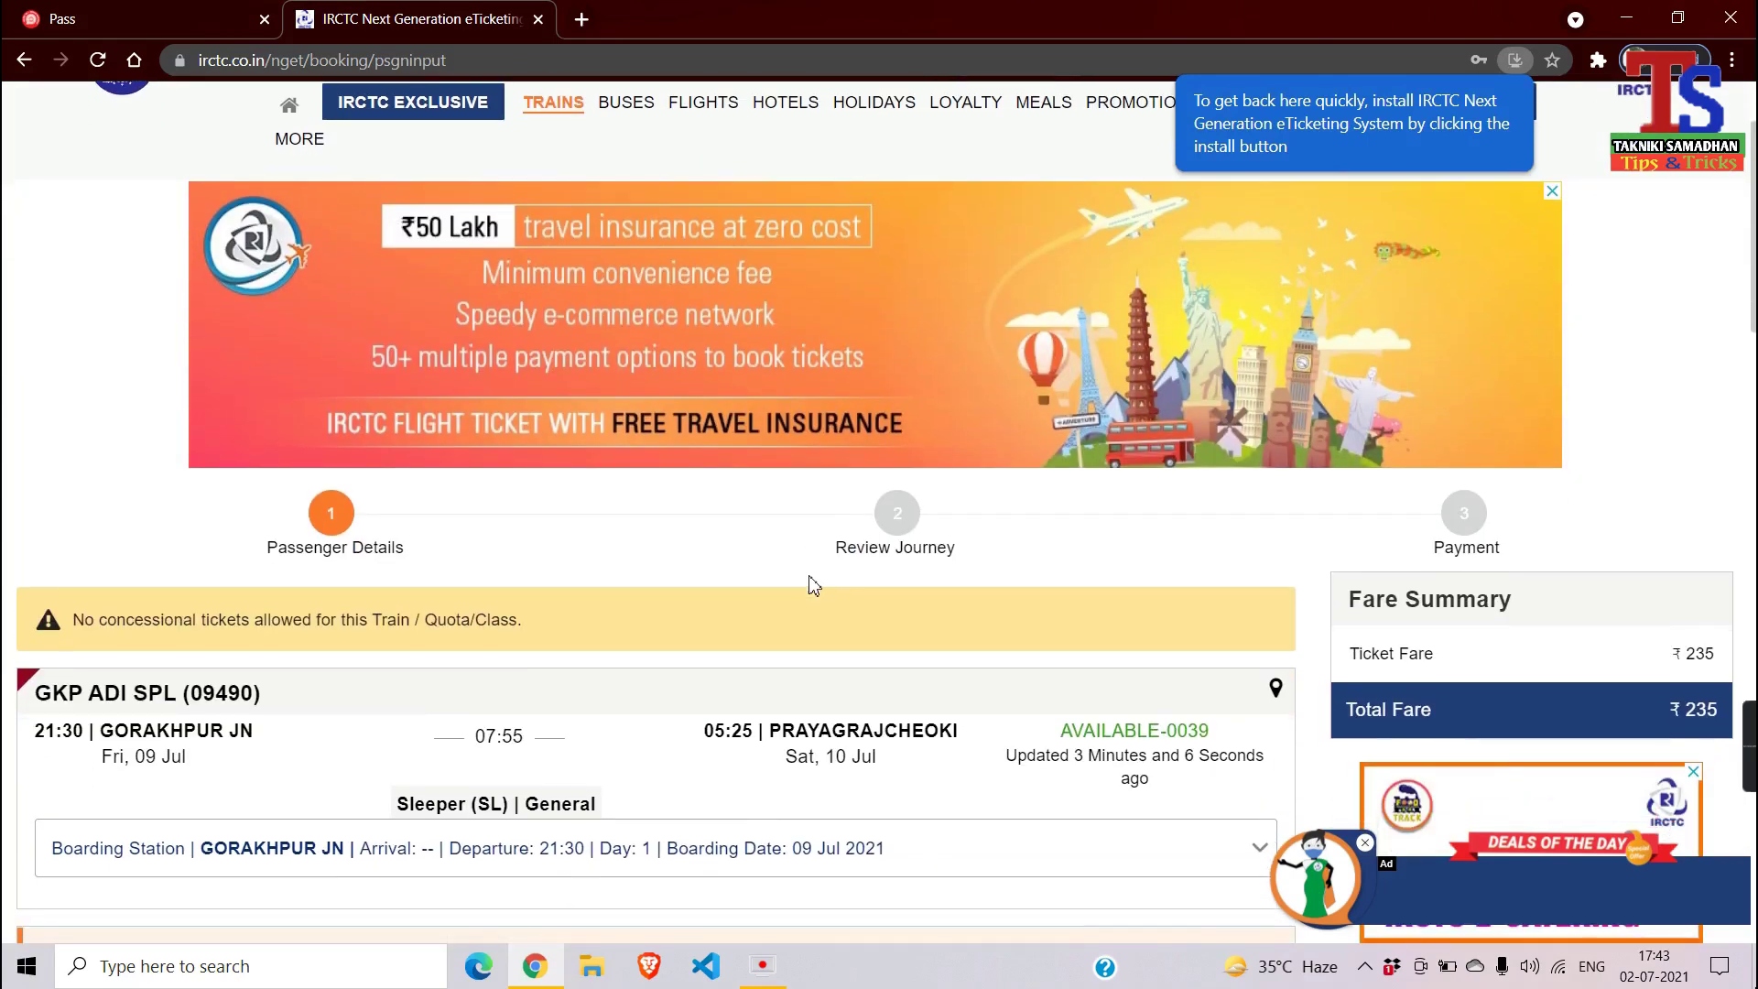
scroll(814, 585, down, 2)
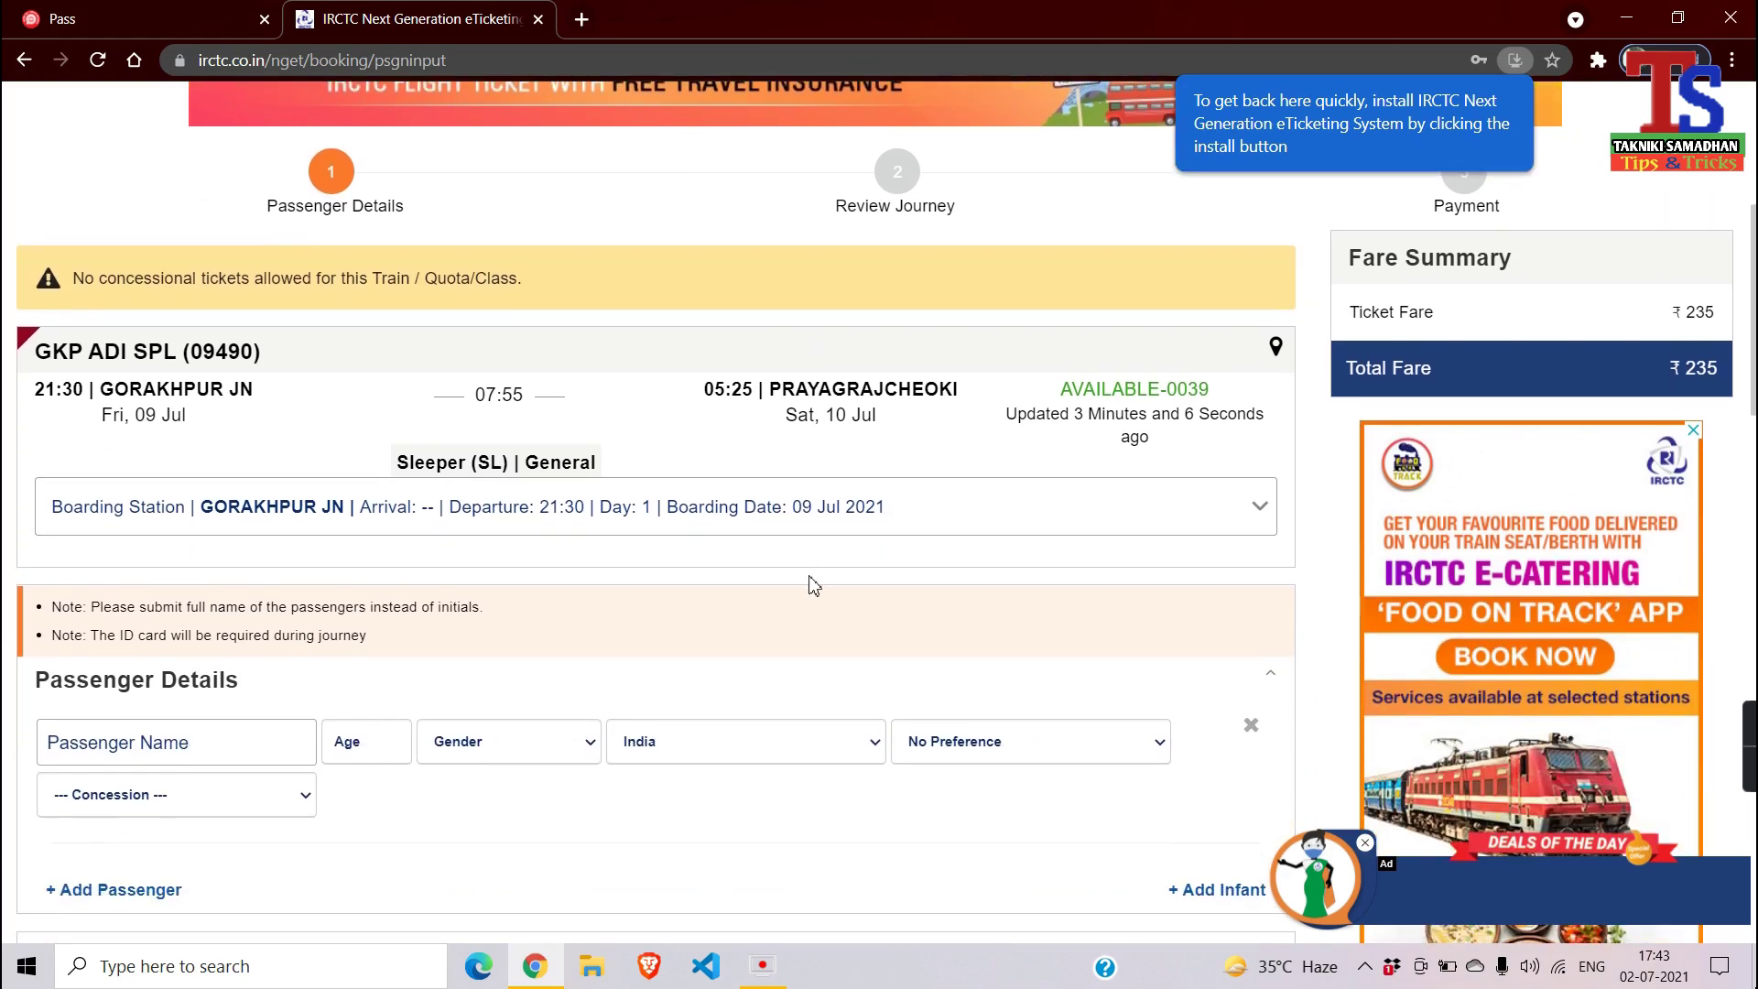
scroll(814, 586, down, 2)
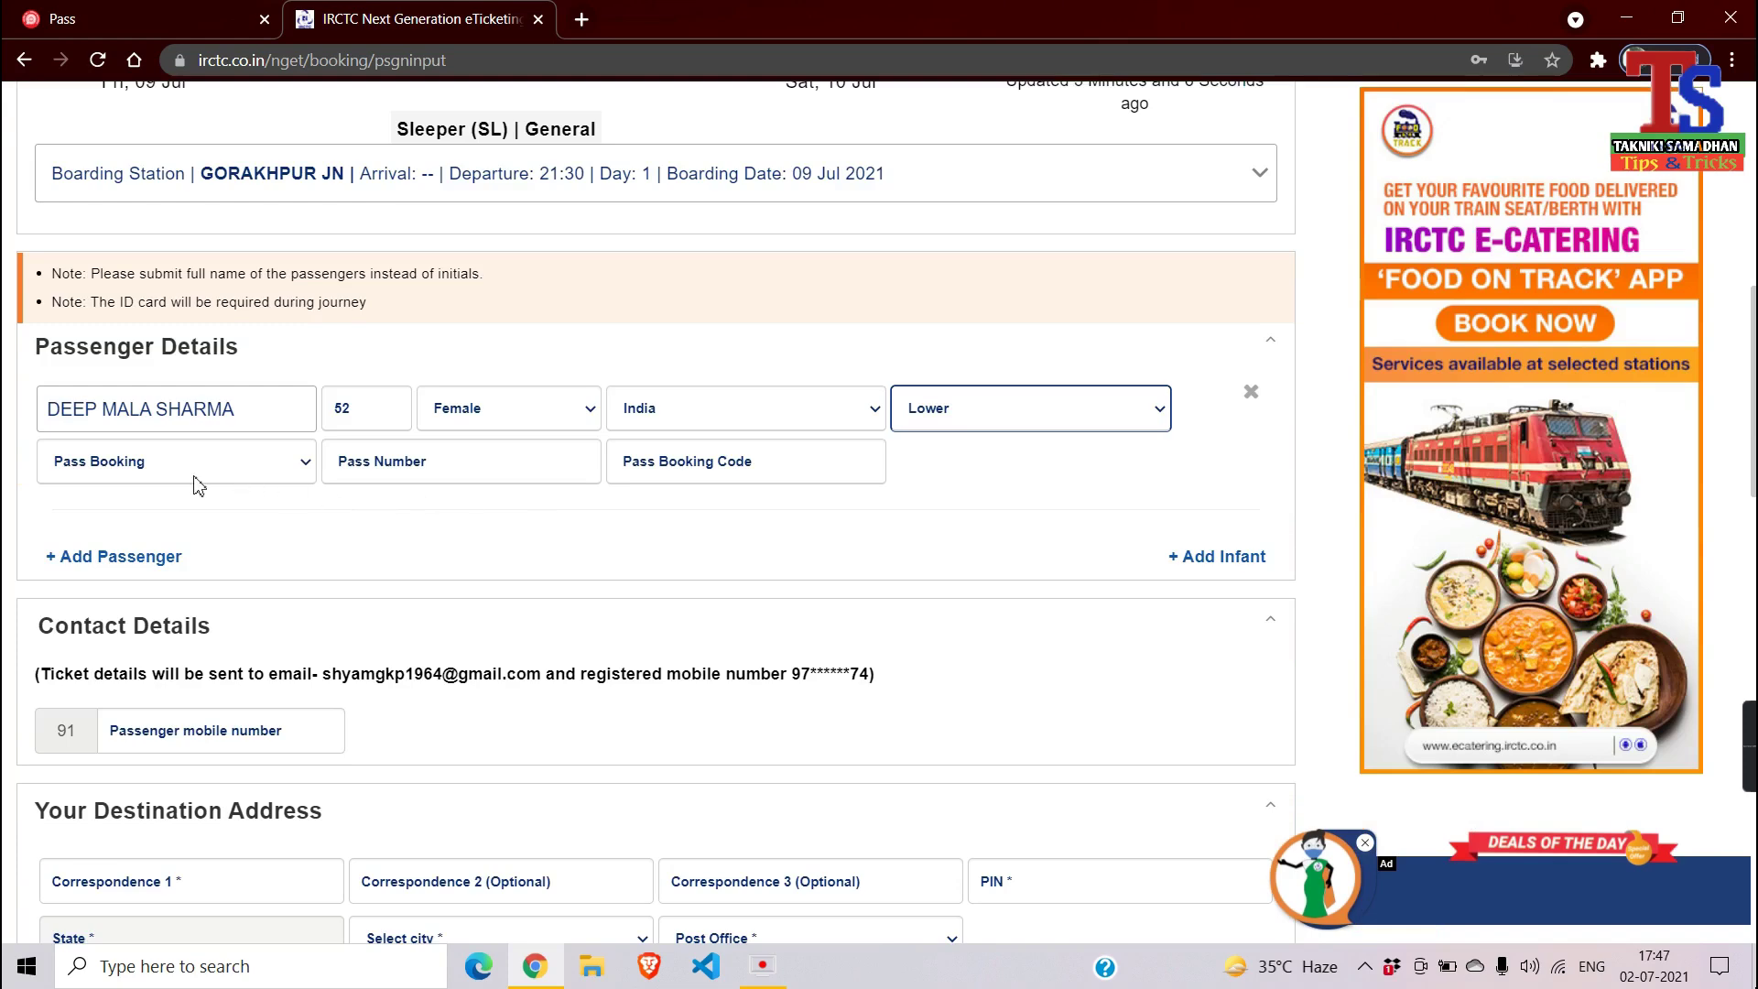
- Set the first passenger to Pass Booking with its pass number and booking code, then add another passenger
click(210, 469)
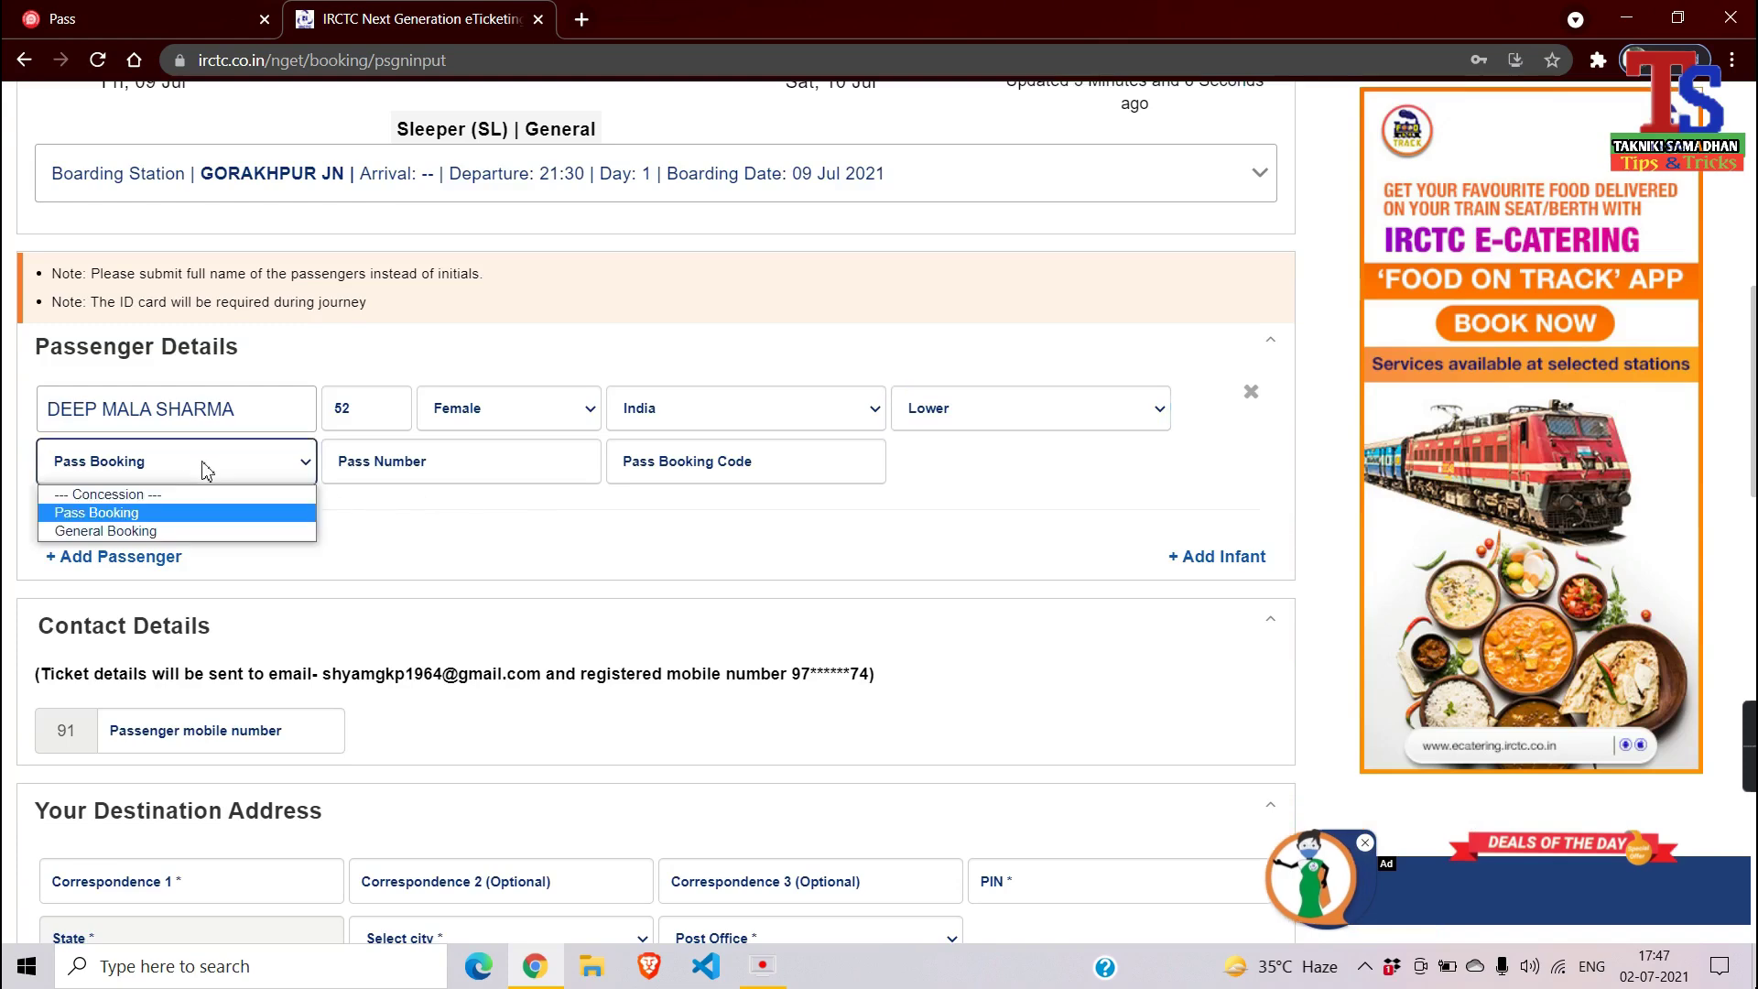
click(117, 520)
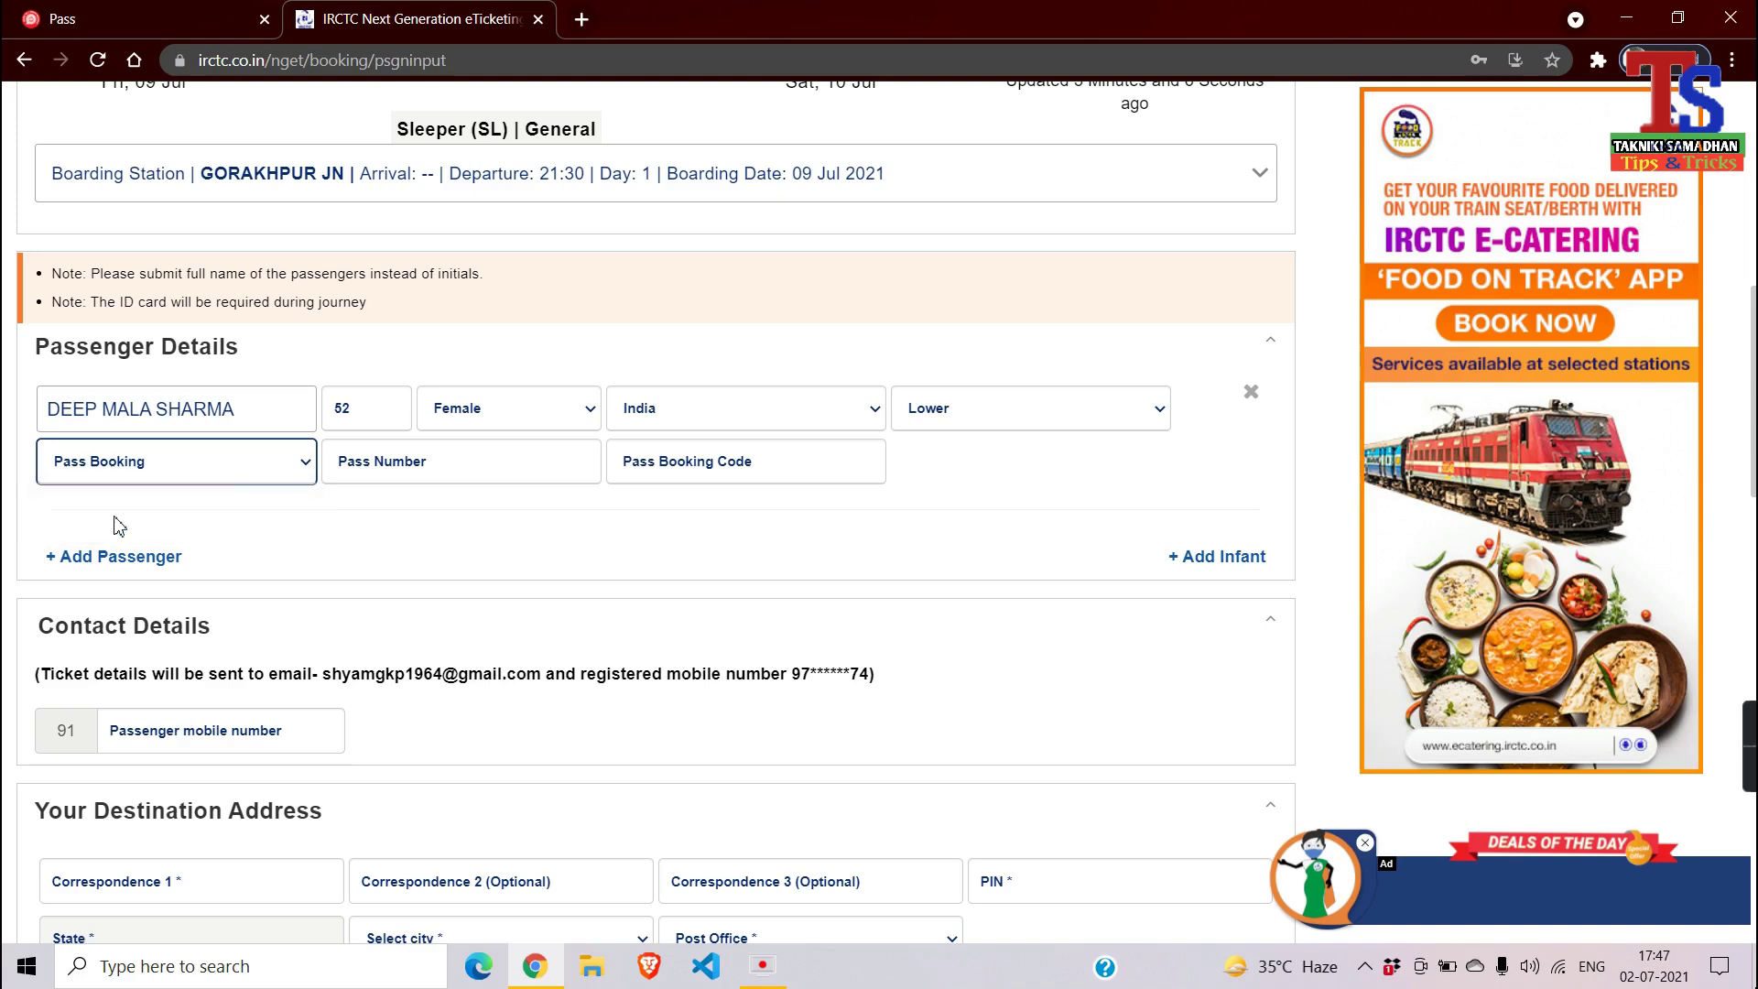
click(366, 470)
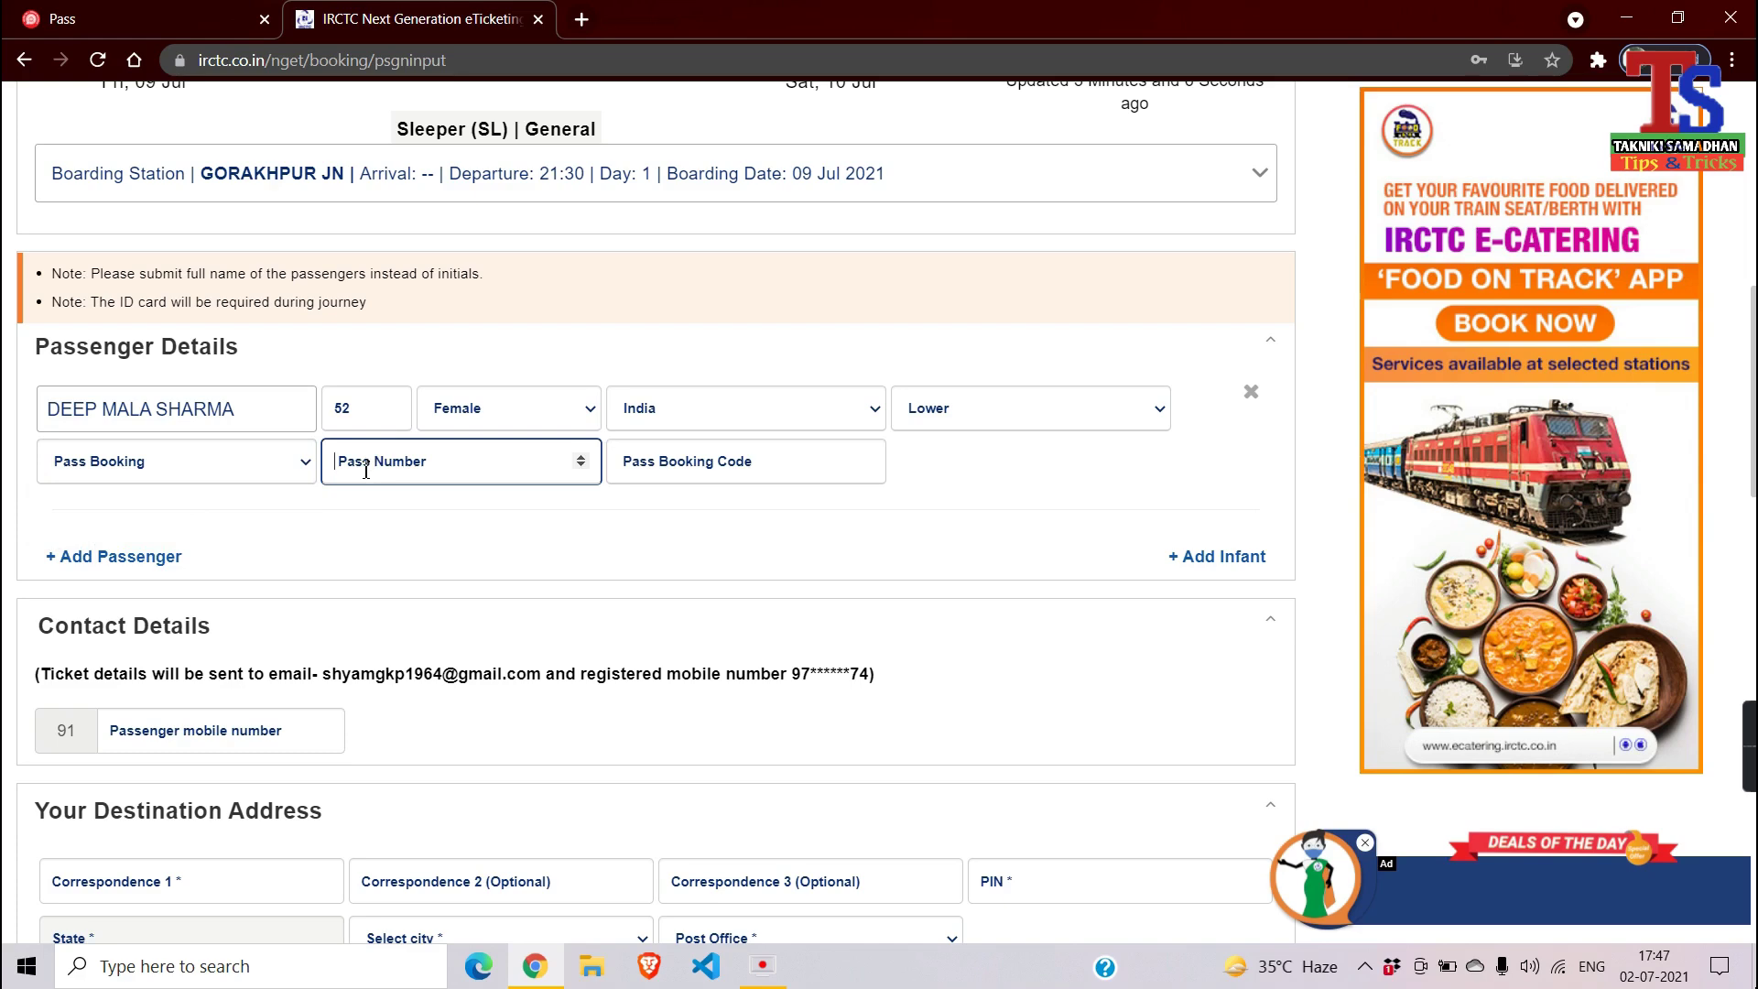
click(629, 472)
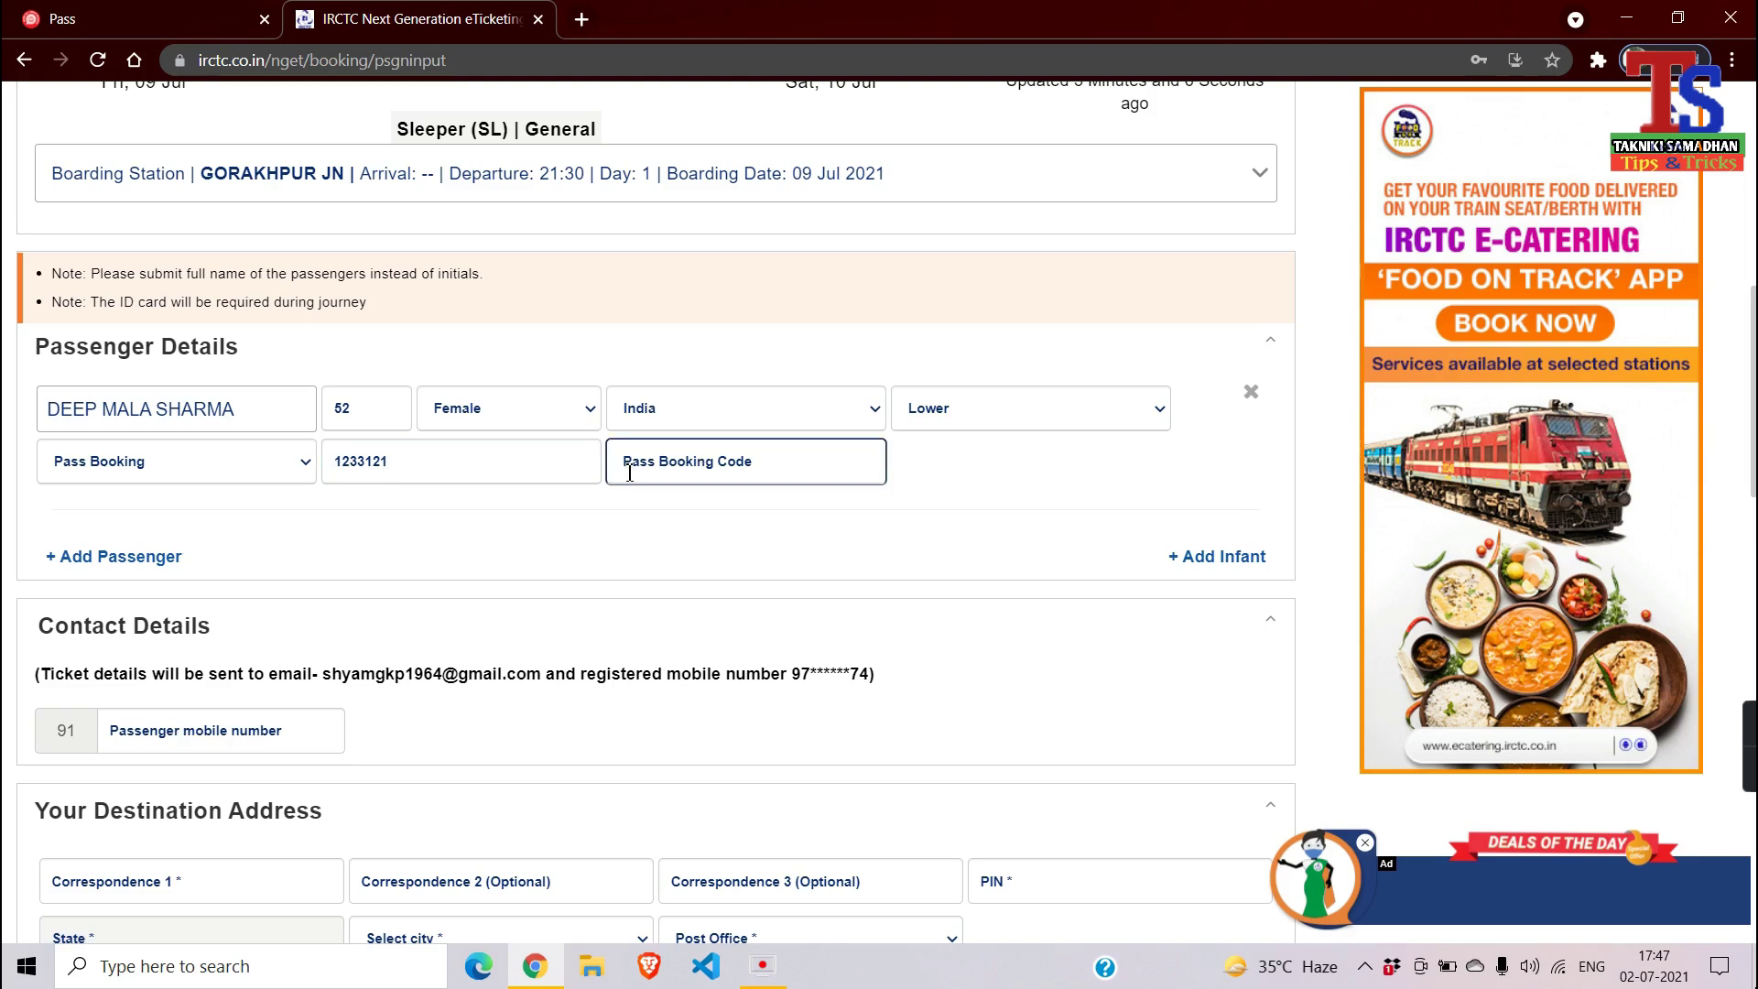
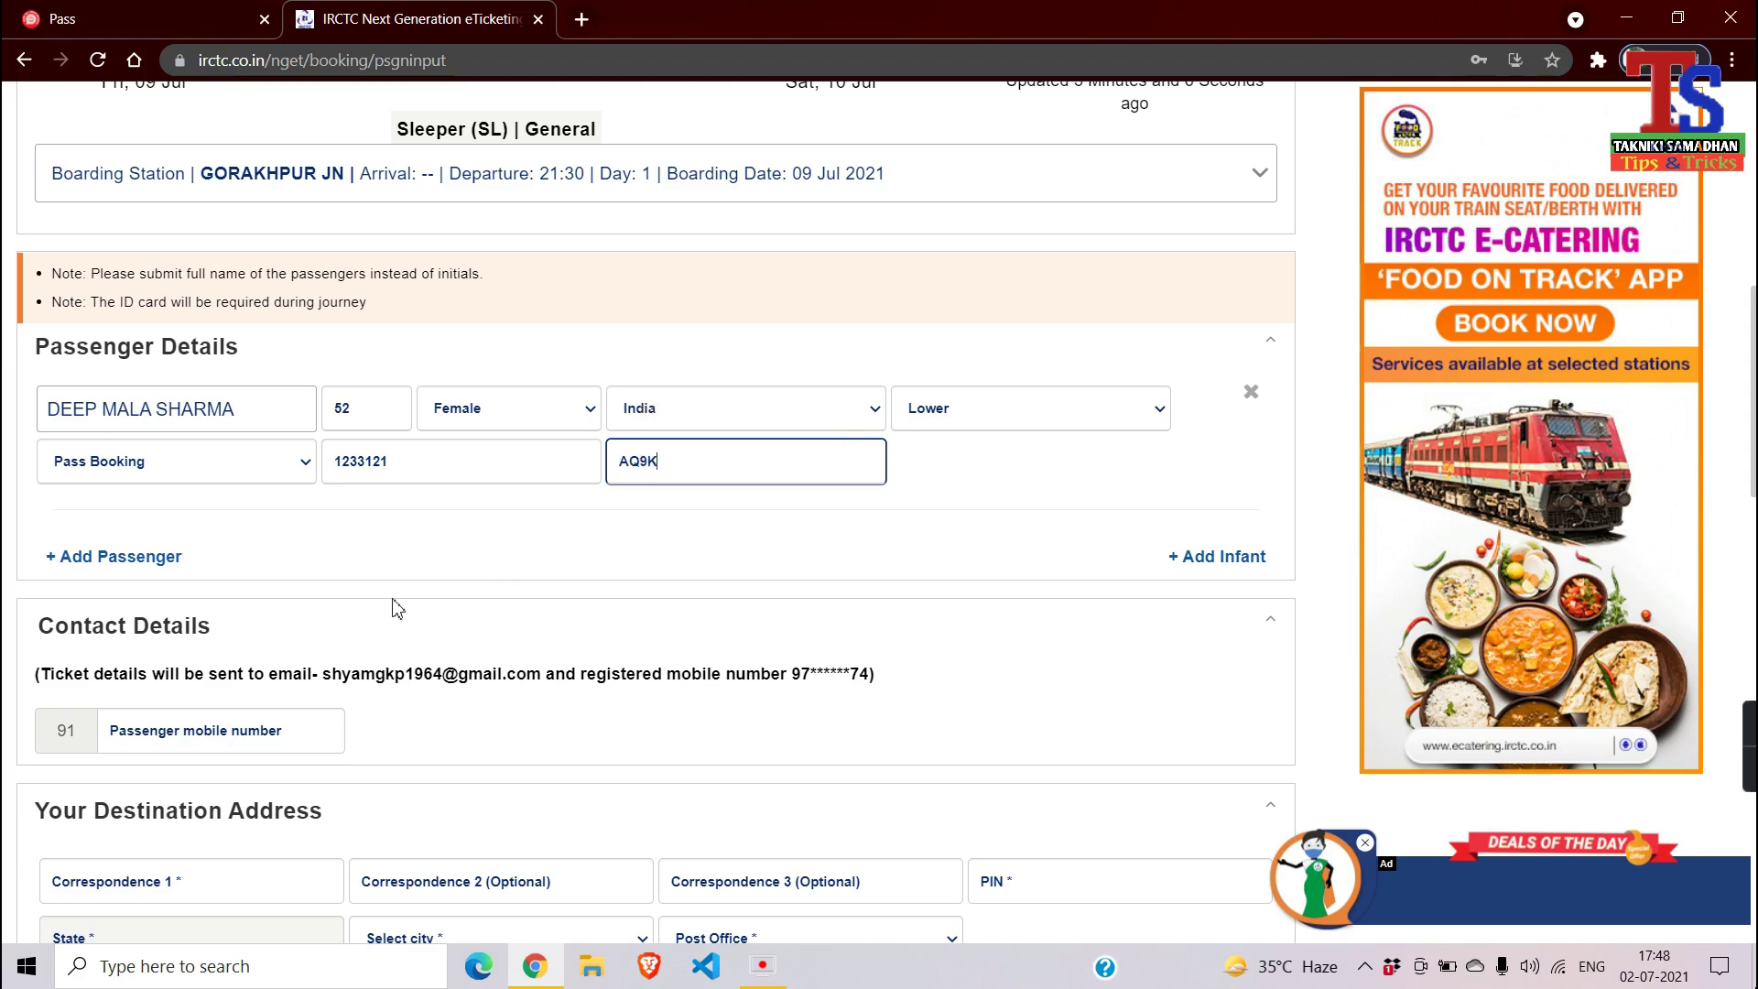
click(88, 568)
- Mark the second passenger as Pass Booking and add a saved third passenger on General Booking
click(266, 613)
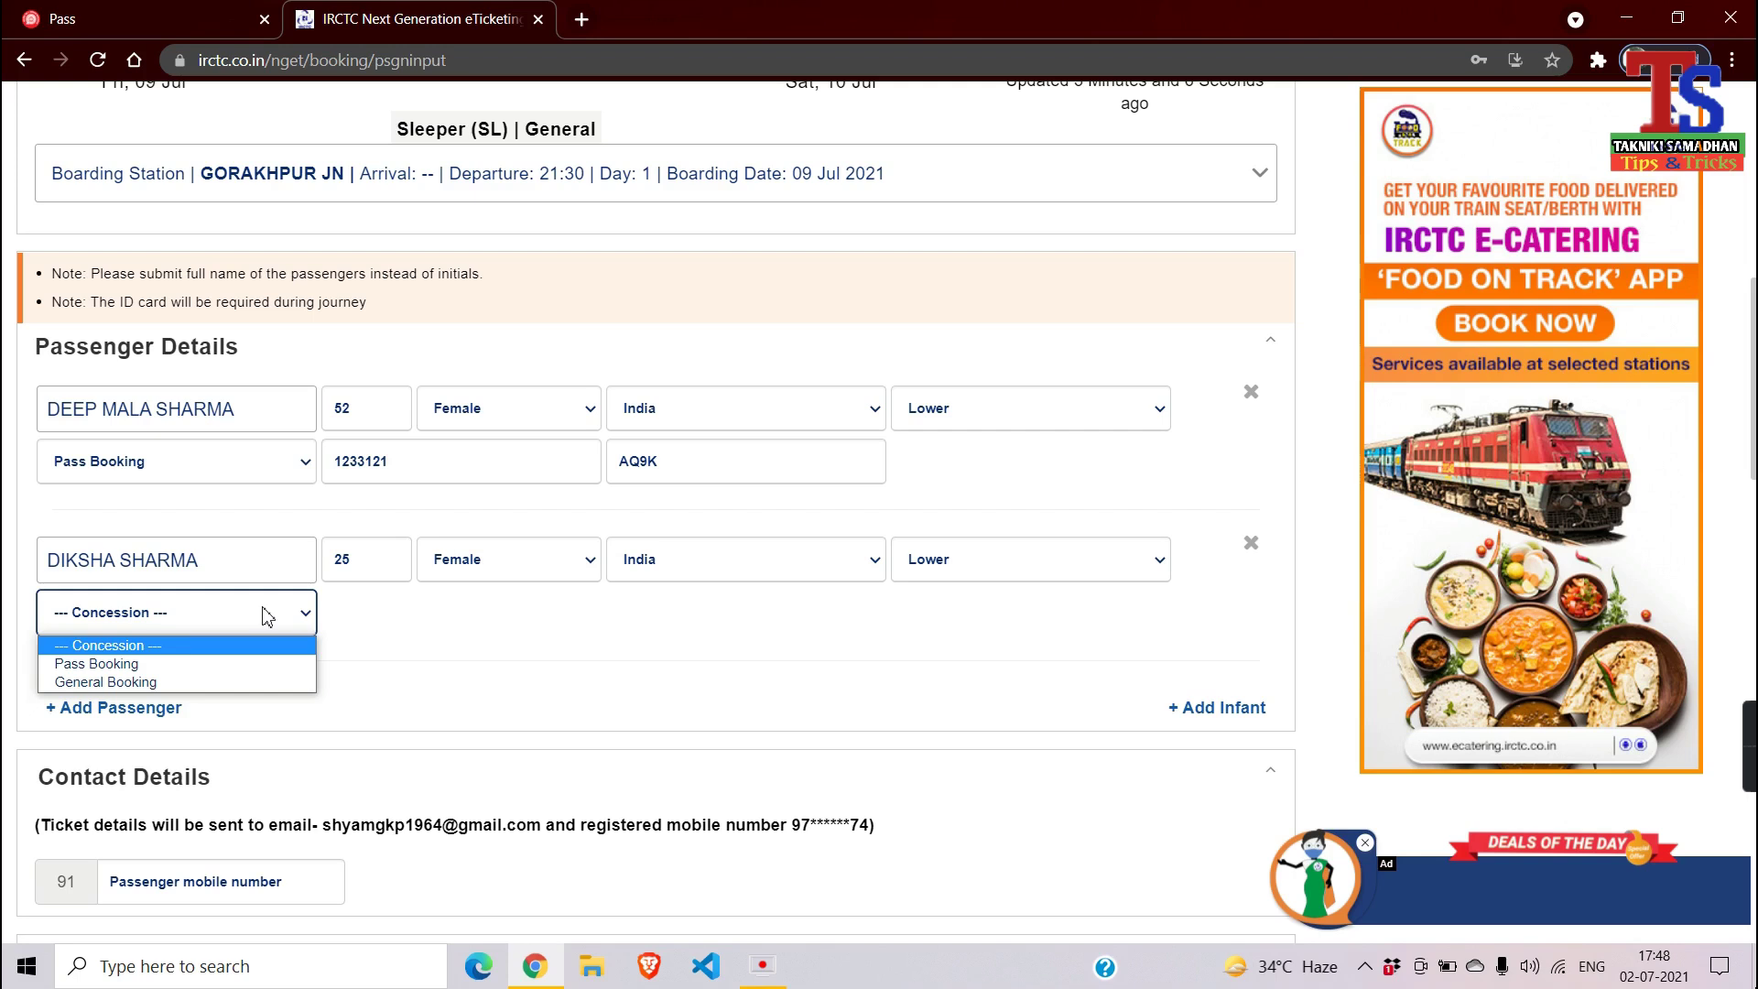
click(93, 664)
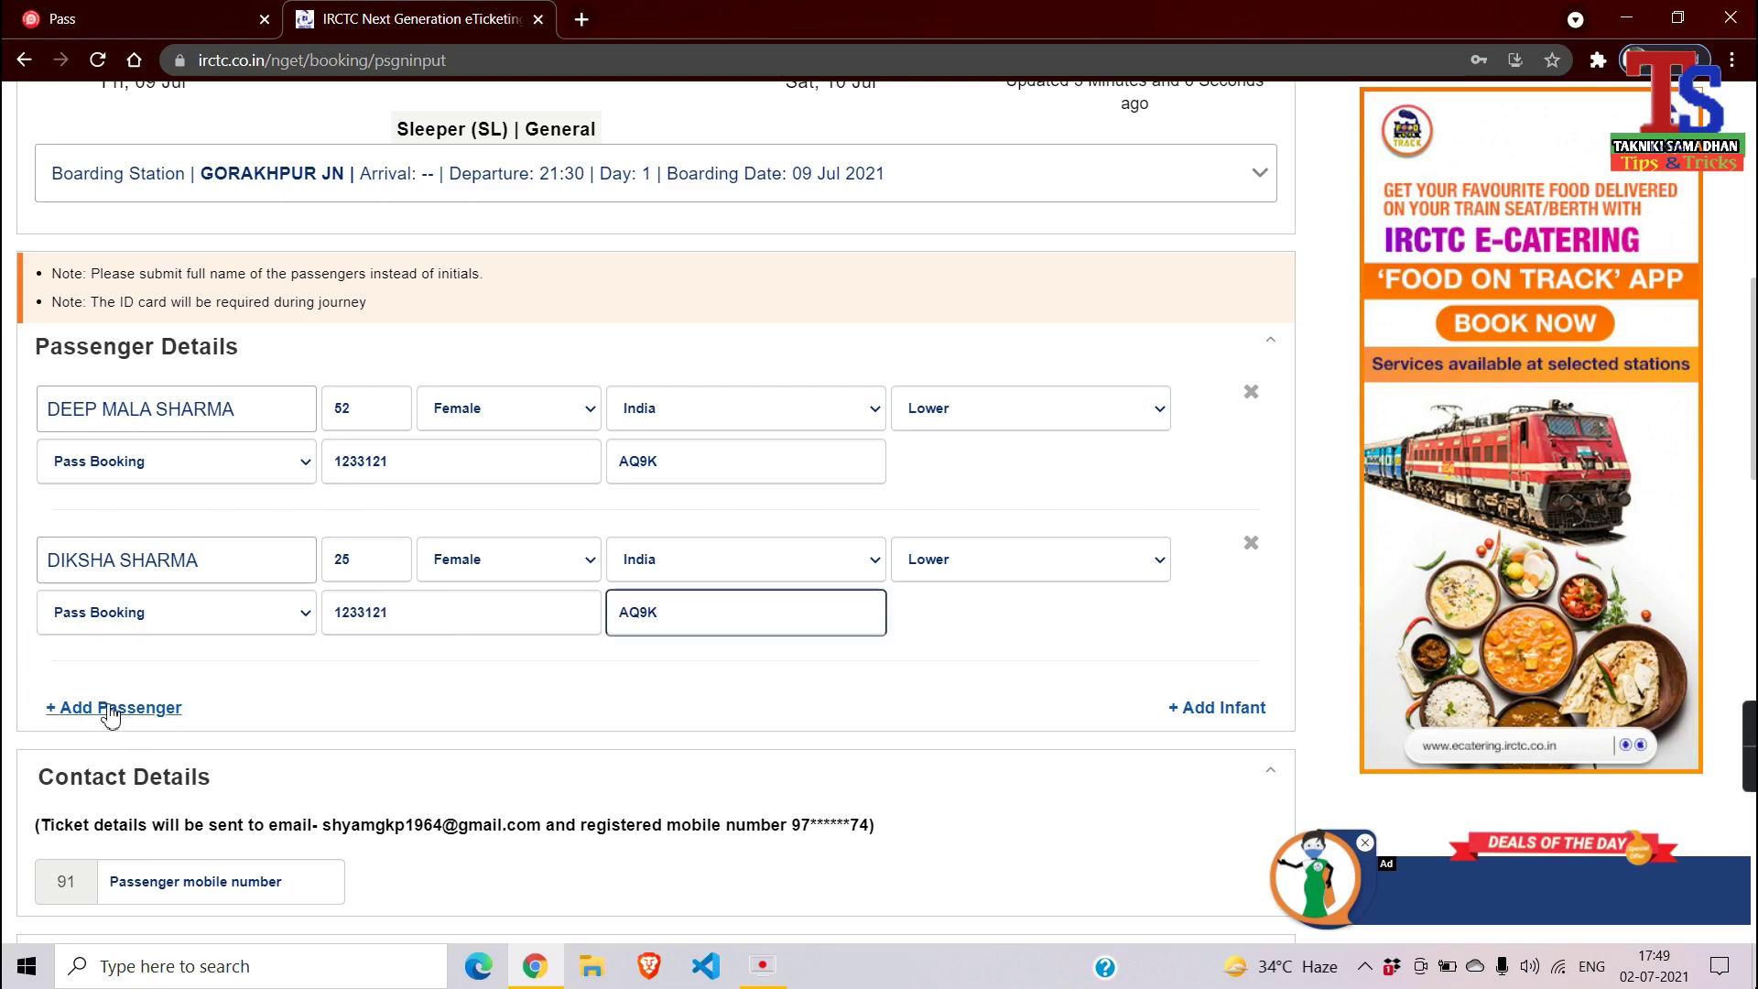
click(110, 709)
click(100, 706)
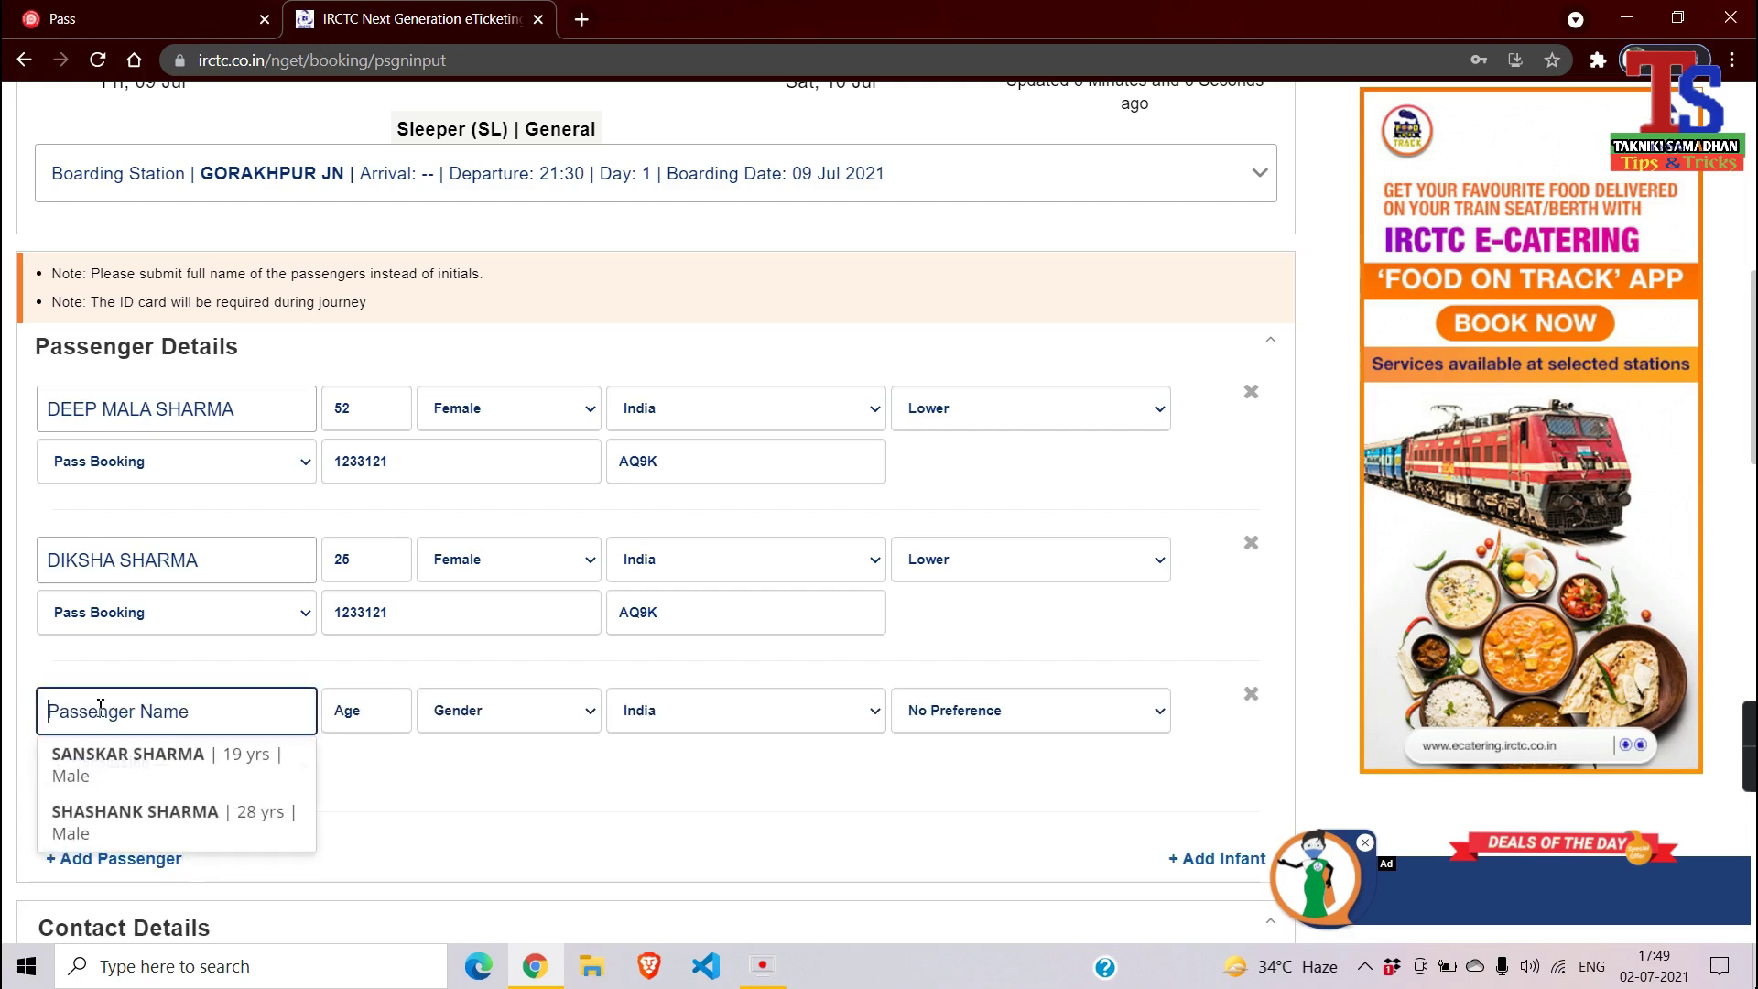
click(210, 810)
click(217, 777)
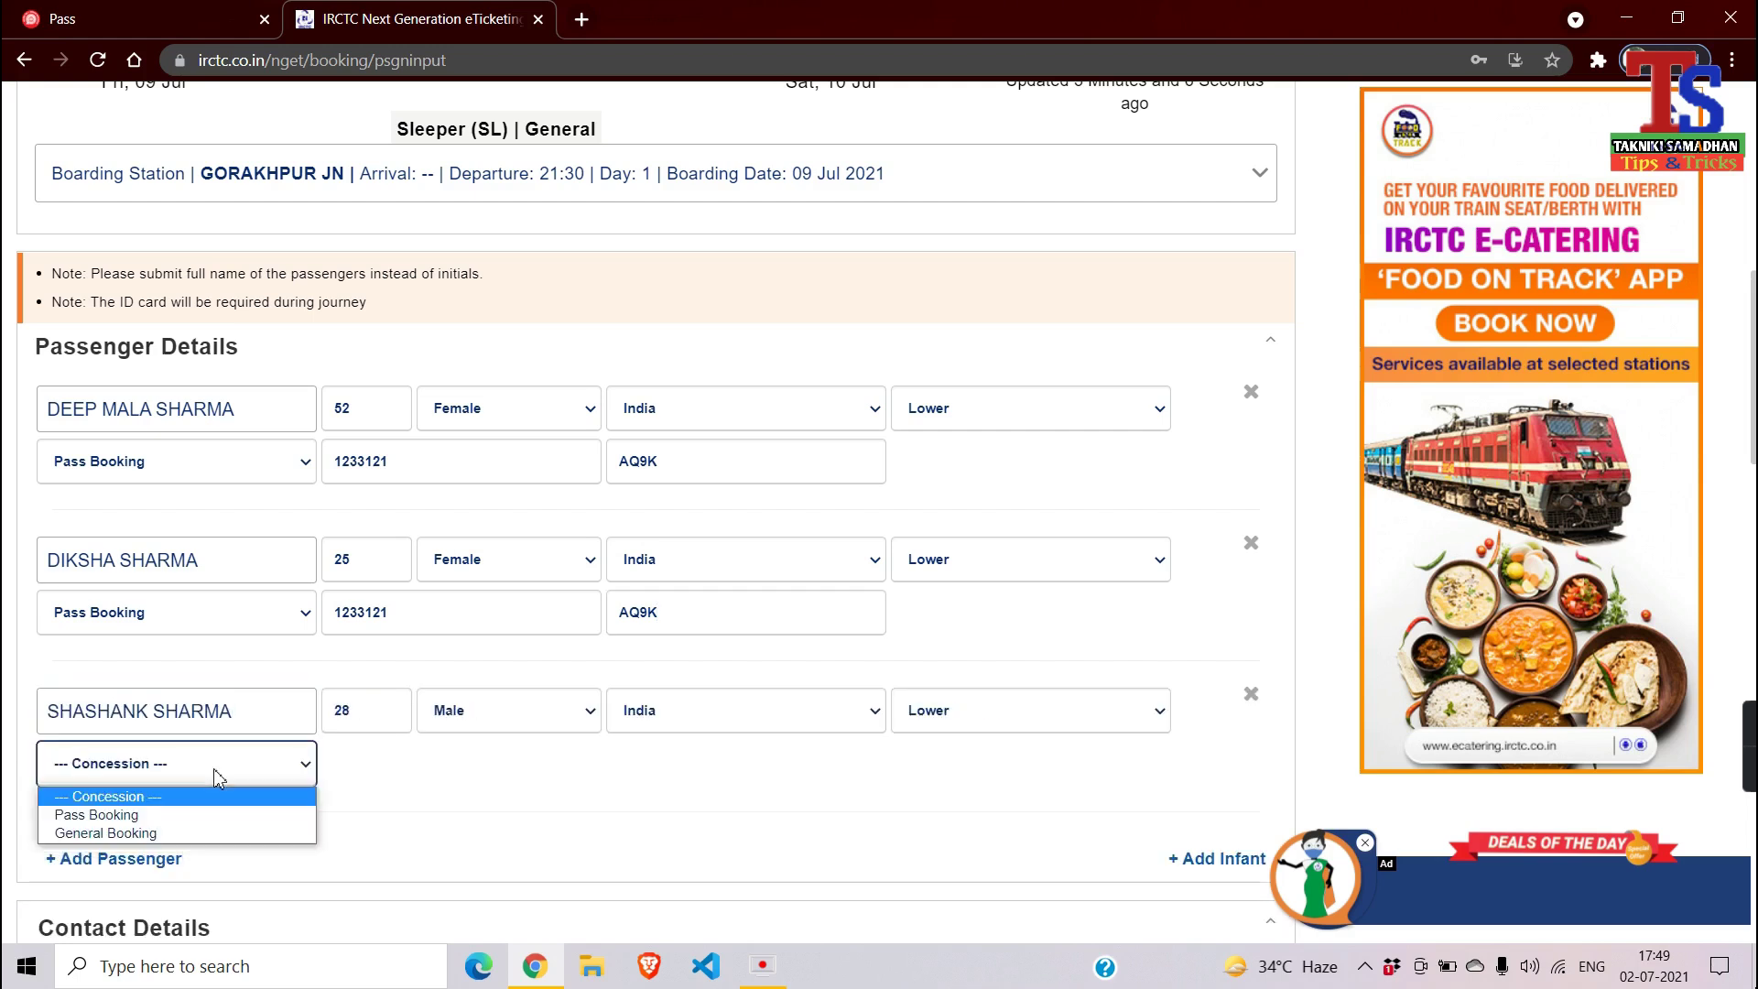
click(129, 833)
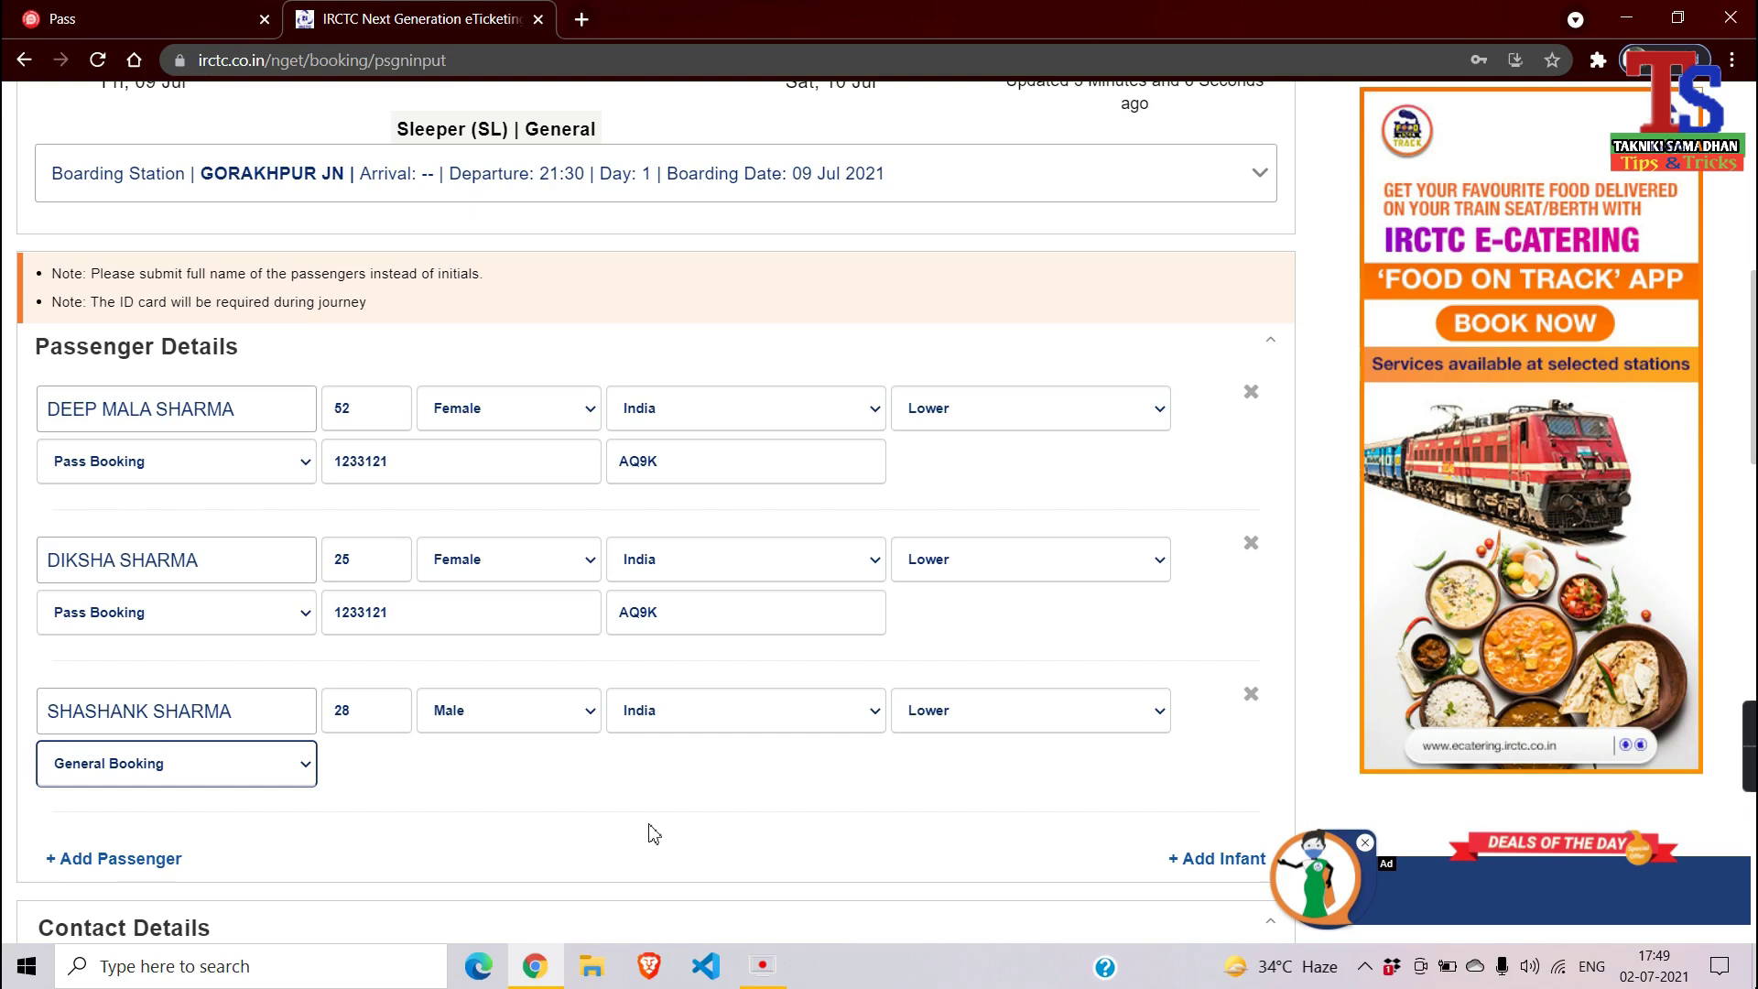
scroll(439, 860, down, 5)
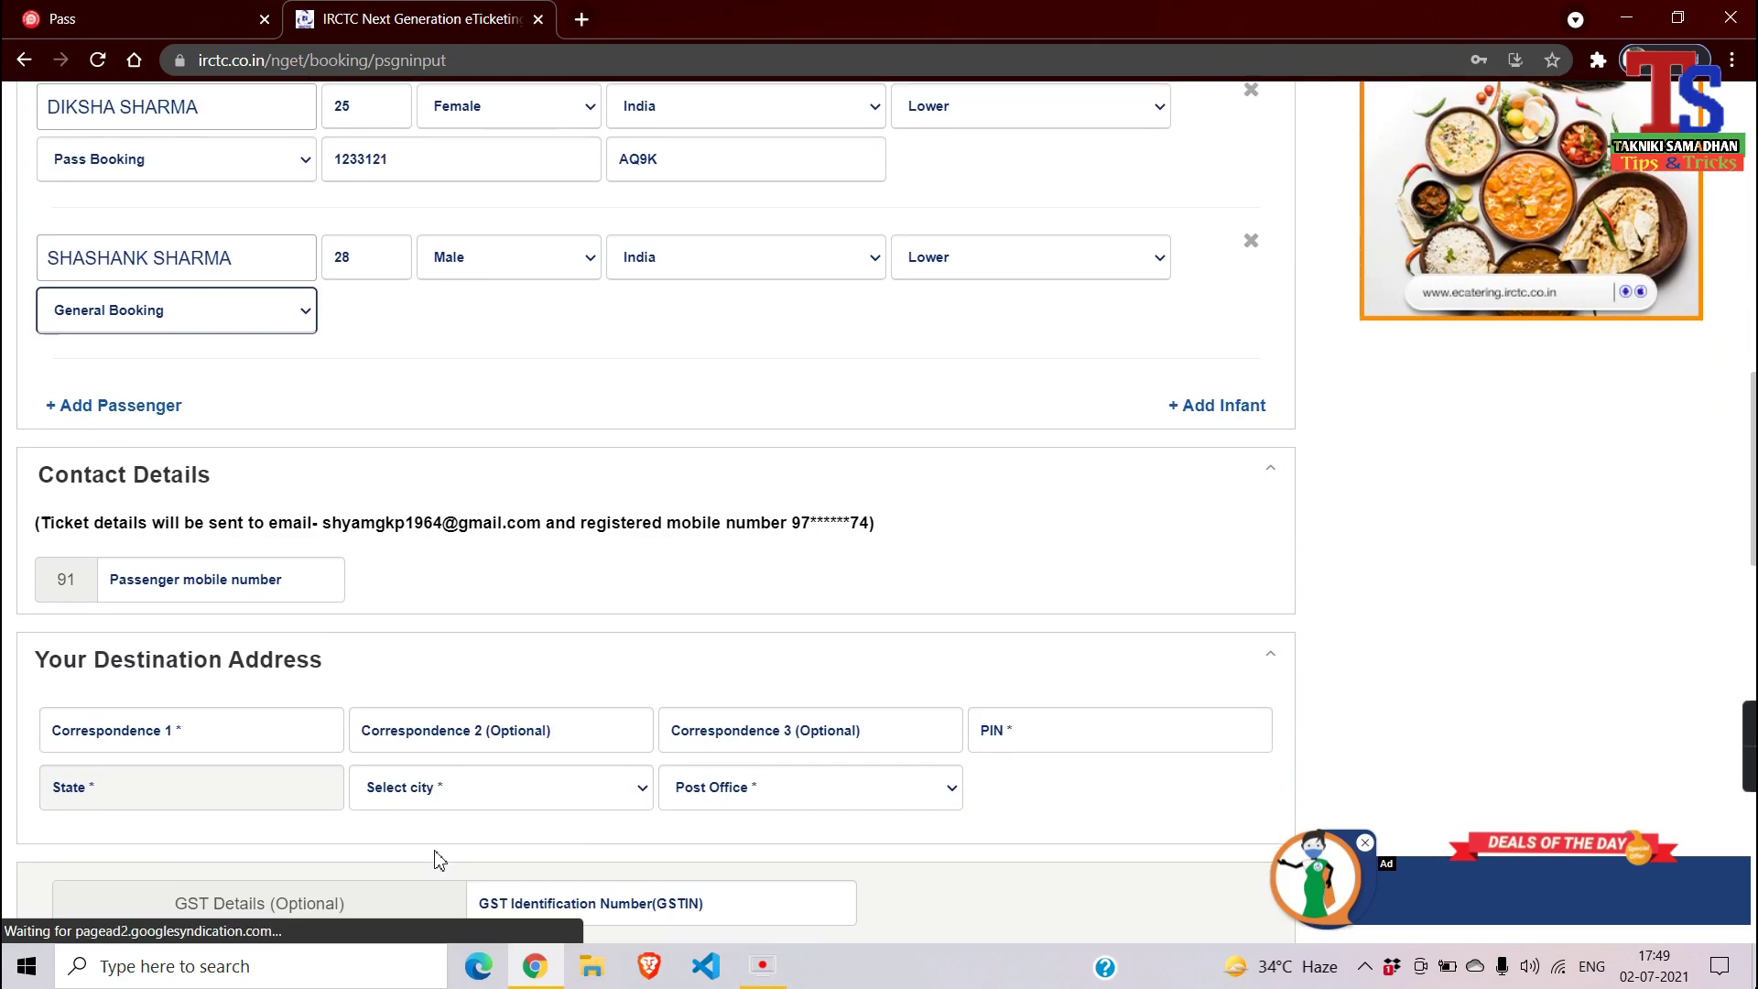
- Enter the passenger mobile number and move down to the destination address fields
click(123, 579)
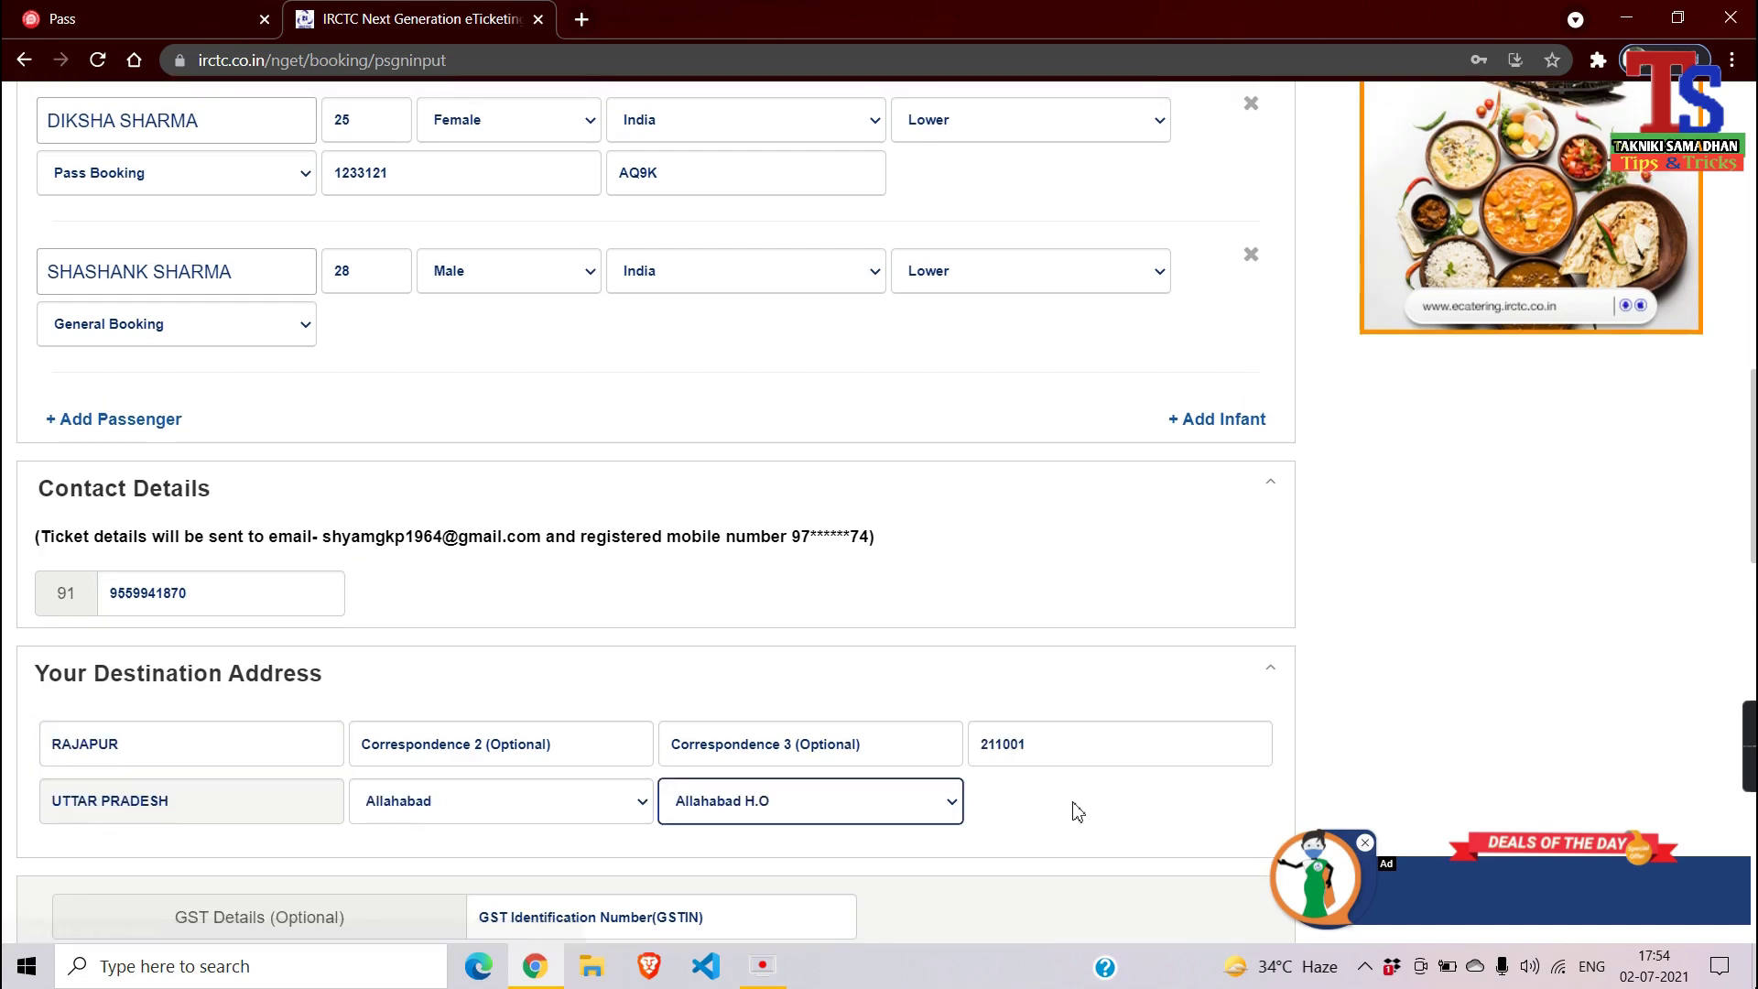
scroll(1073, 810, down, 3)
scroll(1077, 812, down, 3)
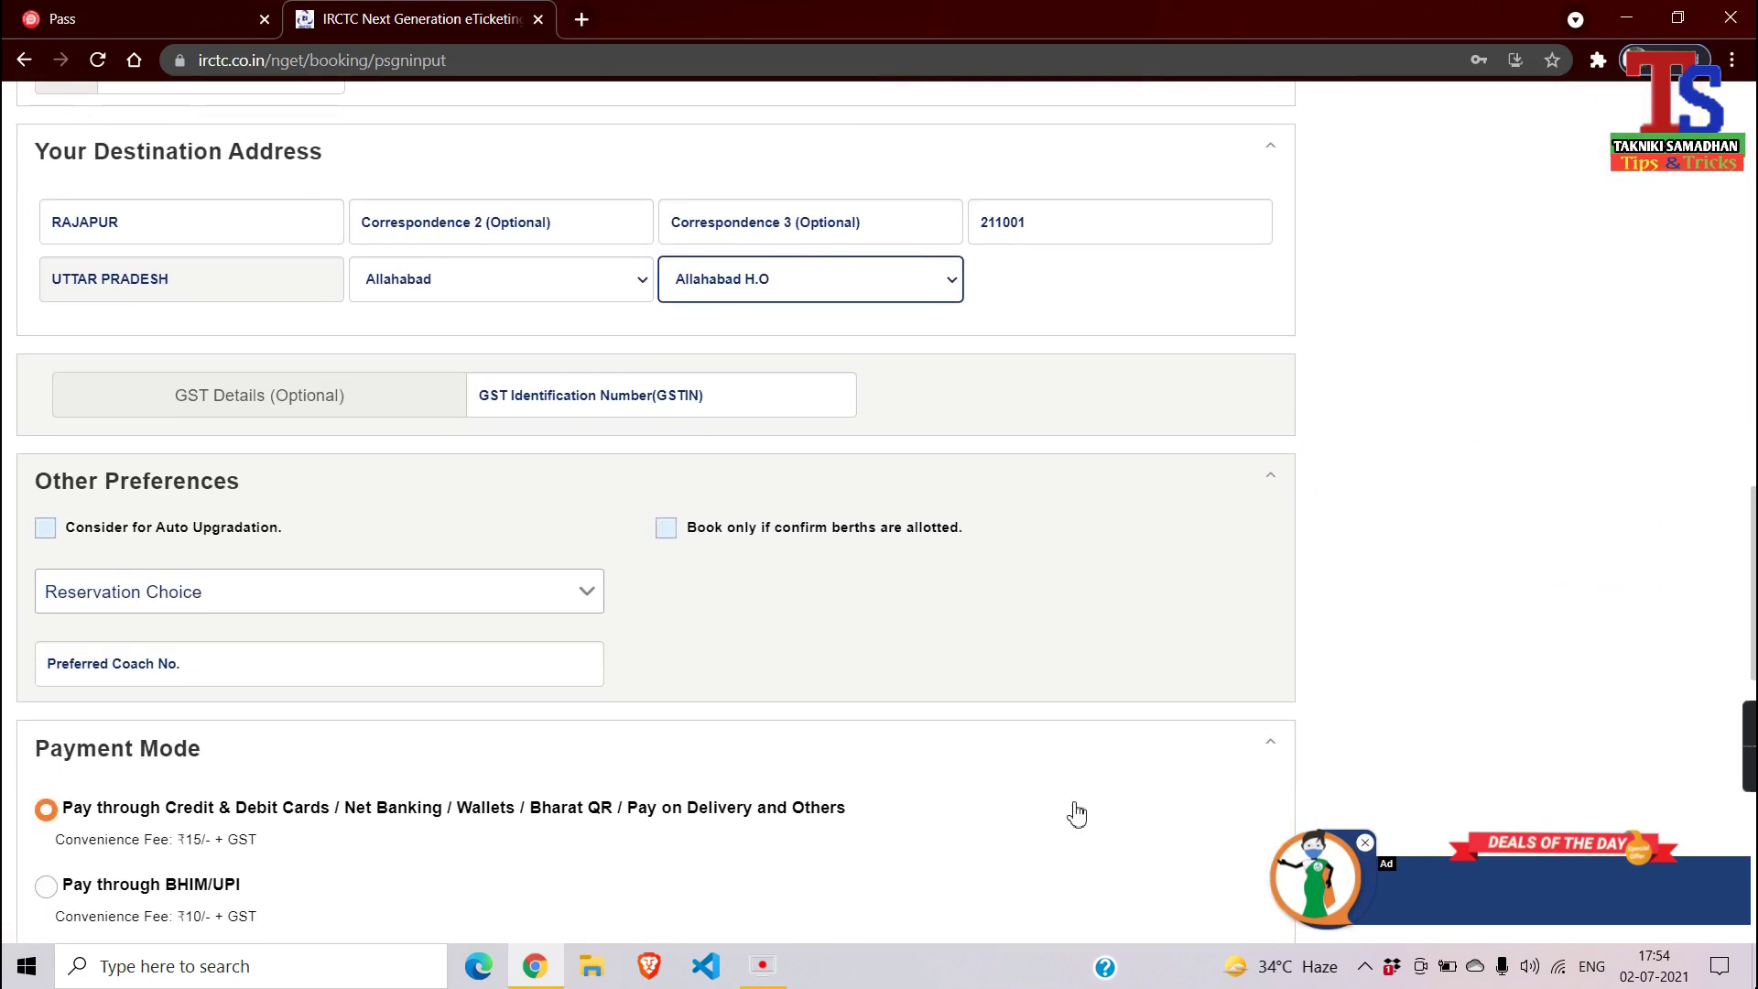
- Submit the three-passenger Sleeper form for 09490 with the default payment mode for review
scroll(1077, 813, down, 1)
scroll(1073, 812, down, 1)
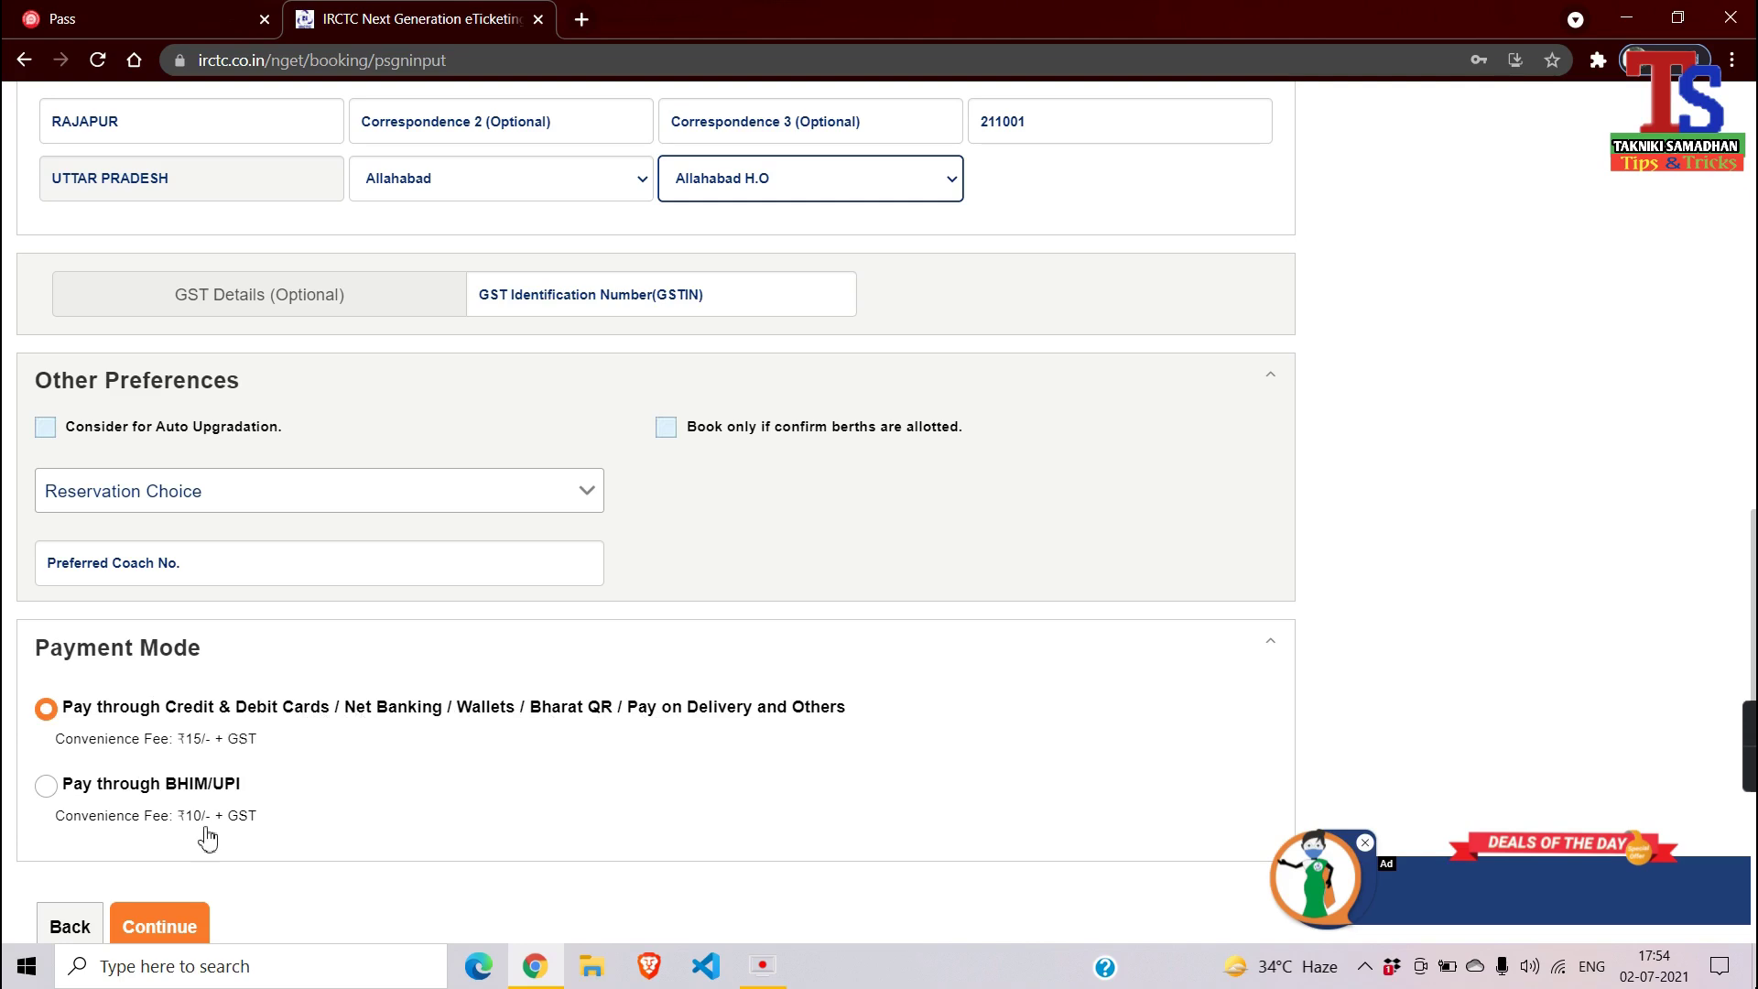
scroll(310, 835, down, 1)
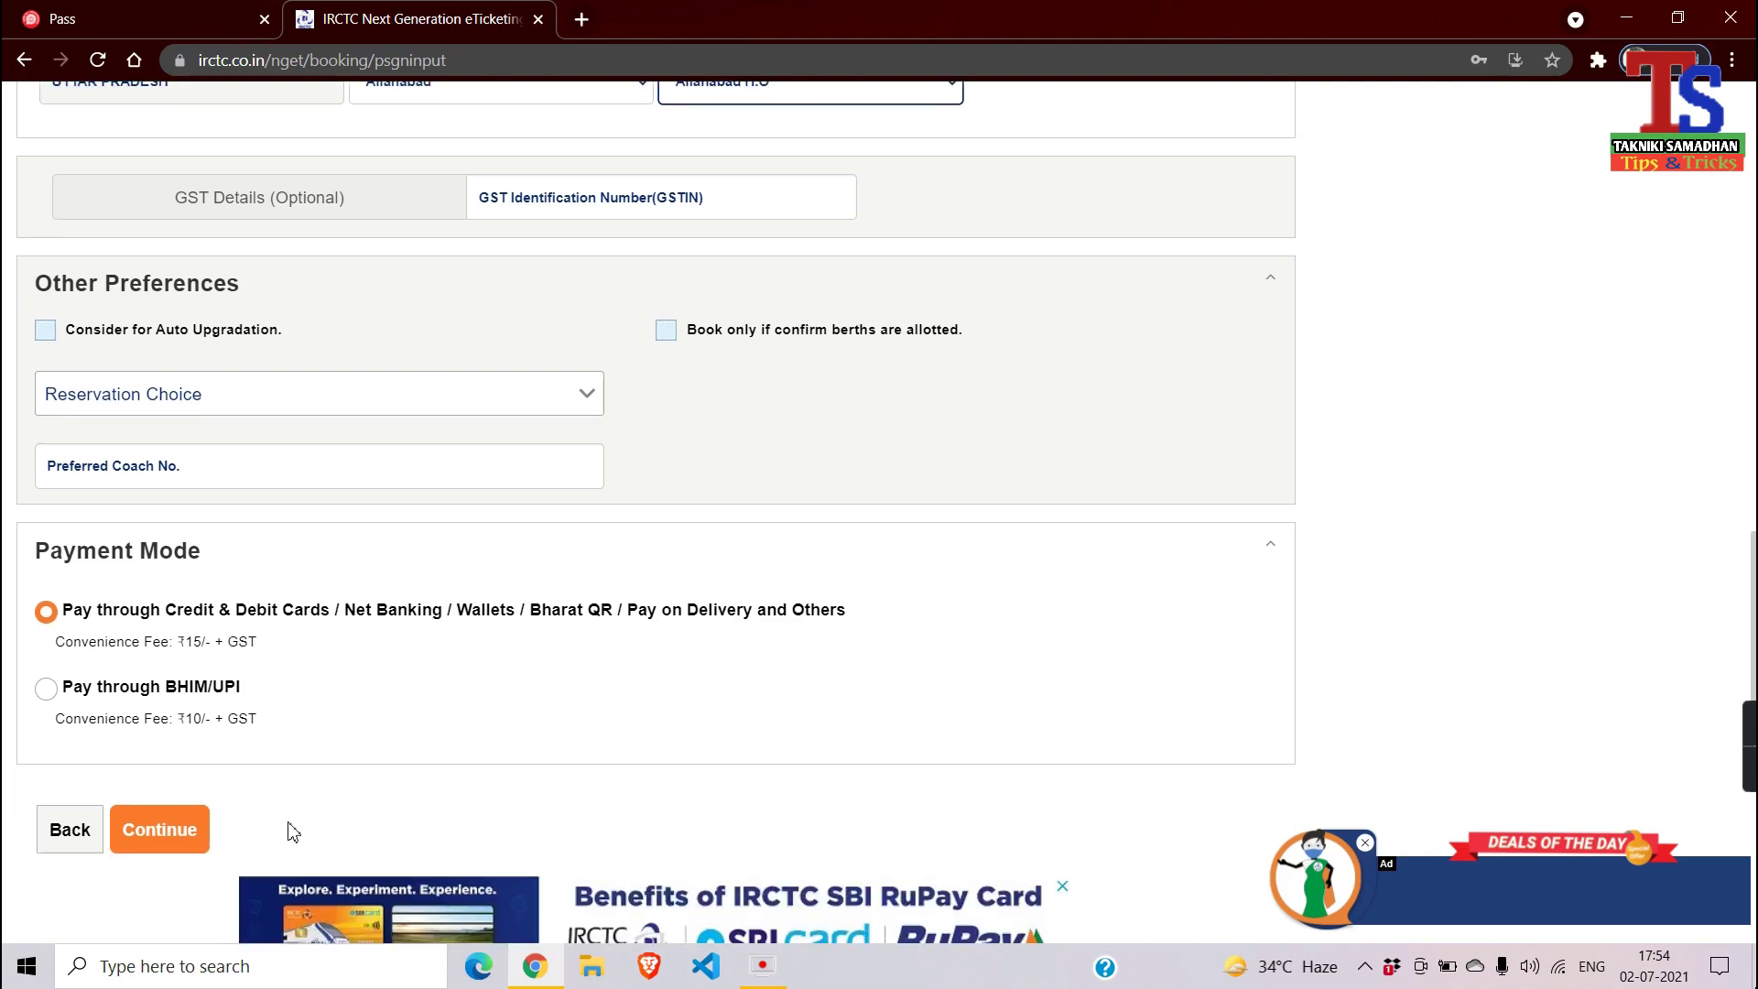
click(149, 839)
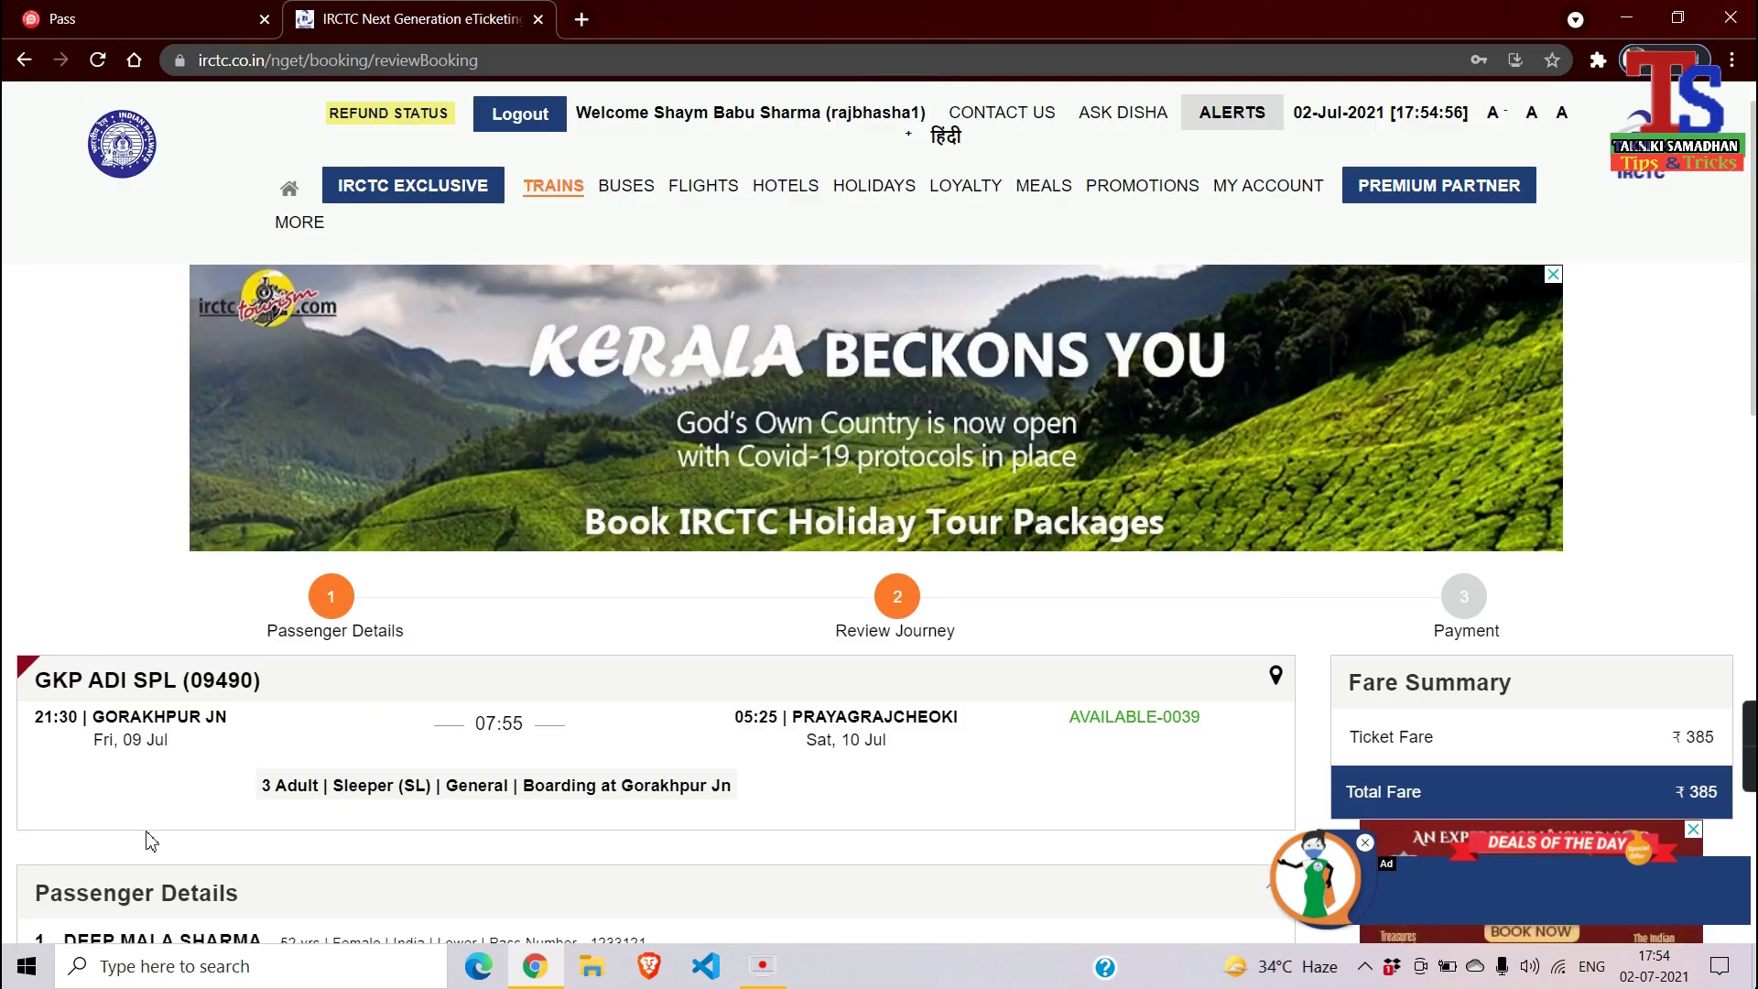
- Scroll the Review Journey page to check the three passengers, ₹385 total fare and captcha box
scroll(149, 839, down, 3)
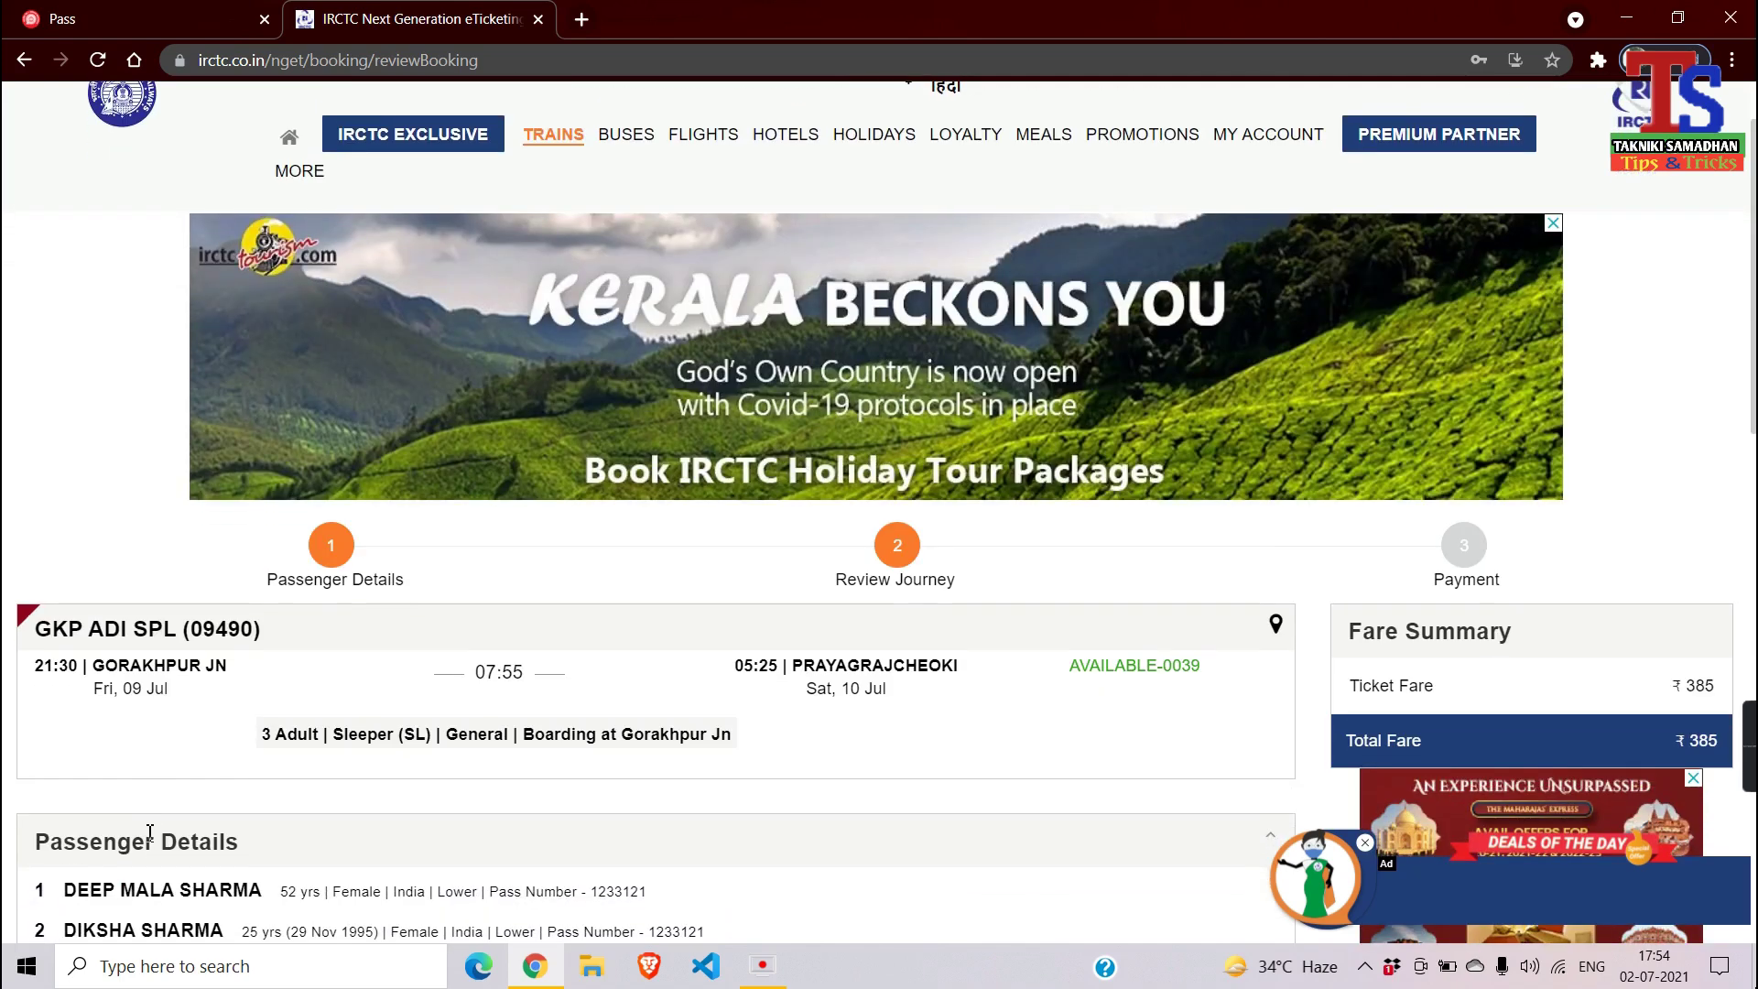
scroll(149, 839, down, 1)
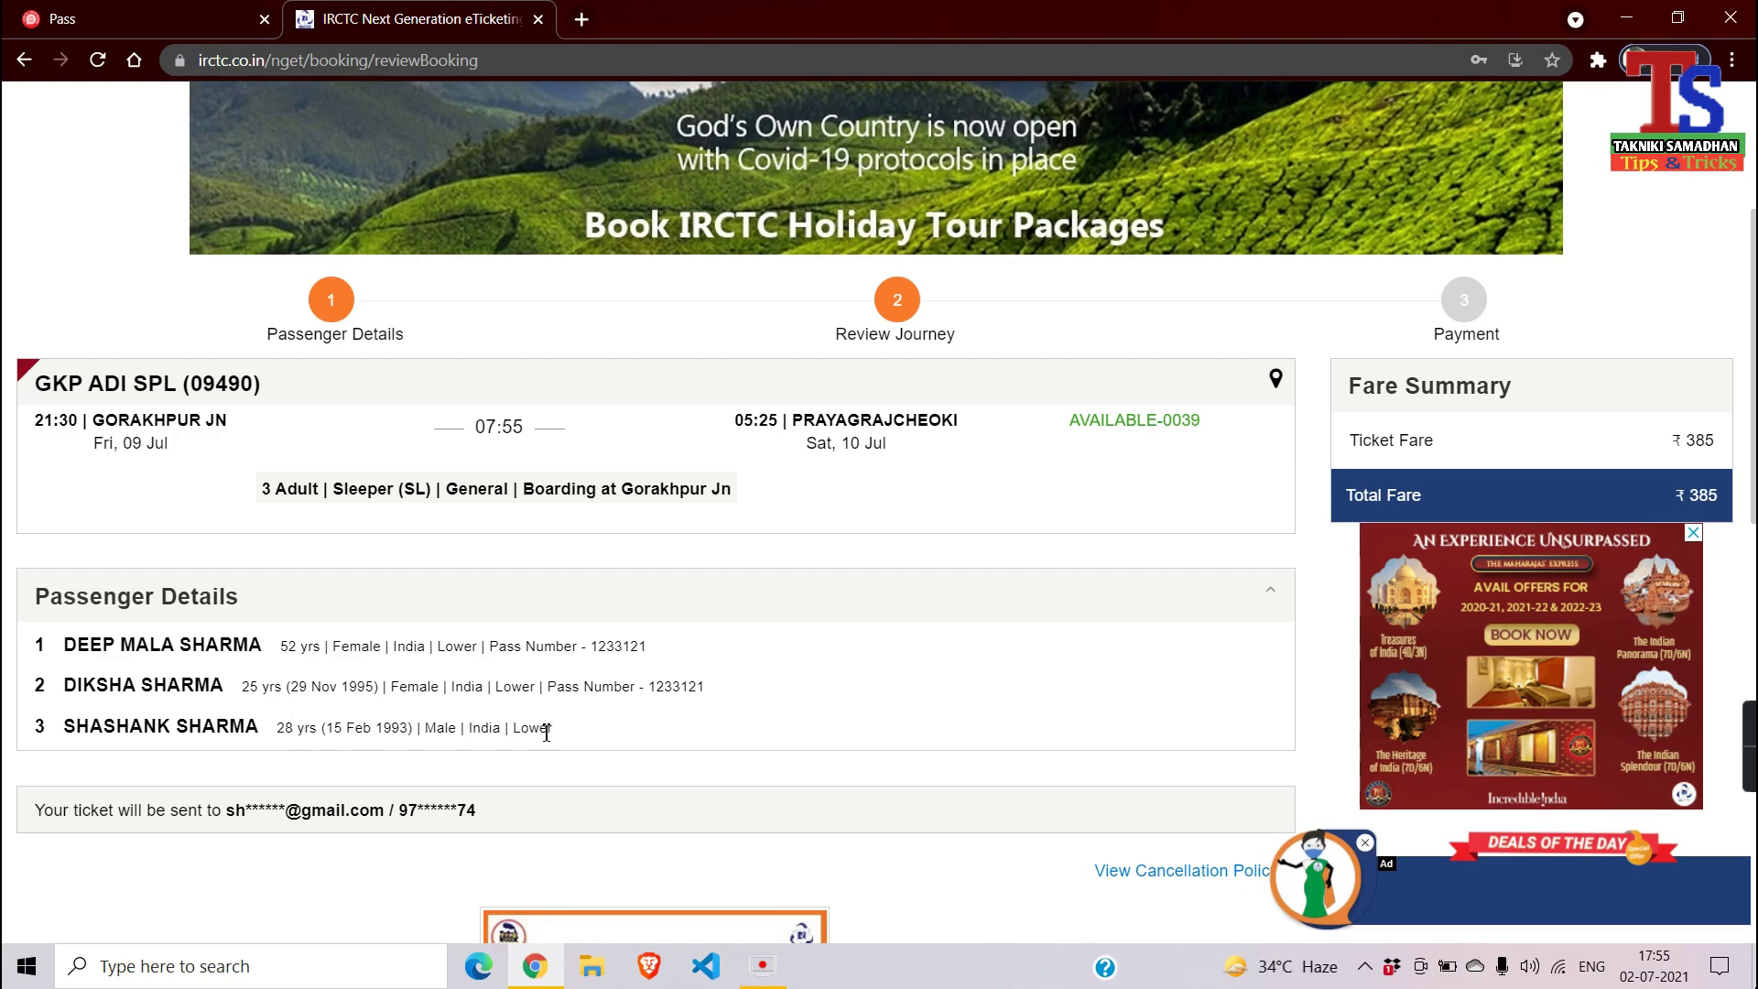
scroll(547, 732, down, 5)
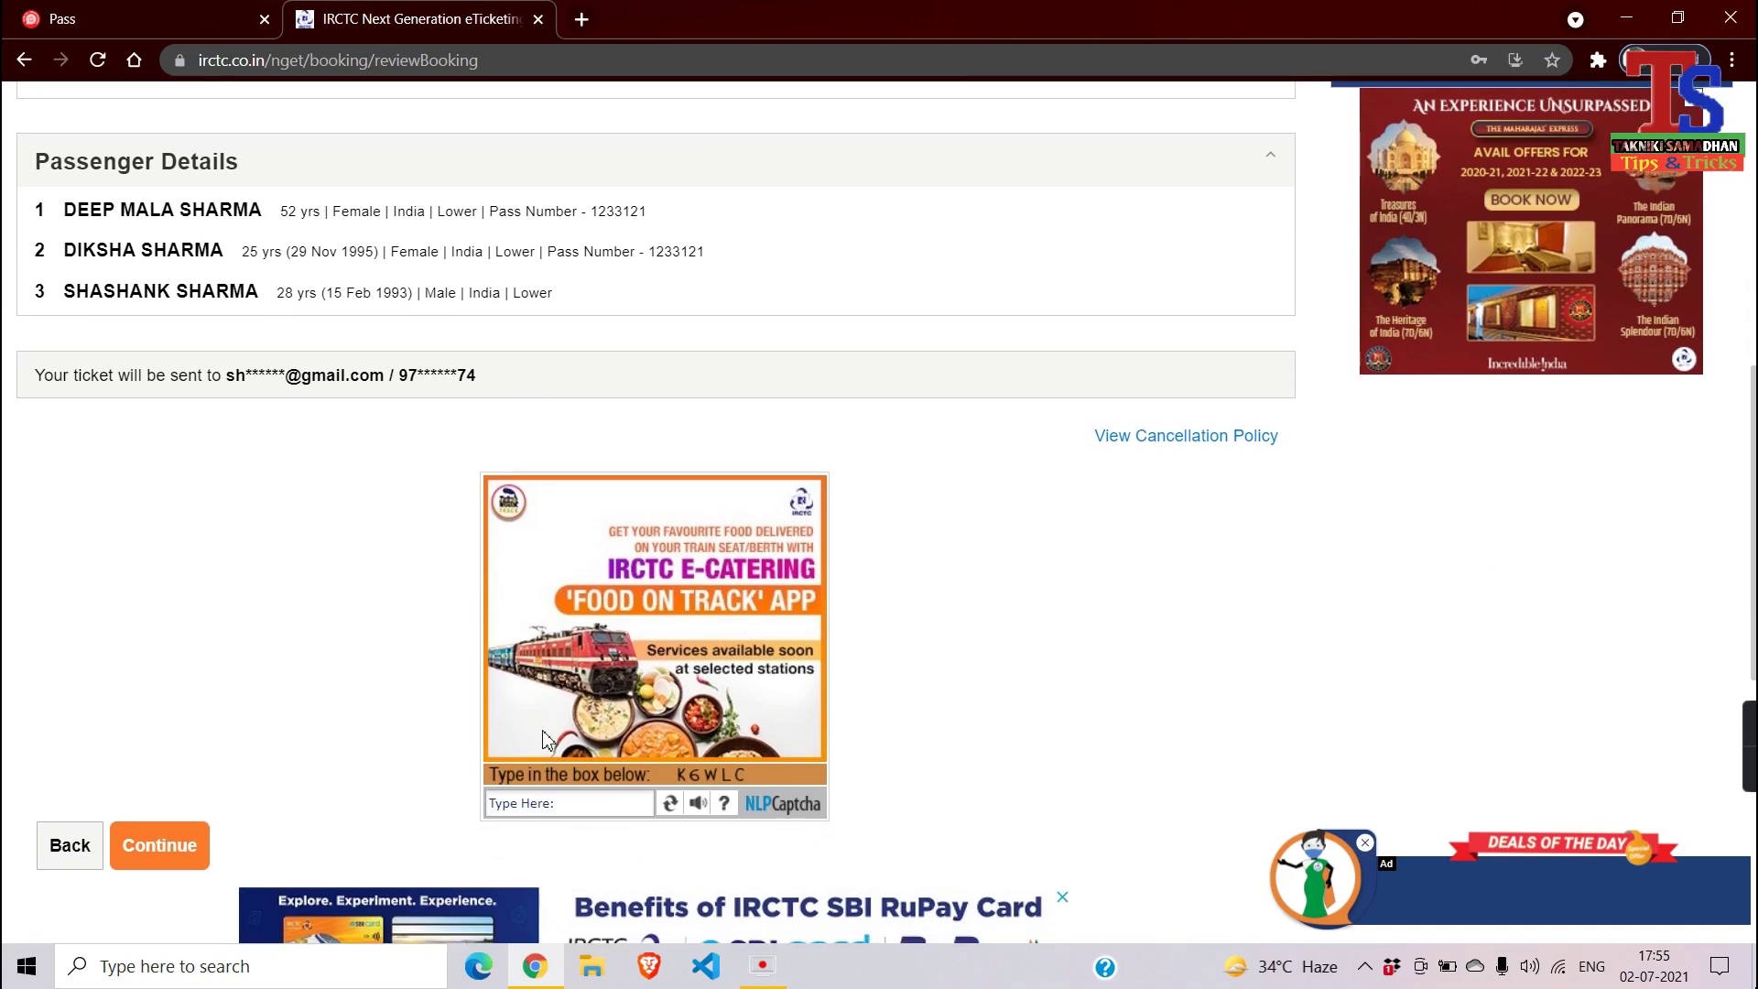
scroll(546, 739, down, 2)
scroll(547, 739, up, 4)
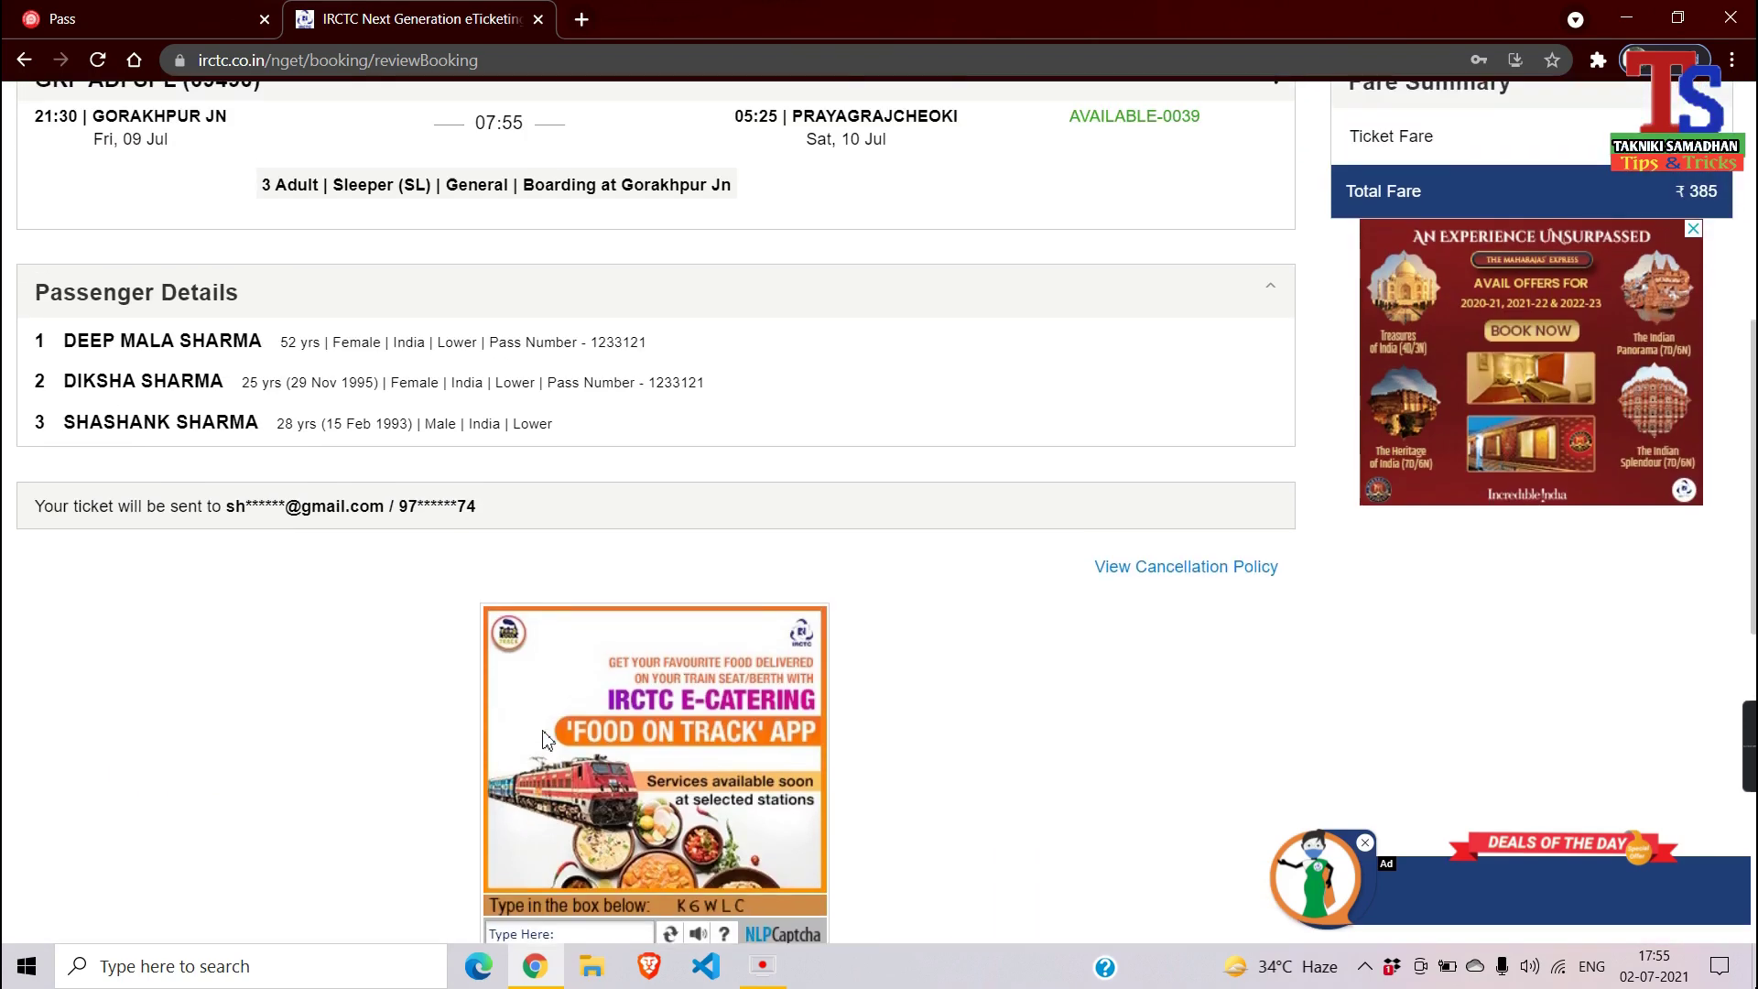
scroll(546, 739, up, 2)
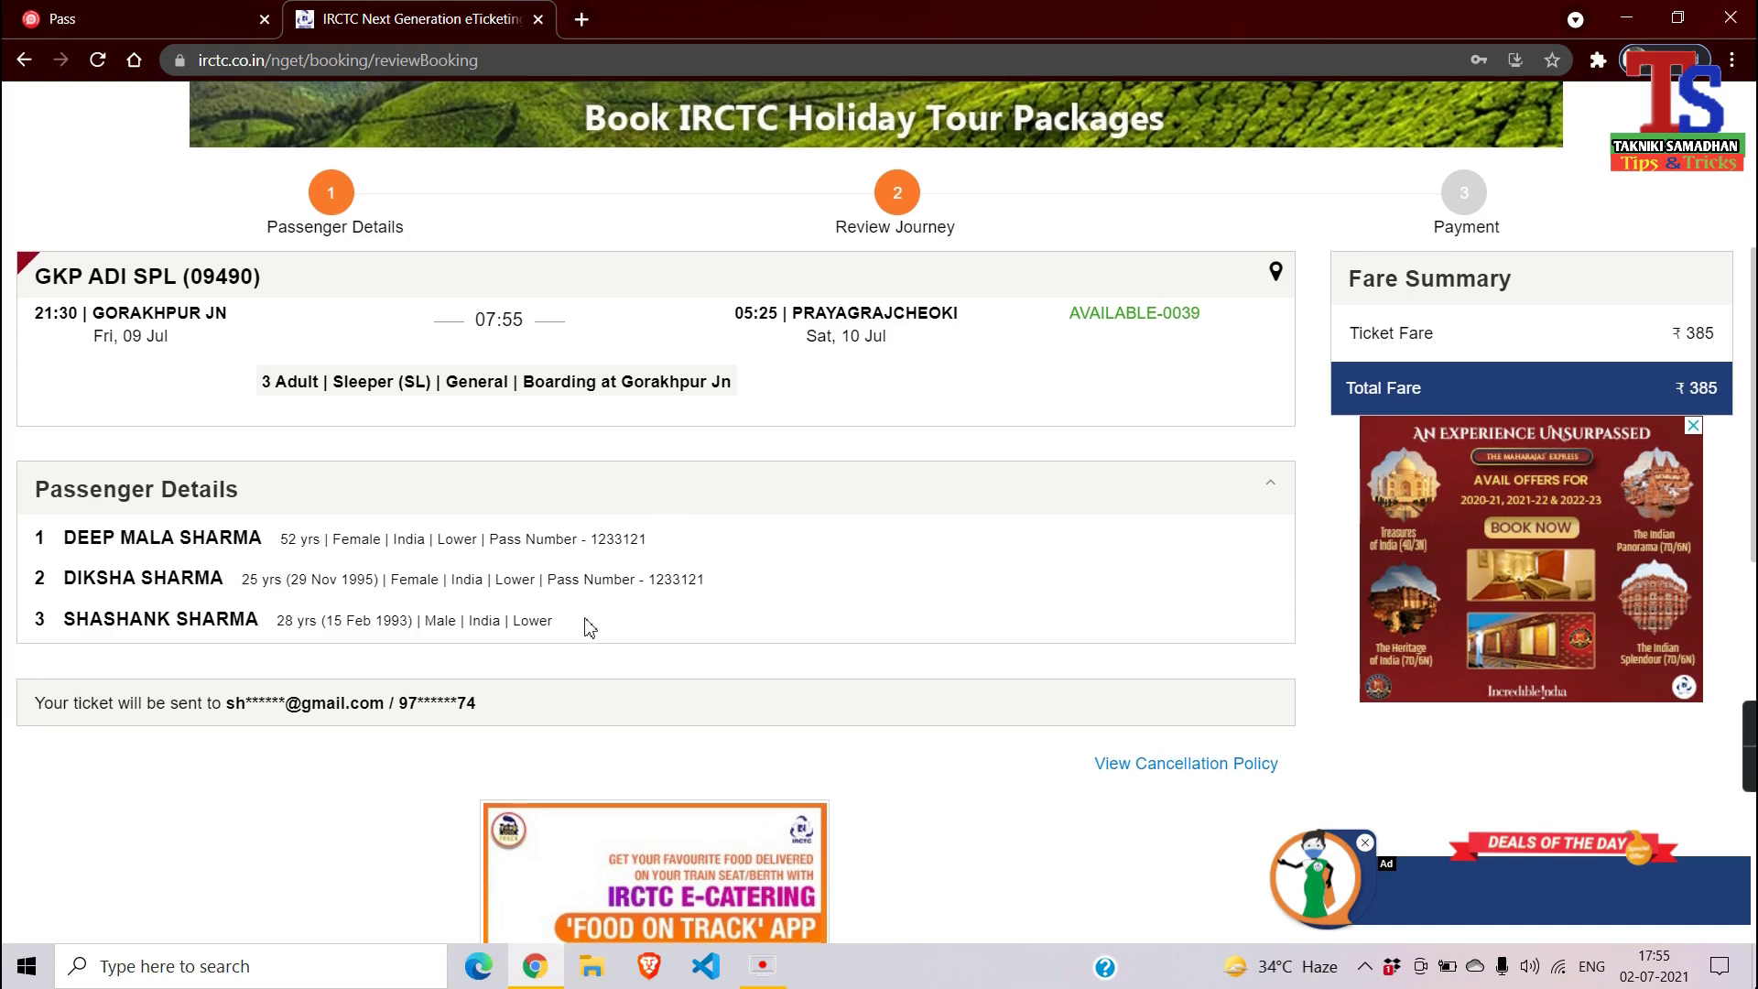
scroll(583, 664, down, 1)
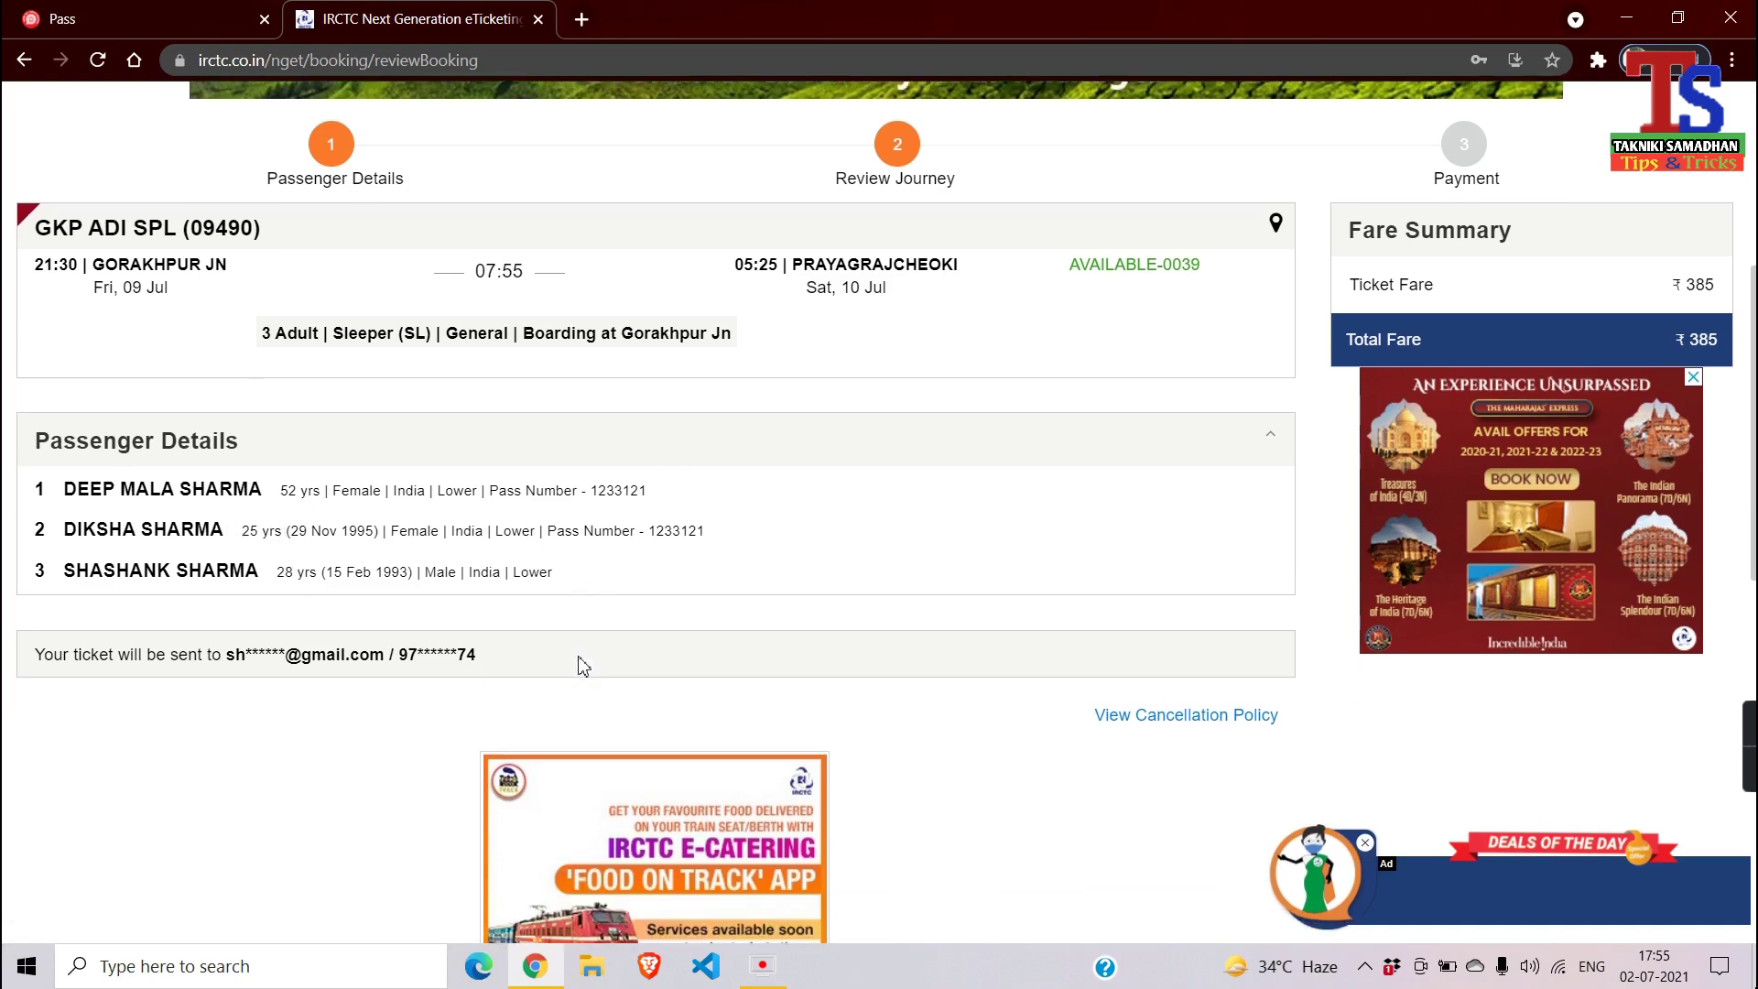
scroll(578, 663, down, 3)
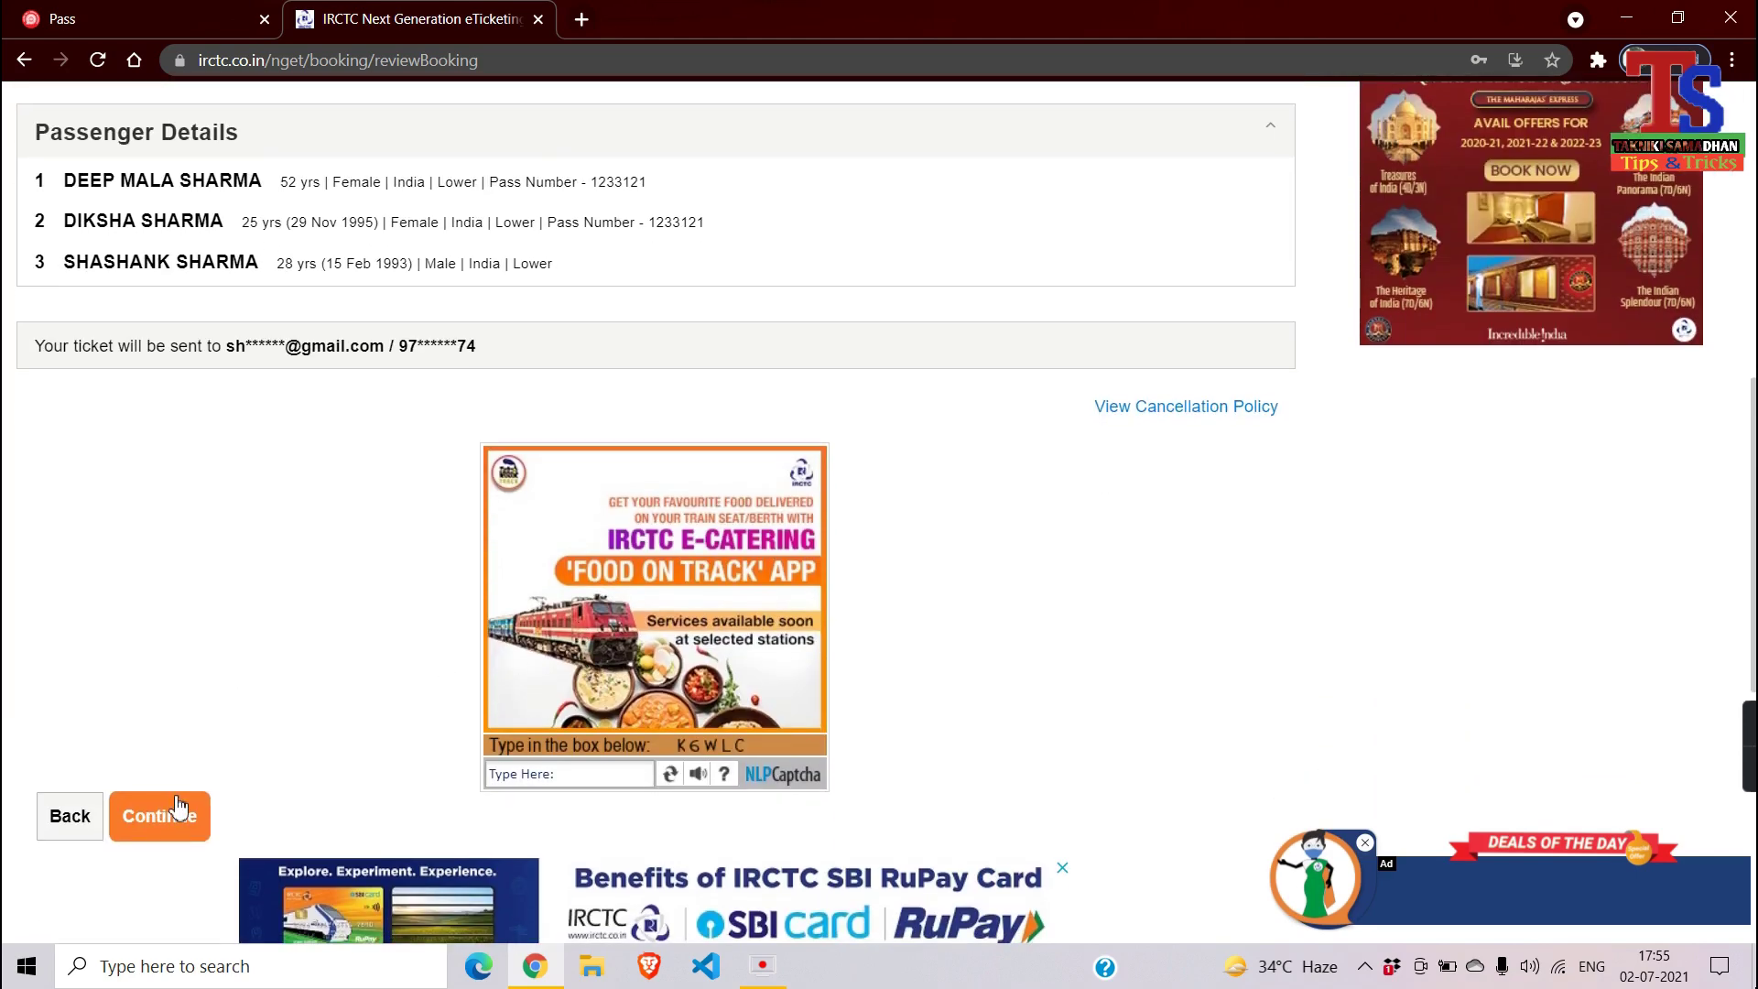
- Enter the review captcha characters and continue to the Payment step
click(166, 825)
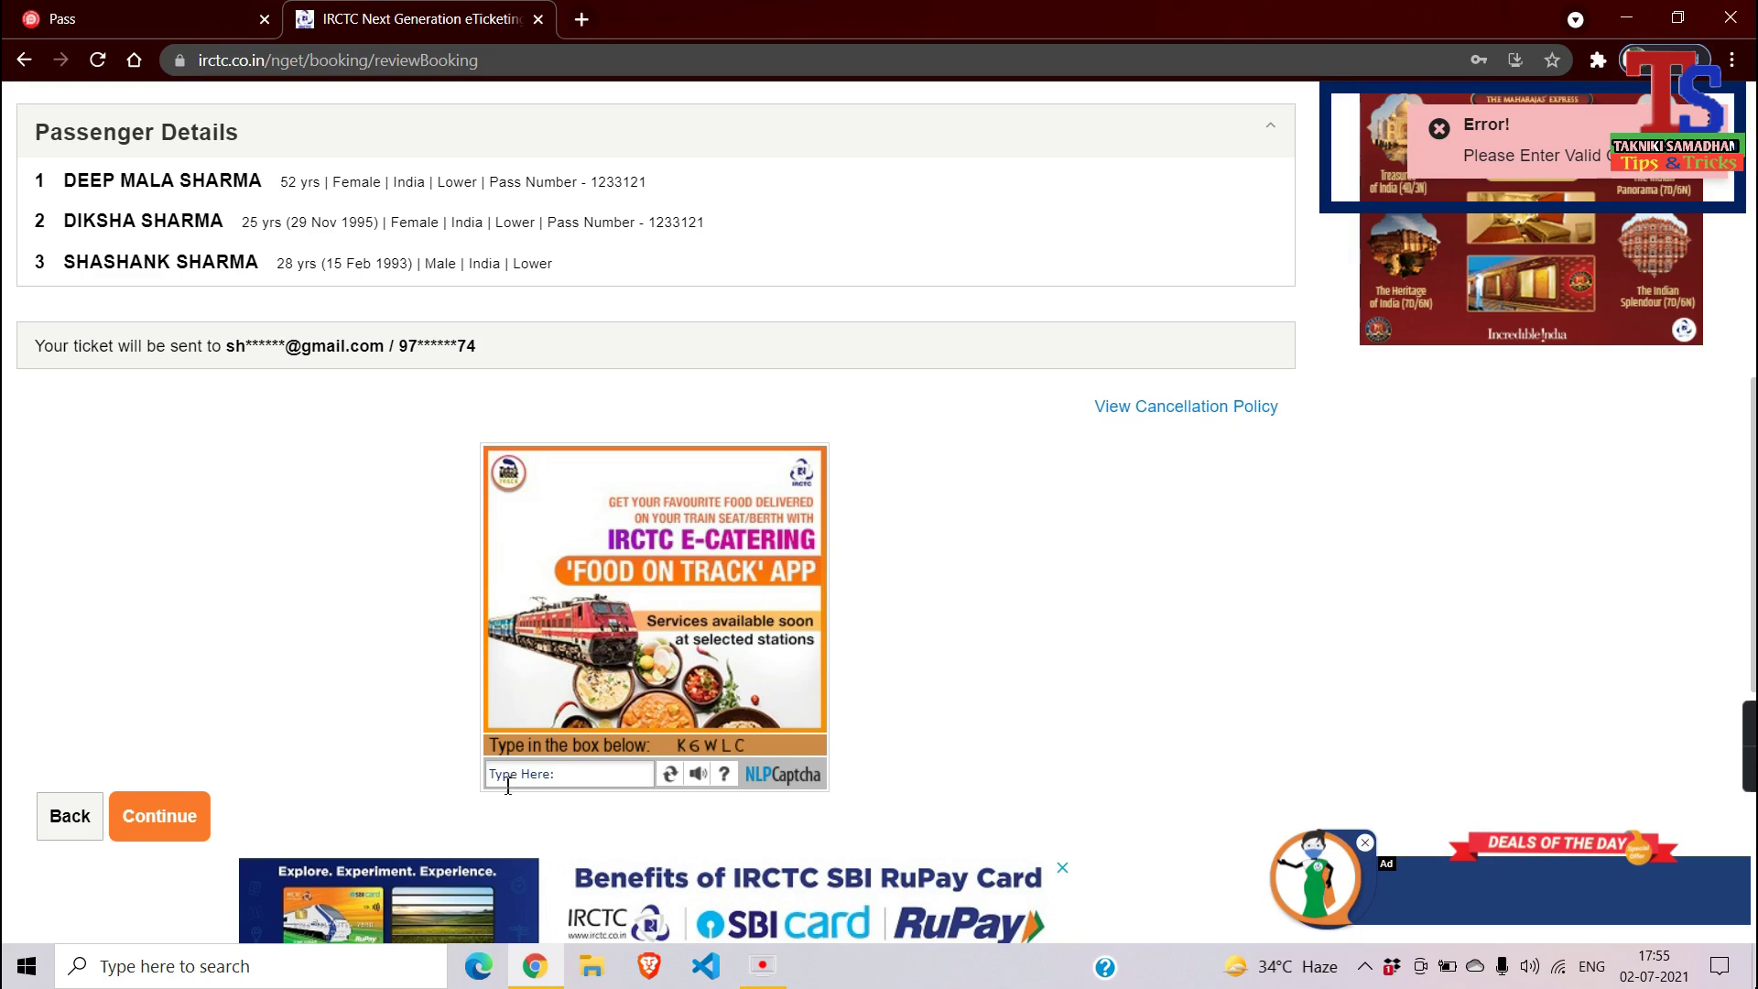
click(497, 778)
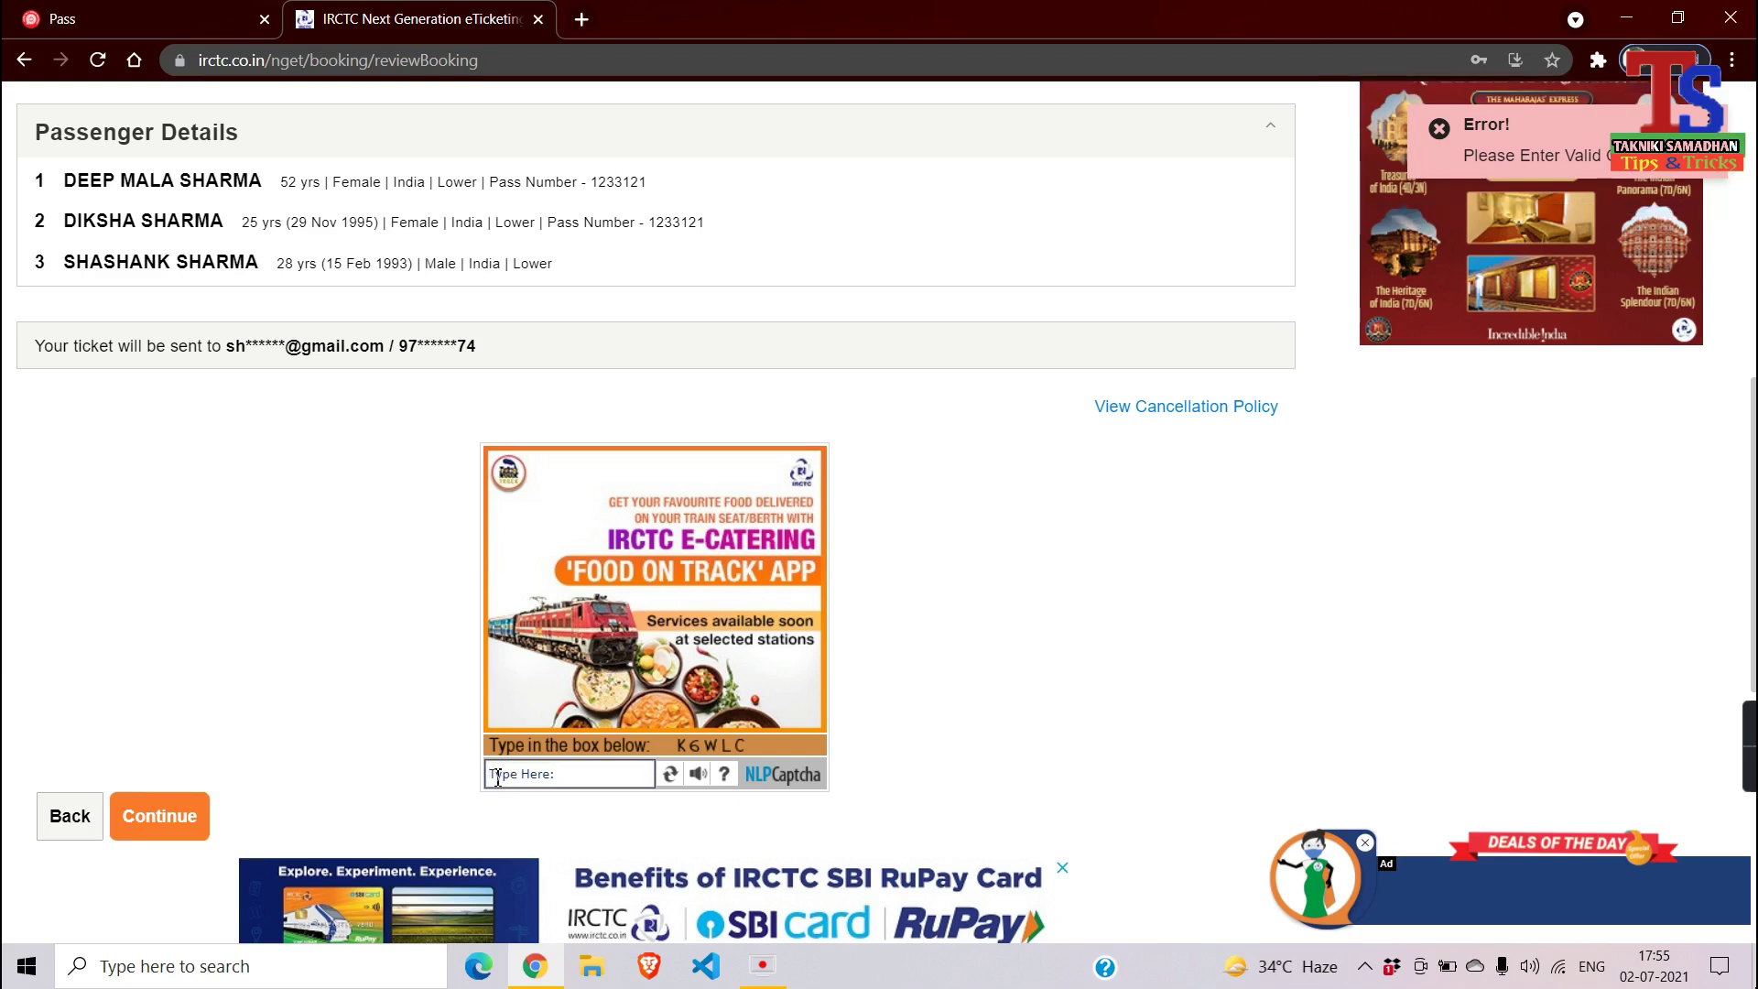
text(K6WLC)
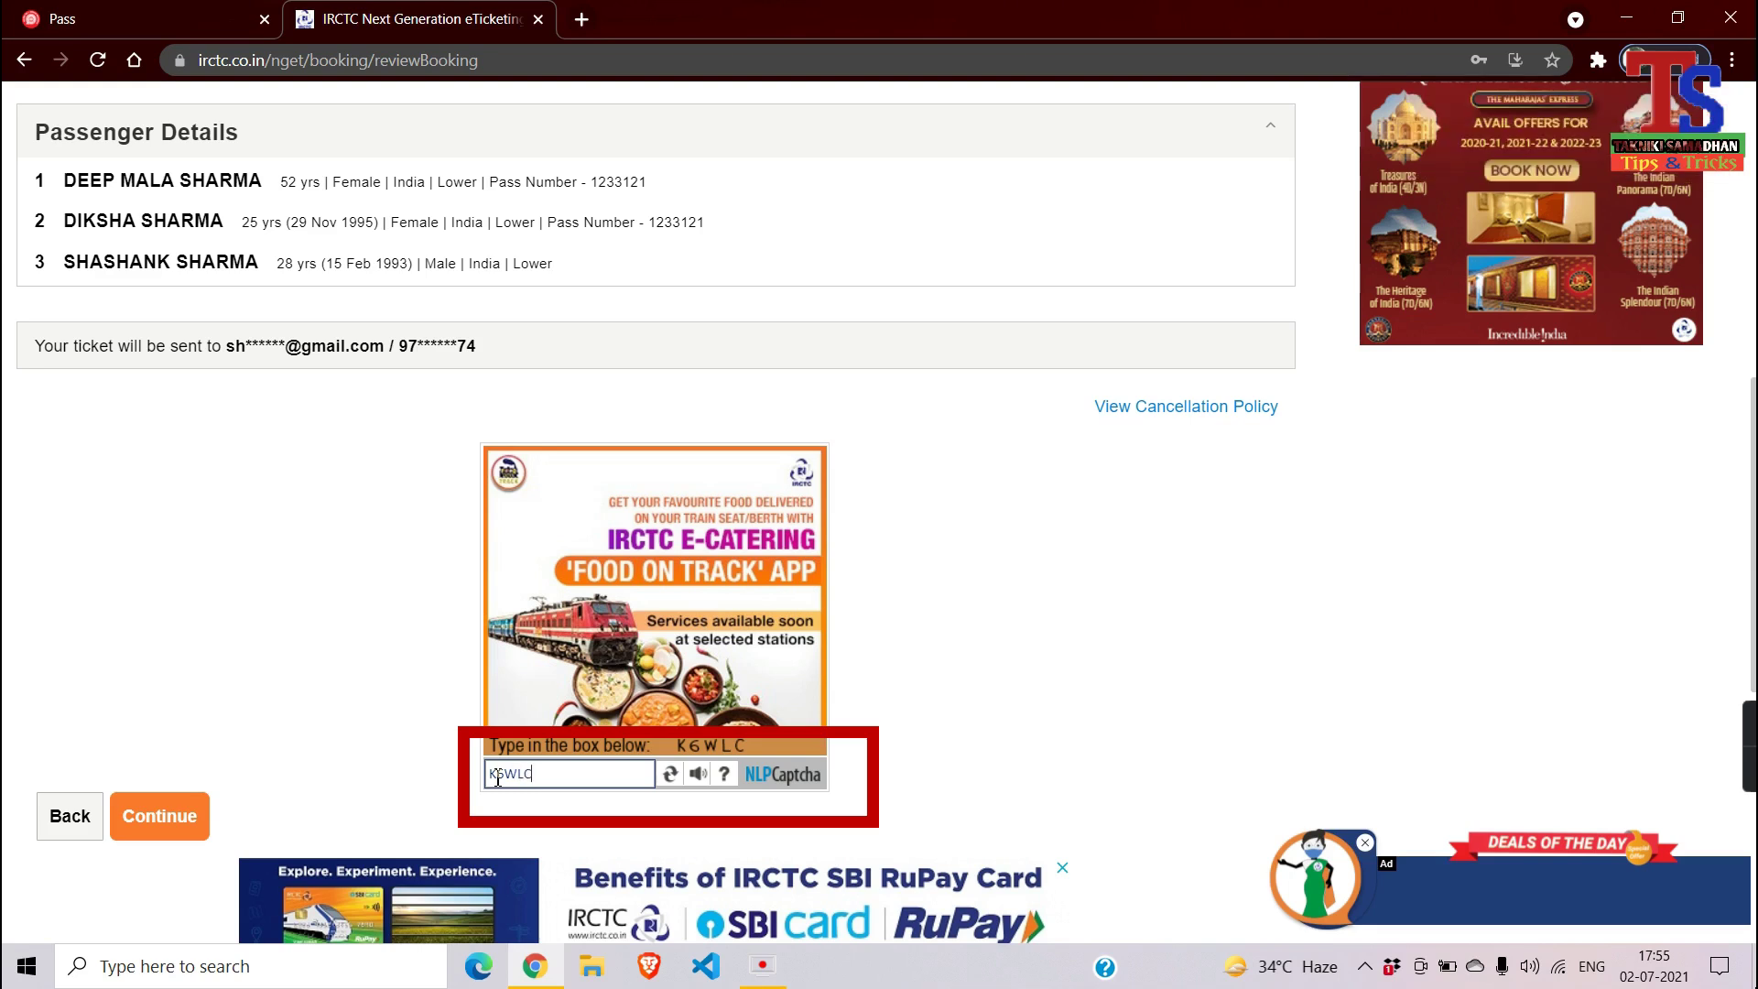
click(152, 824)
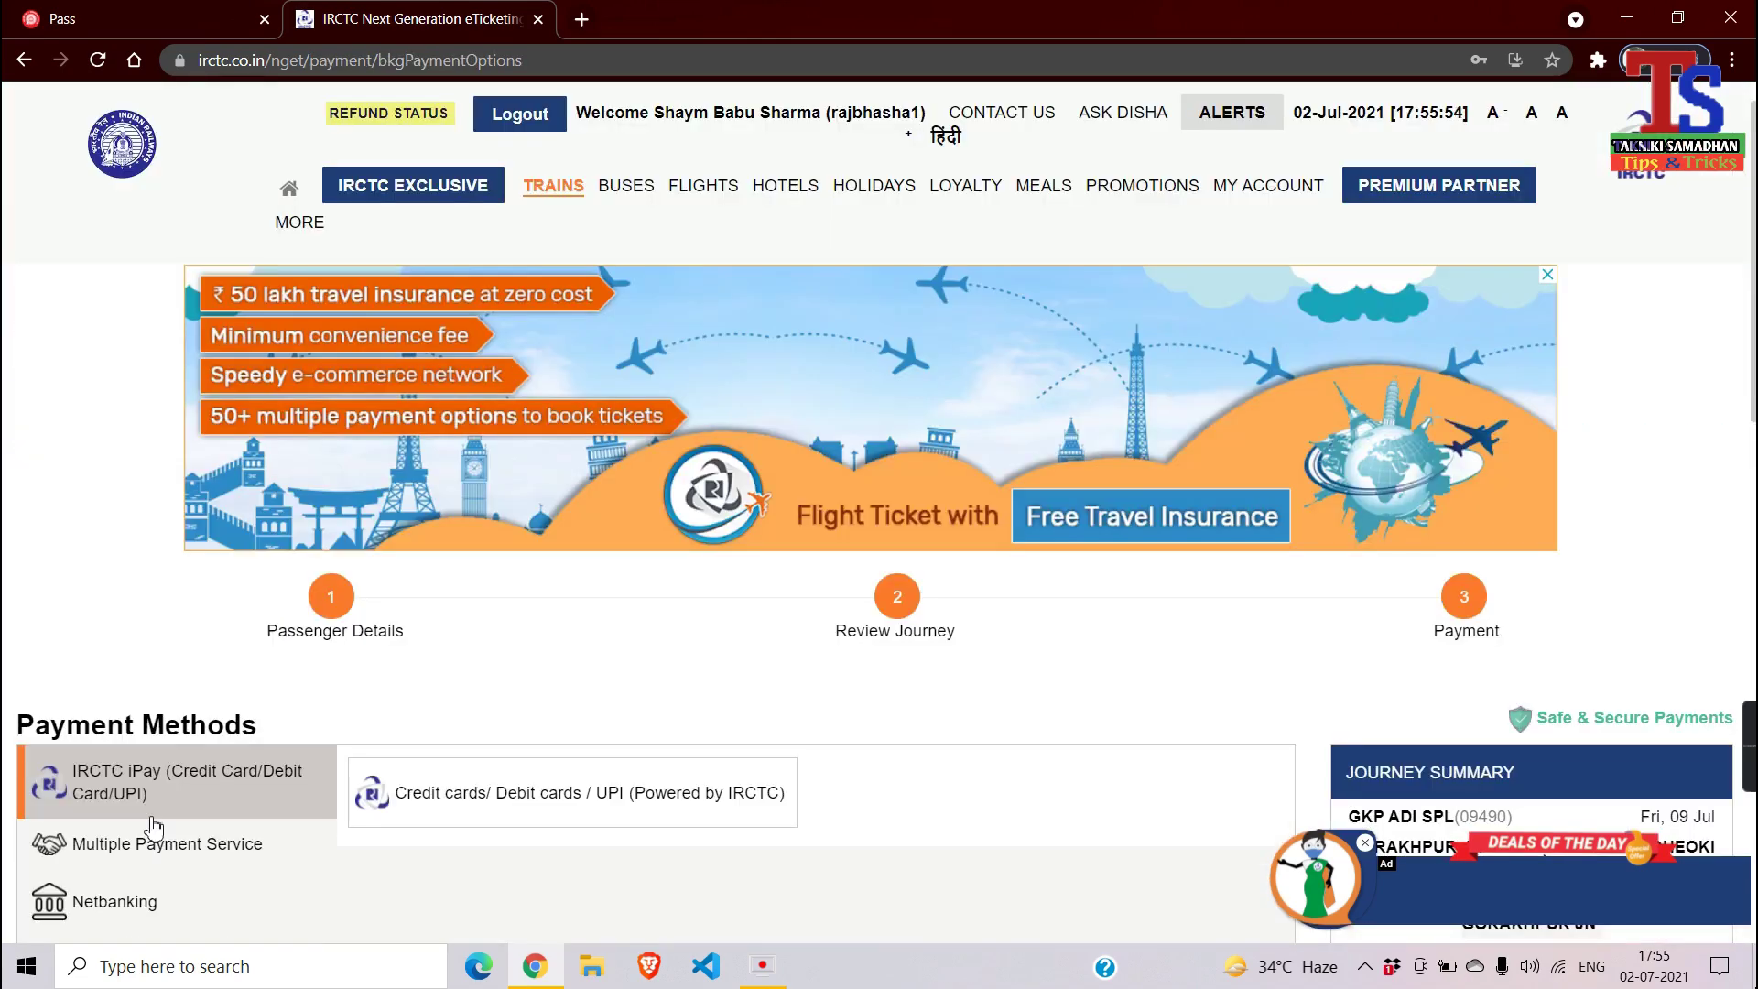
- Authorise the card payment with the OTP, booking the CHAURICHAURAEXP ticket with a confirmed PNR
scroll(152, 824, down, 3)
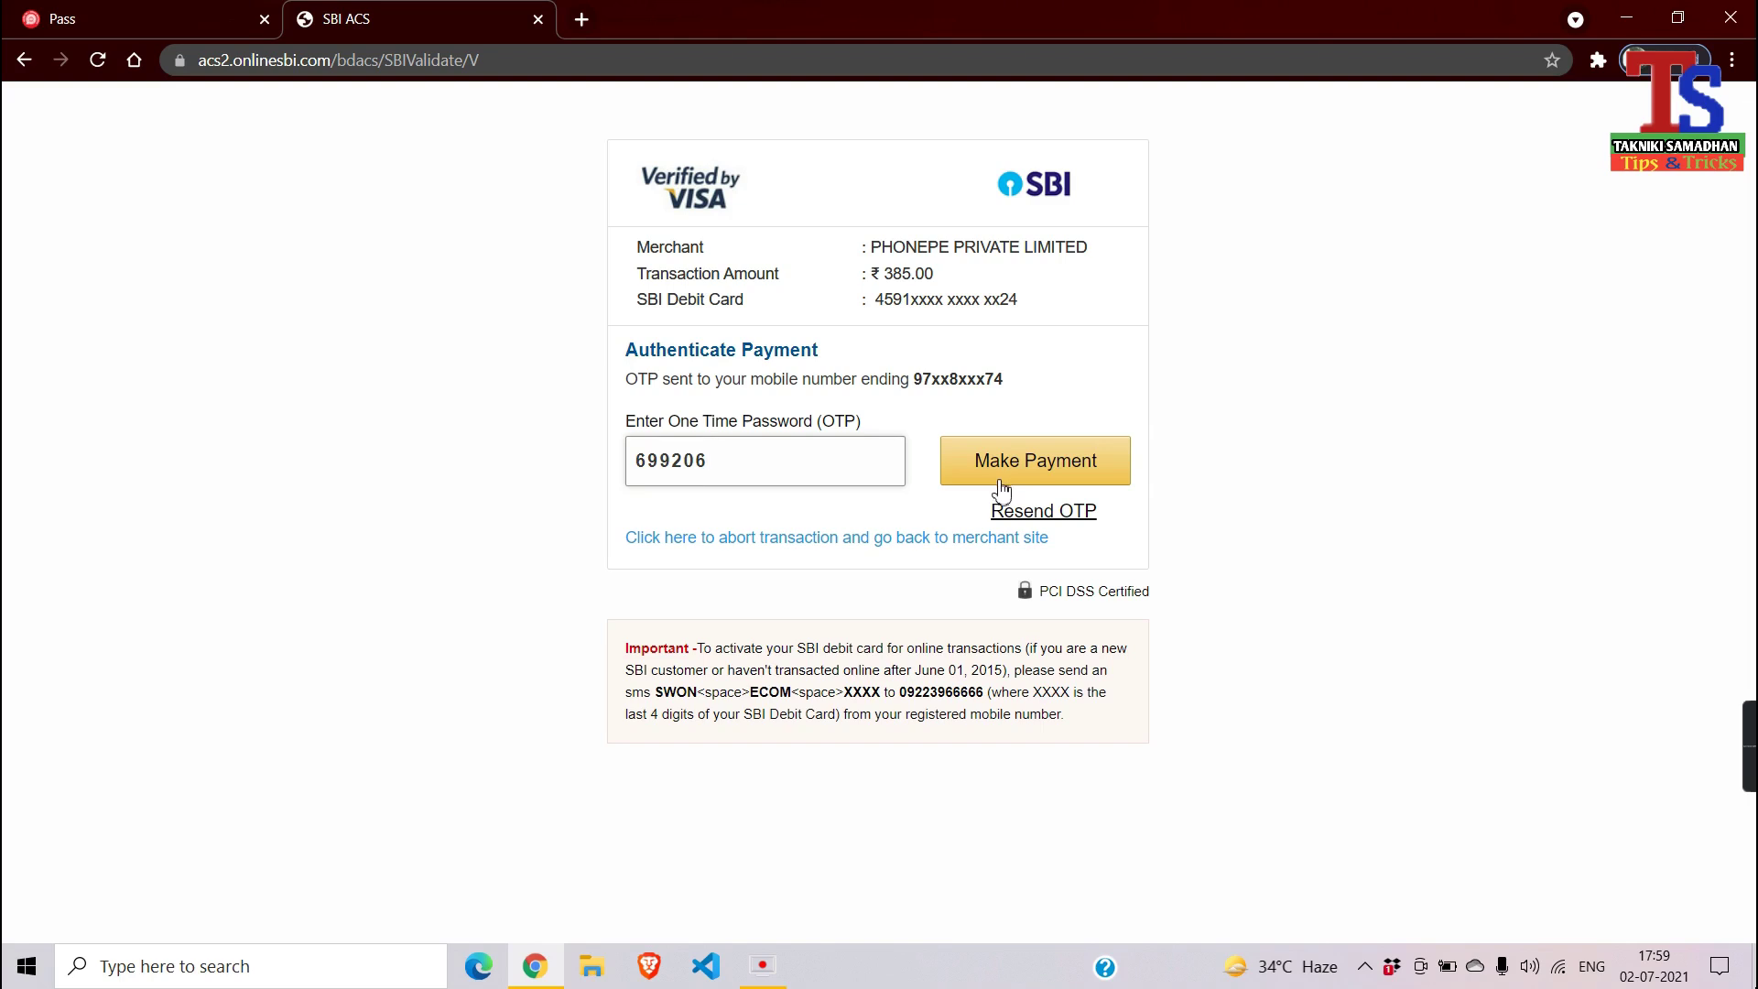
click(1042, 462)
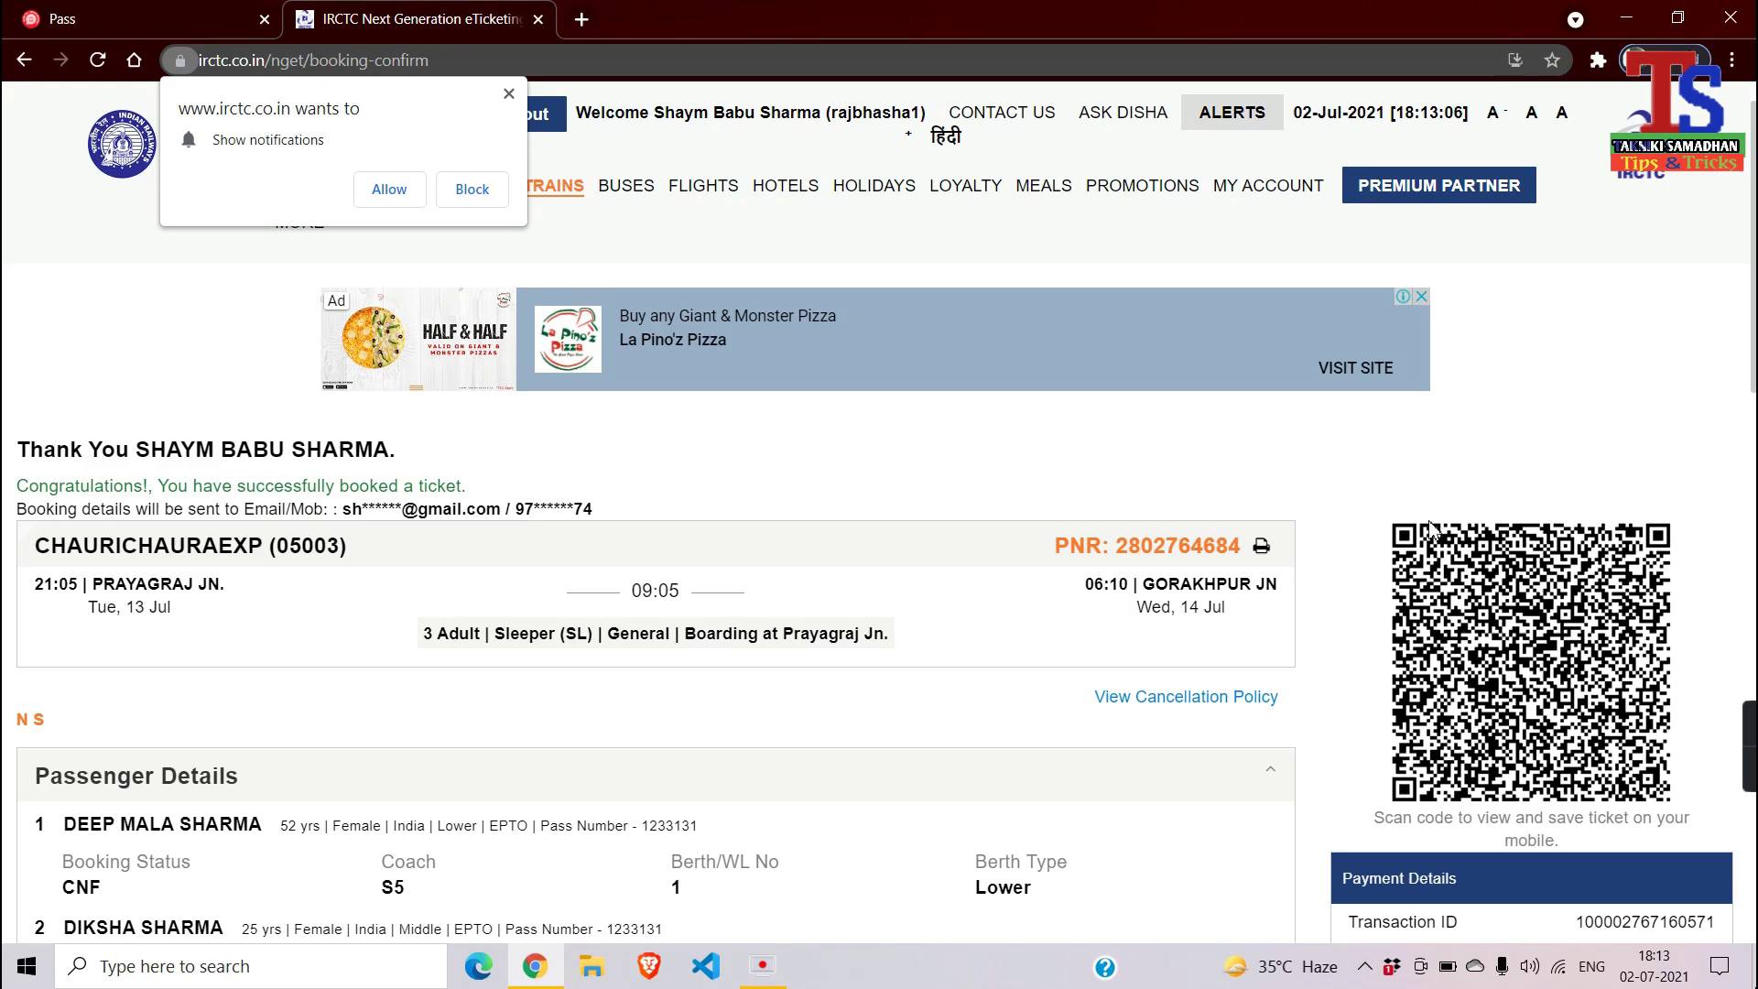
mouse_move(1734, 737)
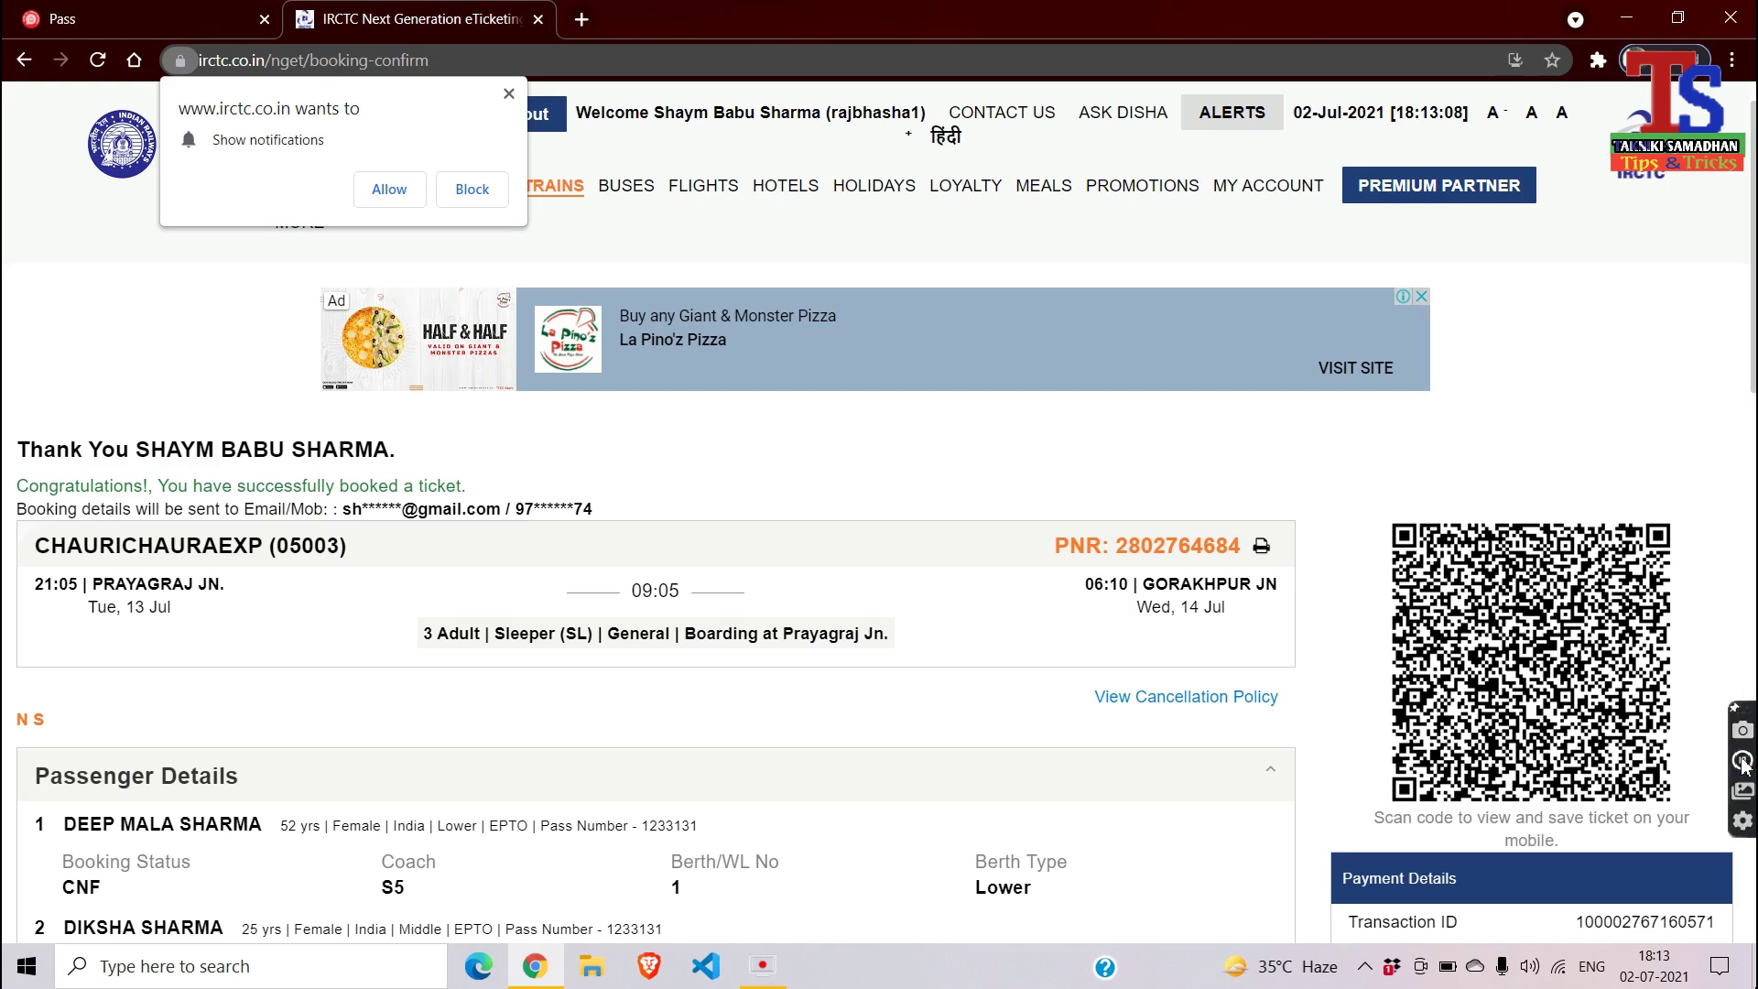